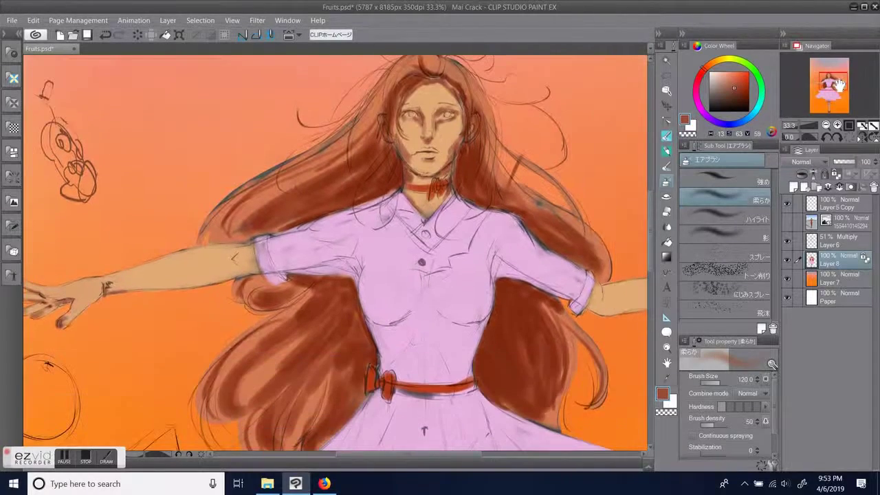
Step: Airbrush soft brown shadows over the inner elbows of both outstretched arms using the 柔らか airbrush at size 120
{"action": "left_click_drag", "start_coordinate": [266, 306], "coordinate": [398, 314]}
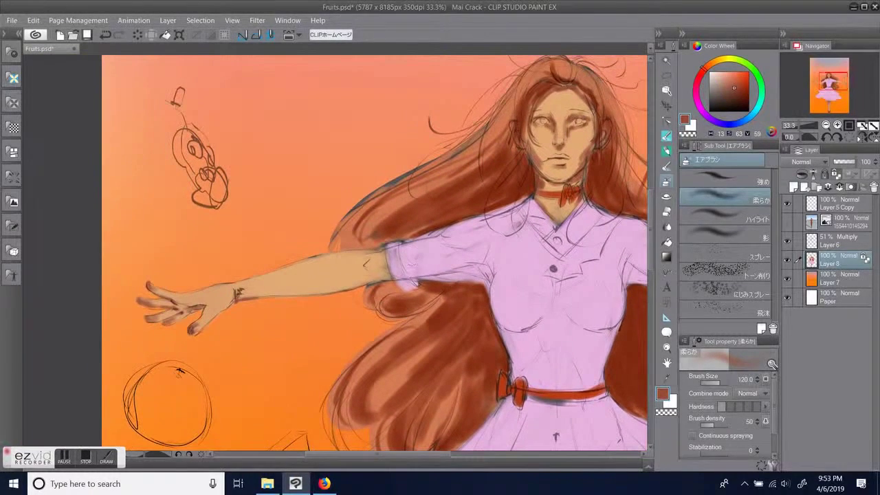
{"action": "mouse_move", "coordinate": [482, 332]}
{"action": "left_mouse_down"}
{"action": "mouse_move", "coordinate": [414, 369]}
{"action": "mouse_move", "coordinate": [319, 346]}
{"action": "left_mouse_up"}
{"action": "left_click_drag", "start_coordinate": [502, 387], "coordinate": [337, 371]}
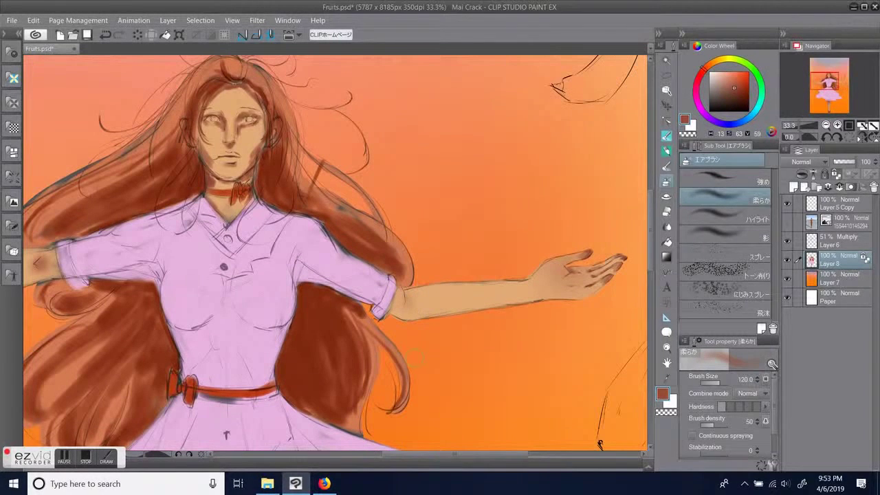
Step: Switch to the thick watercolour pen at size 250 and sample the dark brown shadow colour from the legs below the skirt
{"action": "key", "text": "p"}
{"action": "left_click", "coordinate": [411, 295], "text": "alt"}
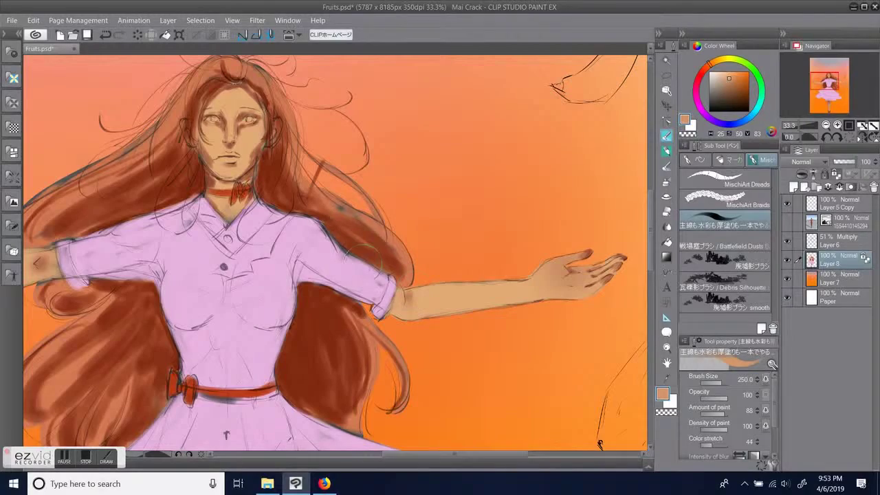
{"action": "left_click_drag", "start_coordinate": [481, 371], "coordinate": [560, 350]}
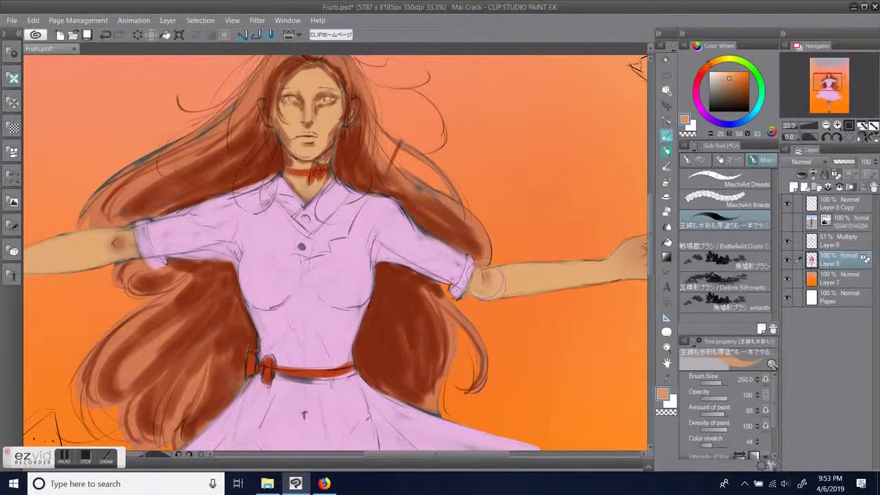
{"action": "scroll", "coordinate": [516, 275], "scroll_direction": "down", "scroll_amount": 5}
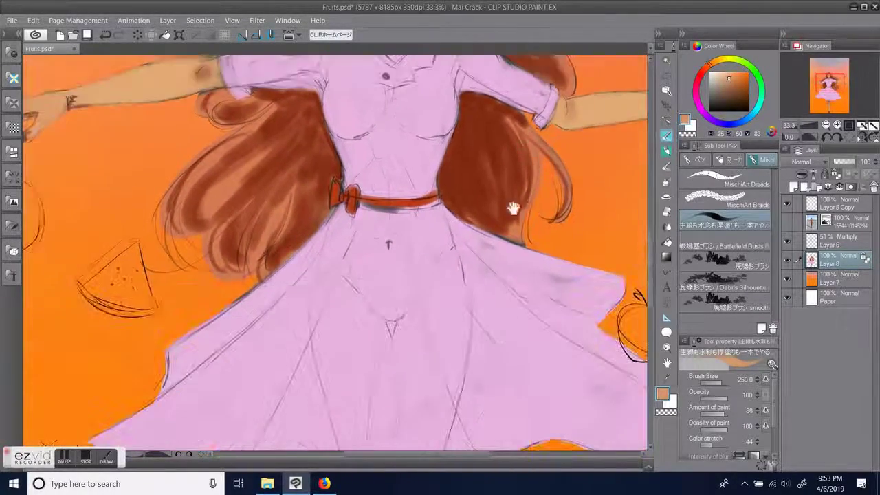
{"action": "scroll", "coordinate": [536, 258], "scroll_direction": "down", "scroll_amount": 2}
{"action": "left_click", "coordinate": [403, 314], "text": "alt"}
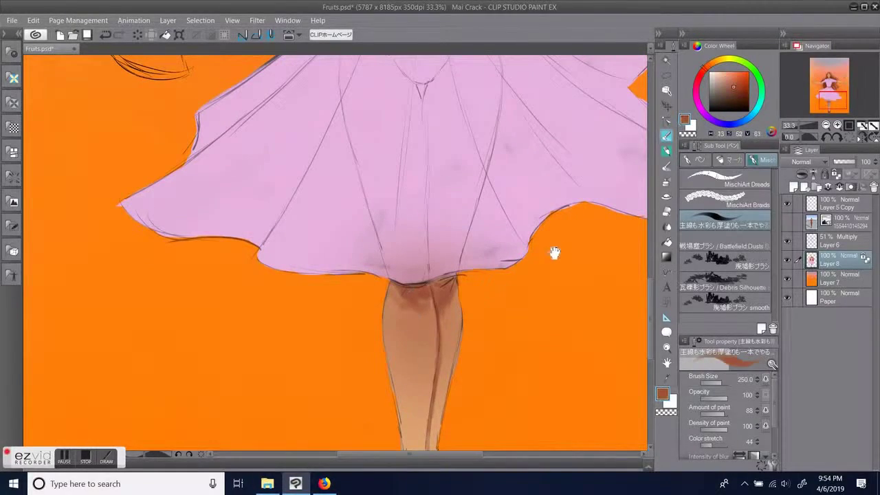
Step: Paint a reddish-brown shadow along the forearm of the figure's left arm, using a shade sampled from the canvas
{"action": "scroll", "coordinate": [556, 252], "scroll_direction": "up", "scroll_amount": 4}
{"action": "left_click_drag", "start_coordinate": [478, 380], "coordinate": [431, 473]}
{"action": "left_click_drag", "start_coordinate": [544, 218], "coordinate": [492, 346]}
{"action": "left_click_drag", "start_coordinate": [411, 230], "coordinate": [408, 244]}
{"action": "left_click_drag", "start_coordinate": [506, 318], "coordinate": [507, 370]}
{"action": "left_click_drag", "start_coordinate": [414, 277], "coordinate": [415, 288]}
{"action": "mouse_move", "coordinate": [446, 332]}
{"action": "left_mouse_down"}
{"action": "mouse_move", "coordinate": [546, 334]}
{"action": "mouse_move", "coordinate": [477, 377]}
{"action": "mouse_move", "coordinate": [559, 337]}
{"action": "mouse_move", "coordinate": [540, 354]}
{"action": "mouse_move", "coordinate": [530, 343]}
{"action": "left_mouse_up"}
{"action": "left_click", "coordinate": [440, 286], "text": "alt"}
{"action": "left_click_drag", "start_coordinate": [456, 285], "coordinate": [538, 278]}
{"action": "mouse_move", "coordinate": [592, 260]}
{"action": "left_mouse_down"}
{"action": "mouse_move", "coordinate": [598, 272]}
{"action": "mouse_move", "coordinate": [585, 268]}
{"action": "left_mouse_up"}
{"action": "left_click_drag", "start_coordinate": [577, 335], "coordinate": [591, 371]}
{"action": "left_click_drag", "start_coordinate": [367, 241], "coordinate": [357, 251]}
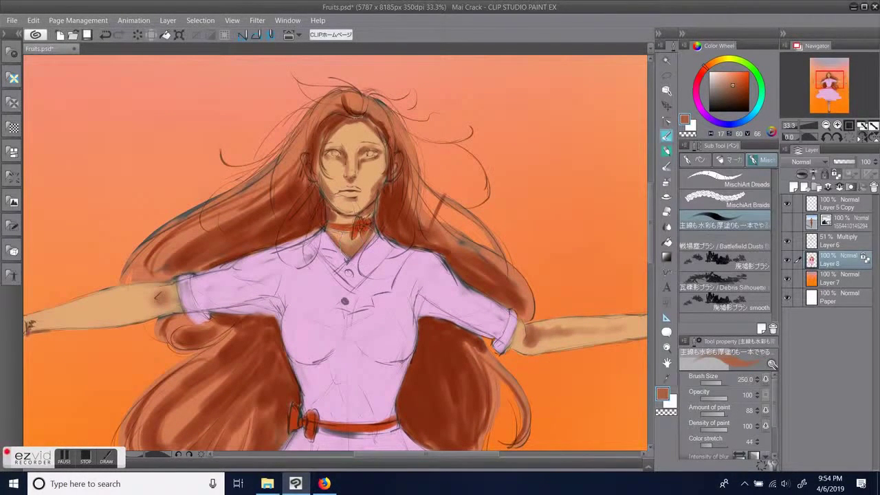
Step: Paint brown shadows on the cheeks and the forehead below the hairline
{"action": "left_click_drag", "start_coordinate": [442, 336], "coordinate": [459, 400]}
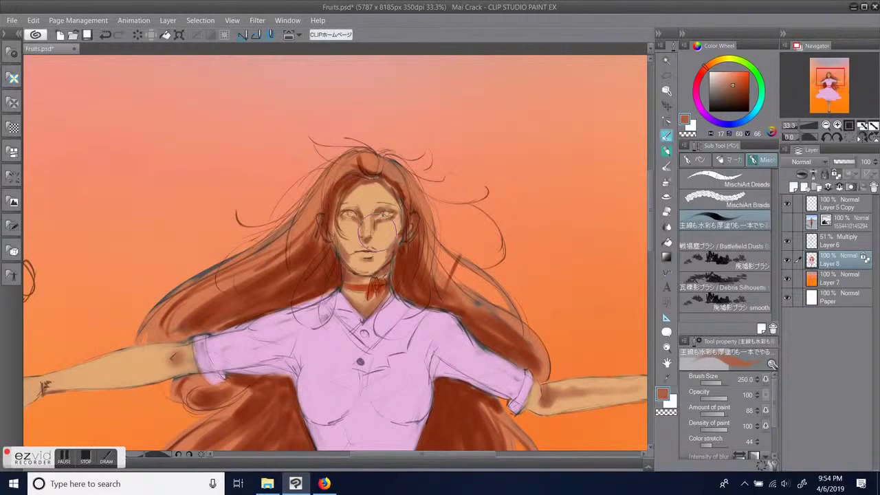
{"action": "mouse_move", "coordinate": [382, 237]}
{"action": "left_mouse_down"}
{"action": "mouse_move", "coordinate": [385, 246]}
{"action": "mouse_move", "coordinate": [353, 248]}
{"action": "left_mouse_up"}
{"action": "mouse_move", "coordinate": [369, 196]}
{"action": "left_mouse_down"}
{"action": "mouse_move", "coordinate": [383, 192]}
{"action": "mouse_move", "coordinate": [366, 210]}
{"action": "mouse_move", "coordinate": [358, 191]}
{"action": "left_mouse_up"}
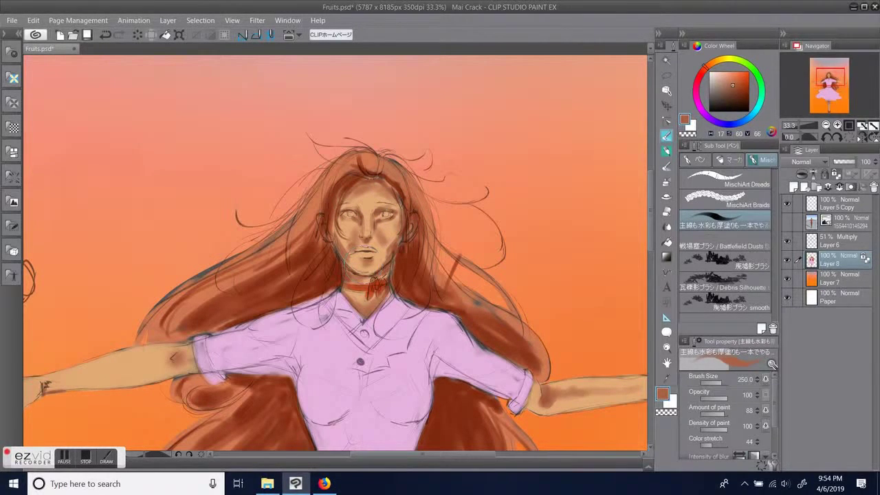
Step: Set up the 色混ぜ blending brush at size 80 and view the face at 50% zoom
{"action": "left_click", "coordinate": [667, 226]}
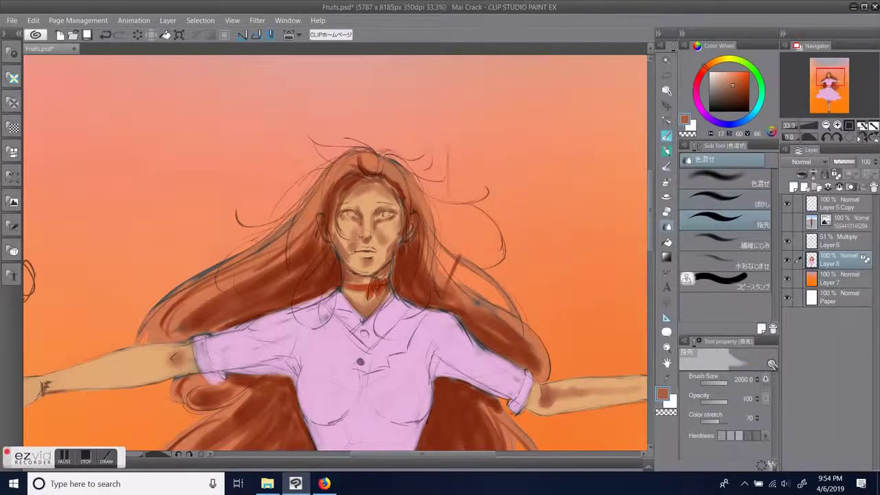
{"action": "key", "text": "bracketleft"}
{"action": "key", "text": "bracketleft"}
{"action": "key", "text": "ctrl+plus"}
{"action": "key", "text": "ctrl+plus"}
{"action": "key", "text": "ctrl+plus"}
{"action": "key", "text": "ctrl+plus"}
{"action": "key", "text": "ctrl+minus"}
{"action": "key", "text": "ctrl+minus"}
{"action": "key", "text": "ctrl+minus"}
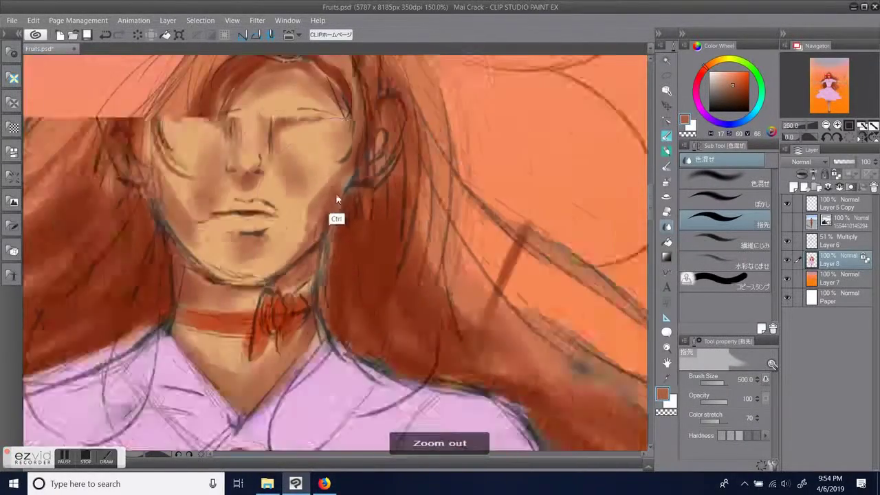
{"action": "key", "text": "bracketleft"}
{"action": "key", "text": "bracketleft"}
{"action": "key", "text": "bracketleft"}
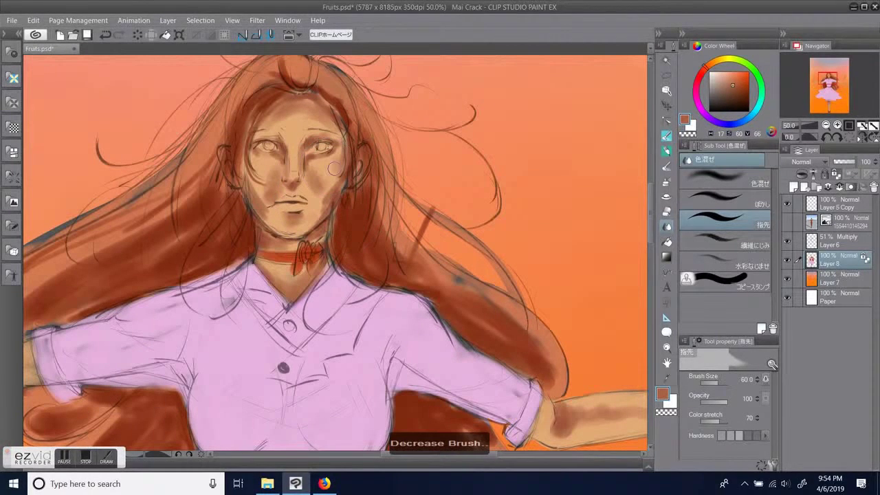
{"action": "left_click", "coordinate": [726, 201]}
{"action": "left_click", "coordinate": [725, 180]}
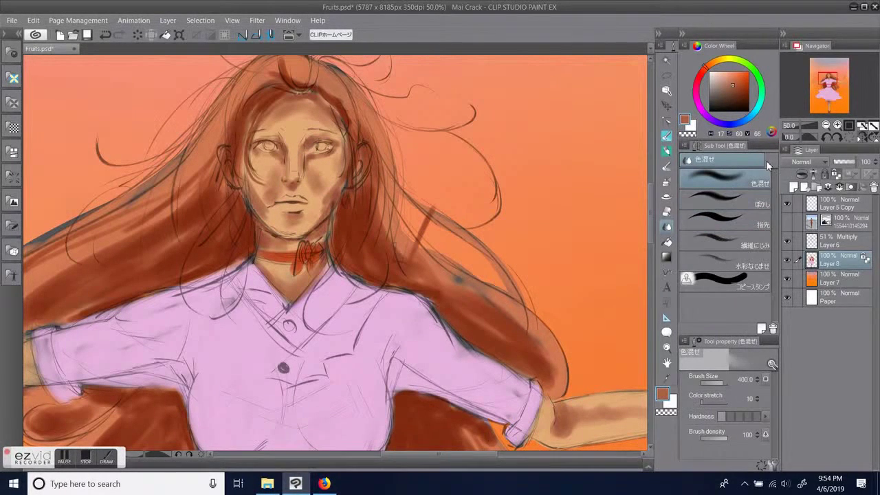
{"action": "key", "text": "bracketright"}
{"action": "key", "text": "bracketleft"}
{"action": "key", "text": "bracketleft"}
{"action": "key", "text": "bracketleft"}
{"action": "key", "text": "bracketleft"}
{"action": "key", "text": "bracketleft"}
{"action": "key", "text": "bracketleft"}
{"action": "key", "text": "bracketleft"}
{"action": "key", "text": "bracketleft"}
{"action": "key", "text": "bracketleft"}
{"action": "key", "text": "bracketleft"}
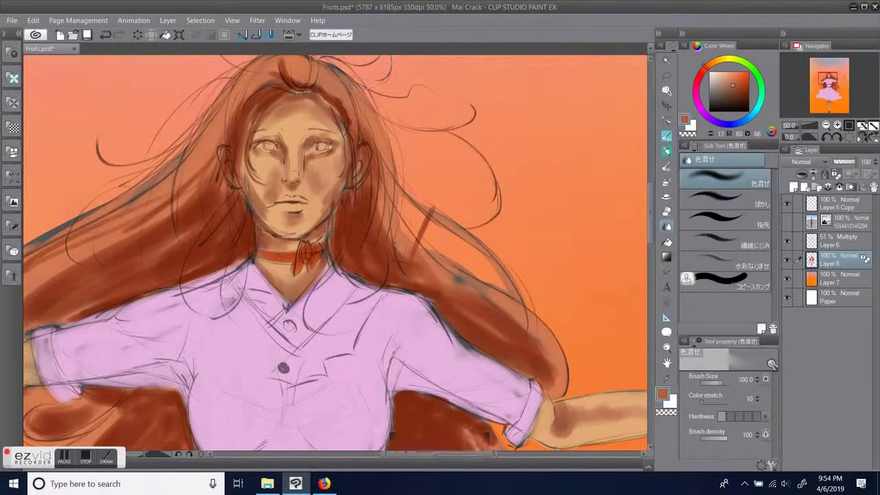
Step: Blend the brown shadows smoothly into the skin across the cheeks, forehead, eye area and chin
{"action": "right_click", "coordinate": [318, 175]}
{"action": "left_click", "coordinate": [337, 157], "text": "alt"}
{"action": "left_click_drag", "start_coordinate": [323, 194], "coordinate": [340, 172]}
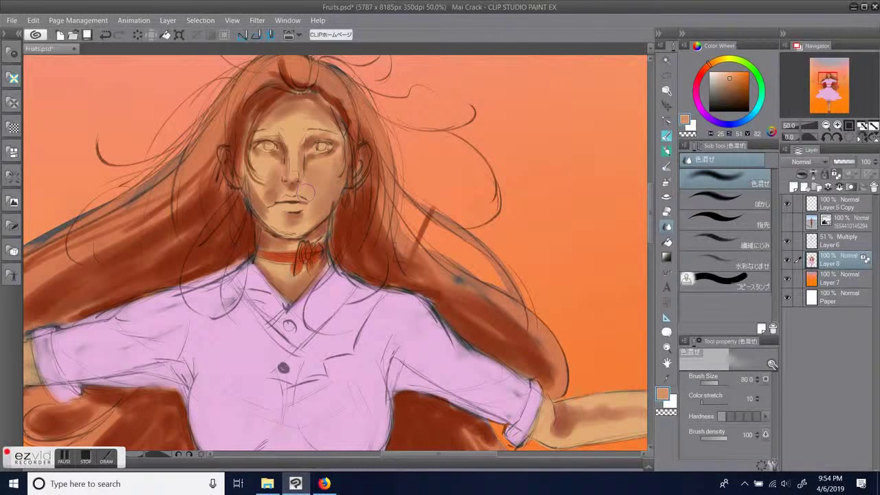
{"action": "left_click_drag", "start_coordinate": [293, 121], "coordinate": [279, 127]}
{"action": "left_click_drag", "start_coordinate": [314, 105], "coordinate": [325, 100]}
{"action": "left_click_drag", "start_coordinate": [268, 118], "coordinate": [289, 112]}
{"action": "mouse_move", "coordinate": [278, 148]}
{"action": "left_mouse_down"}
{"action": "mouse_move", "coordinate": [284, 168]}
{"action": "mouse_move", "coordinate": [261, 155]}
{"action": "left_mouse_up"}
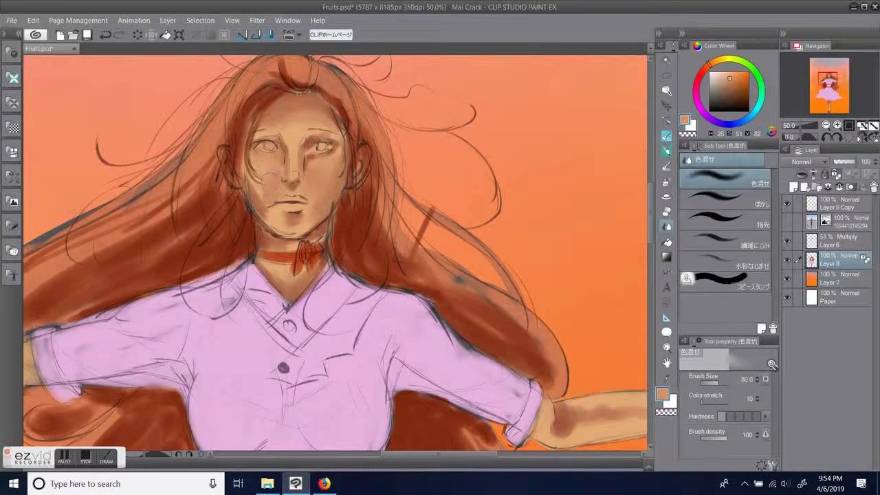
{"action": "left_click_drag", "start_coordinate": [255, 197], "coordinate": [245, 178]}
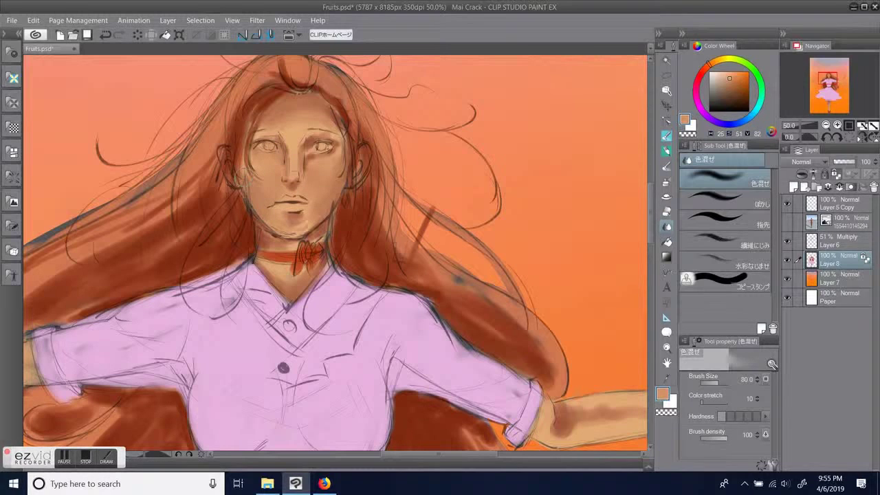
{"action": "left_click_drag", "start_coordinate": [297, 214], "coordinate": [305, 234]}
Step: Soften the skin shadows on both arms around the forearms and elbows with the blending brush
{"action": "left_click_drag", "start_coordinate": [611, 327], "coordinate": [474, 137]}
{"action": "mouse_move", "coordinate": [457, 221]}
{"action": "left_mouse_down"}
{"action": "mouse_move", "coordinate": [510, 222]}
{"action": "mouse_move", "coordinate": [430, 233]}
{"action": "mouse_move", "coordinate": [571, 212]}
{"action": "mouse_move", "coordinate": [410, 223]}
{"action": "left_mouse_up"}
{"action": "left_click_drag", "start_coordinate": [459, 312], "coordinate": [639, 297]}
{"action": "left_click_drag", "start_coordinate": [429, 325], "coordinate": [705, 314]}
{"action": "left_click_drag", "start_coordinate": [286, 227], "coordinate": [470, 209]}
{"action": "left_click_drag", "start_coordinate": [305, 242], "coordinate": [337, 257]}
{"action": "left_click_drag", "start_coordinate": [484, 313], "coordinate": [198, 295]}
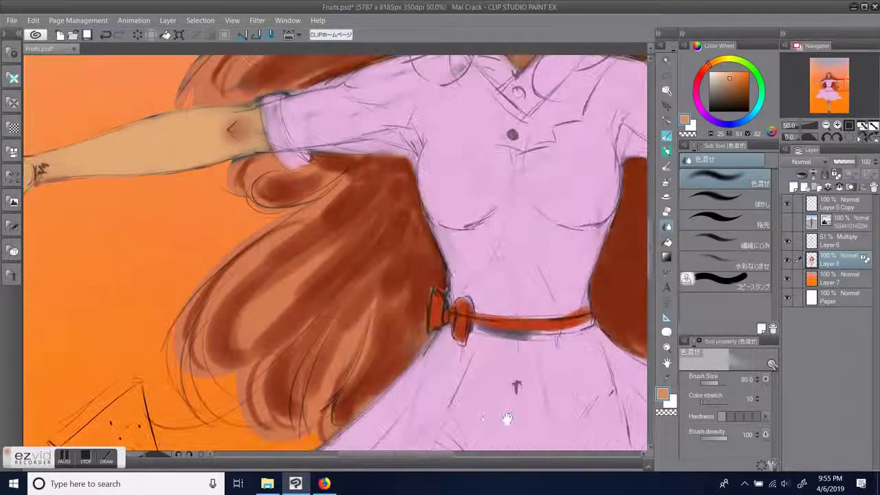
Step: Blend the shadows on the lower legs beneath the skirt hem and along the line between the legs
{"action": "left_click_drag", "start_coordinate": [508, 418], "coordinate": [515, 167]}
{"action": "left_click_drag", "start_coordinate": [546, 365], "coordinate": [545, 128]}
{"action": "left_click_drag", "start_coordinate": [576, 255], "coordinate": [558, 120]}
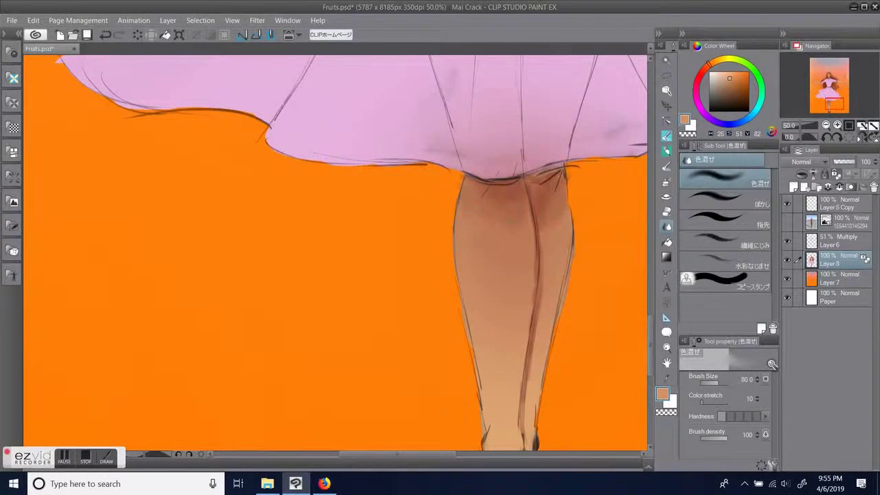
{"action": "scroll", "coordinate": [580, 352], "scroll_direction": "down", "scroll_amount": 6}
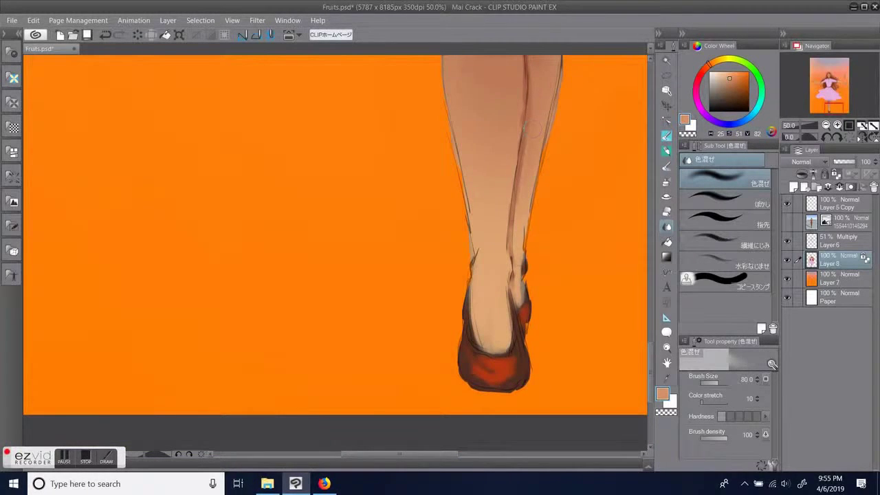
{"action": "scroll", "coordinate": [526, 257], "scroll_direction": "up", "scroll_amount": 8}
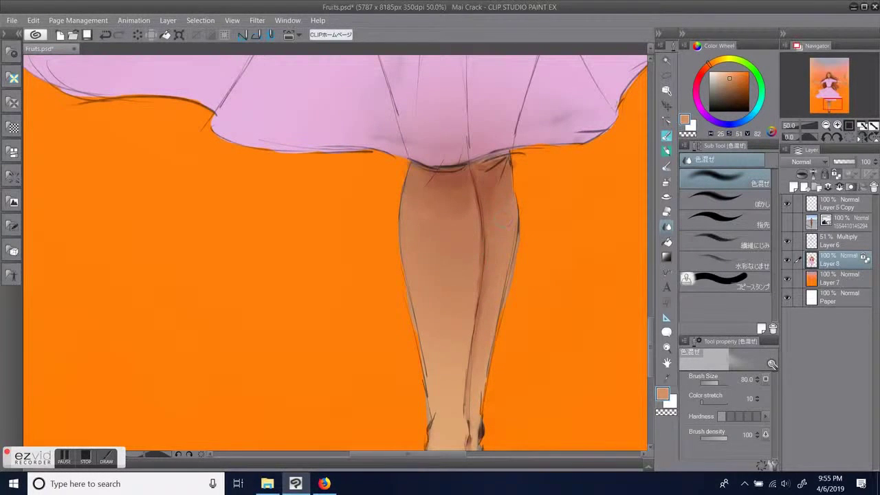
{"action": "scroll", "coordinate": [531, 219], "scroll_direction": "down", "scroll_amount": 1}
Step: Switch to the thick watercolour pen with a muted red (H 3, S 63, V 63) and enlarge the face to 150%
{"action": "key", "text": "p"}
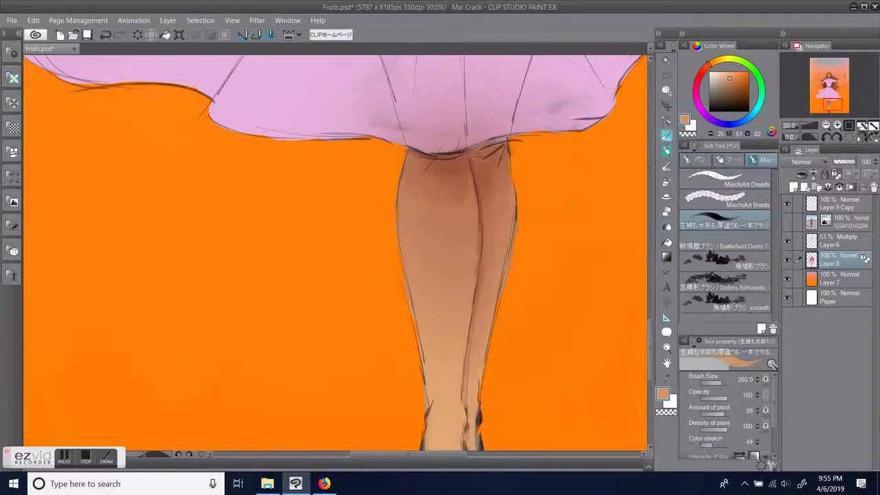
{"action": "scroll", "coordinate": [557, 288], "scroll_direction": "up", "scroll_amount": 10}
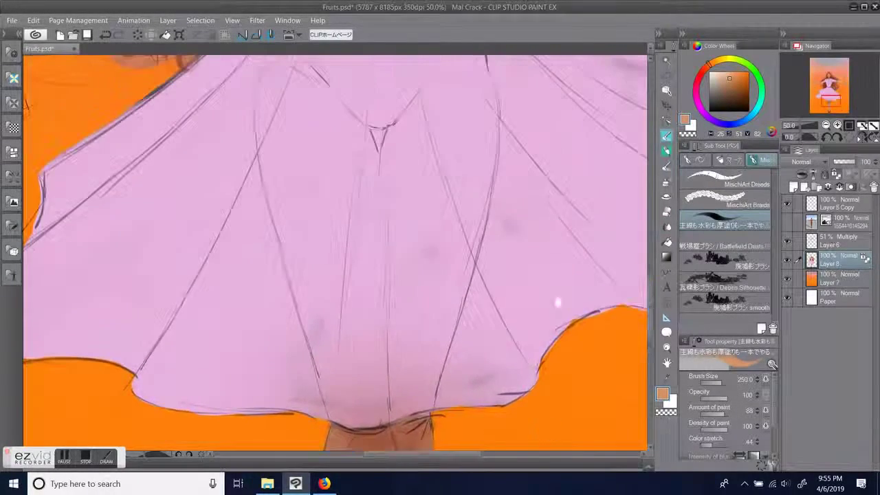
{"action": "scroll", "coordinate": [534, 296], "scroll_direction": "up", "scroll_amount": 10}
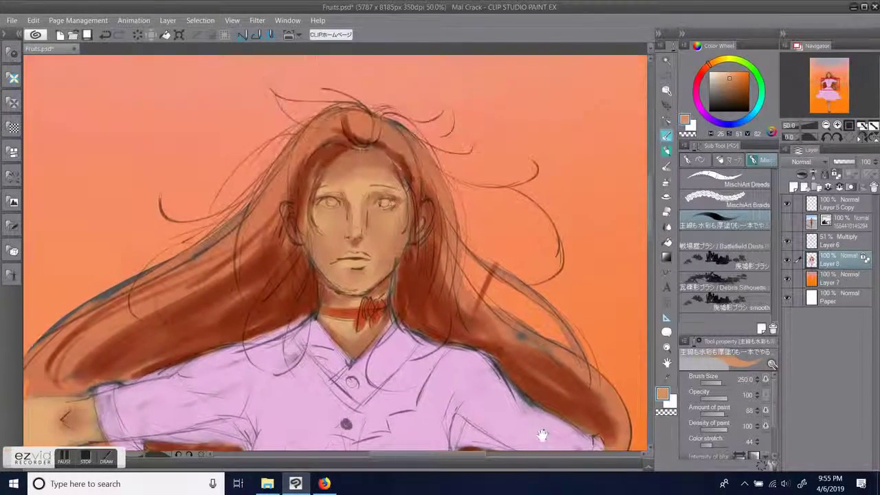
{"action": "left_click", "coordinate": [735, 87]}
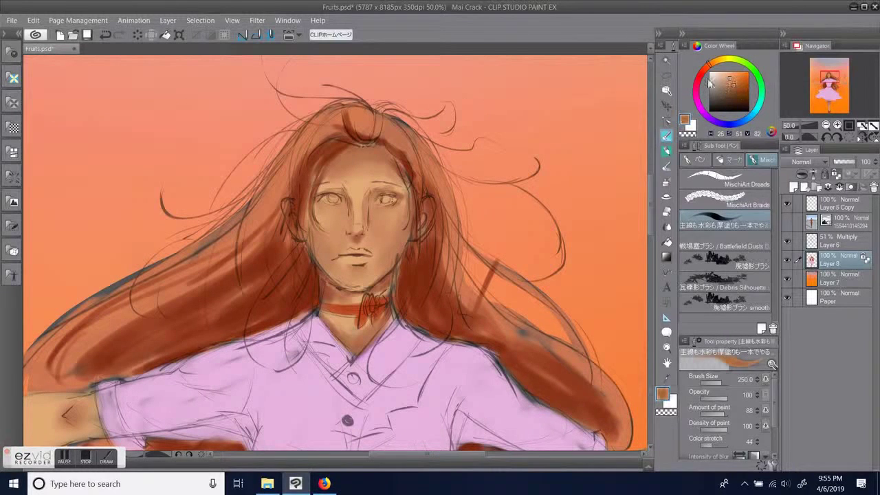
{"action": "left_click", "coordinate": [700, 72]}
{"action": "left_click", "coordinate": [734, 87]}
{"action": "key", "text": "]"}
{"action": "key", "text": "["}
{"action": "key", "text": "["}
{"action": "key", "text": "ctrl+plus"}
{"action": "key", "text": "ctrl+plus"}
{"action": "key", "text": "ctrl+plus"}
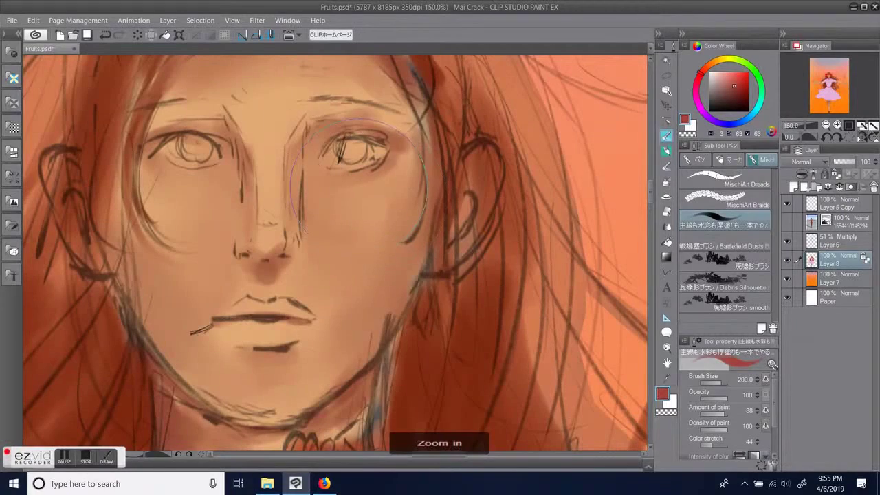
Step: Reduce the pen to size 70 and paint red shading on the upper lids and inner corners of both eyes
{"action": "key", "text": "bracketleft"}
{"action": "key", "text": "bracketleft"}
{"action": "key", "text": "bracketleft"}
{"action": "key", "text": "bracketleft"}
{"action": "key", "text": "bracketleft"}
{"action": "key", "text": "bracketleft"}
{"action": "key", "text": "bracketleft"}
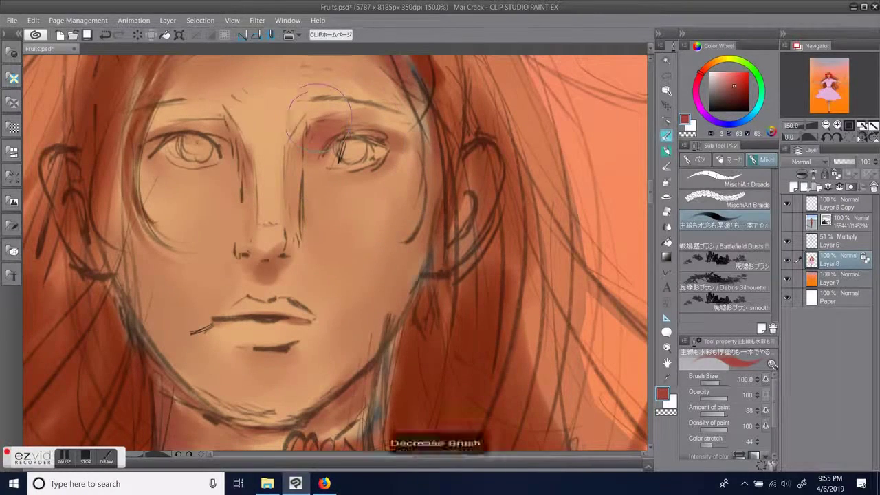
{"action": "left_click_drag", "start_coordinate": [306, 189], "coordinate": [491, 163]}
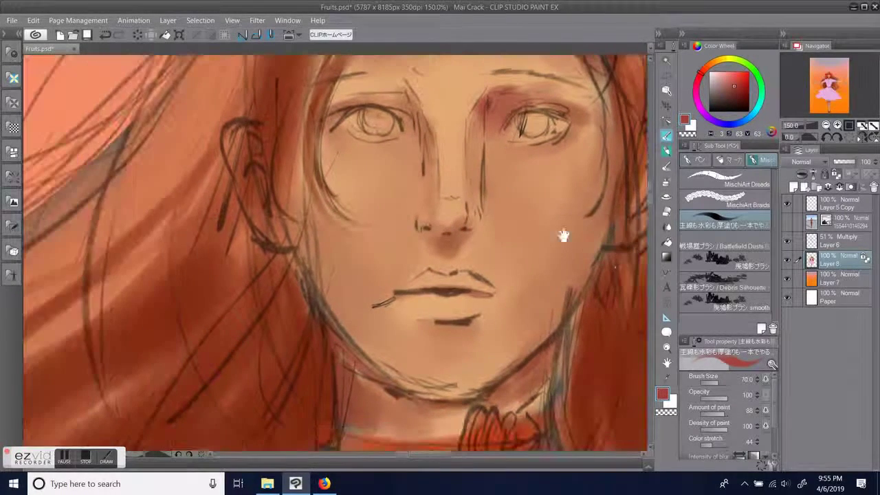
{"action": "left_click_drag", "start_coordinate": [521, 245], "coordinate": [516, 248]}
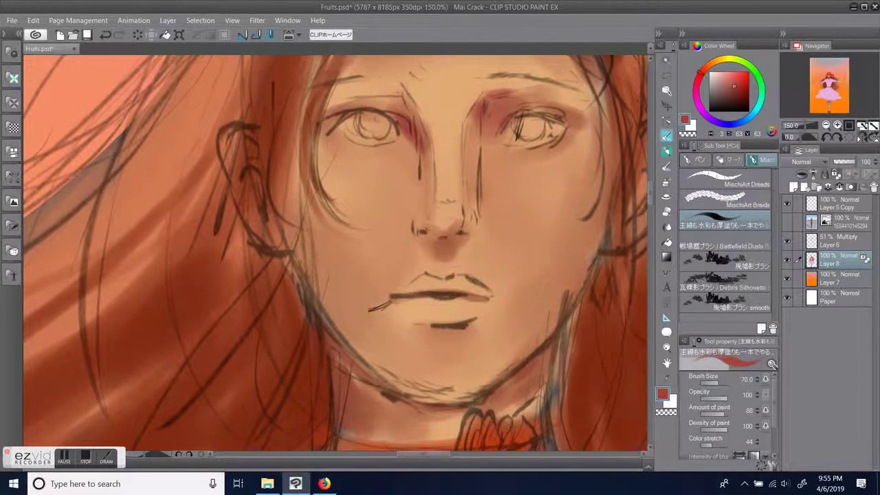
Step: Add small red accents to the nostrils and both corners of the mouth
{"action": "left_click_drag", "start_coordinate": [420, 232], "coordinate": [432, 172]}
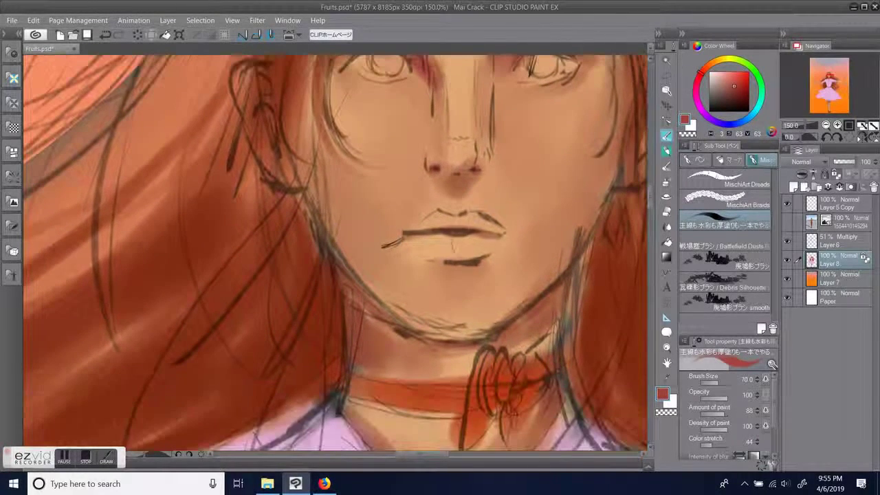
{"action": "left_click_drag", "start_coordinate": [502, 232], "coordinate": [509, 235]}
{"action": "left_click_drag", "start_coordinate": [404, 235], "coordinate": [408, 236]}
{"action": "left_click_drag", "start_coordinate": [548, 288], "coordinate": [590, 187]}
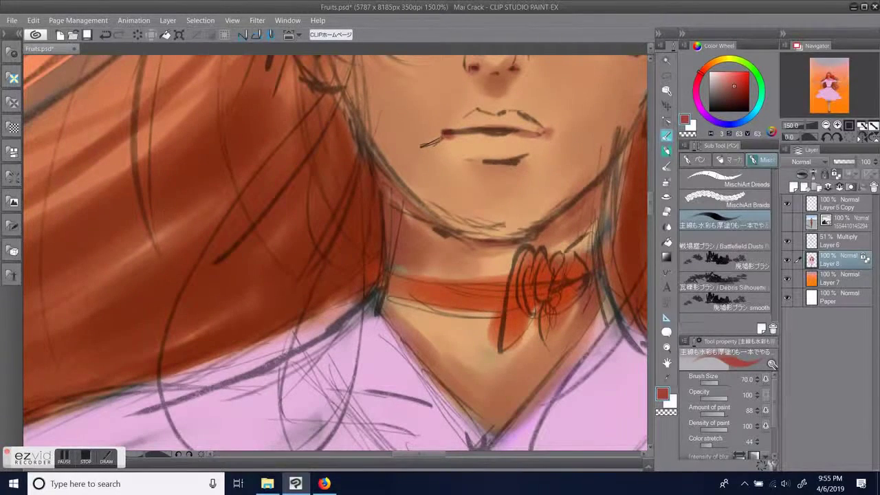
Step: Blend the red eye shading into the surrounding facial skin with the 色混ぜ brush at size 80
{"action": "left_click", "coordinate": [667, 226]}
{"action": "mouse_move", "coordinate": [411, 271]}
{"action": "left_mouse_down"}
{"action": "mouse_move", "coordinate": [496, 268]}
{"action": "mouse_move", "coordinate": [591, 234]}
{"action": "mouse_move", "coordinate": [582, 228]}
{"action": "left_mouse_up"}
{"action": "left_click_drag", "start_coordinate": [596, 196], "coordinate": [501, 424]}
{"action": "left_click_drag", "start_coordinate": [447, 178], "coordinate": [465, 162]}
{"action": "mouse_move", "coordinate": [365, 194]}
{"action": "left_mouse_down"}
{"action": "mouse_move", "coordinate": [357, 162]}
{"action": "mouse_move", "coordinate": [359, 201]}
{"action": "left_mouse_up"}
{"action": "left_click", "coordinate": [357, 172], "text": "alt"}
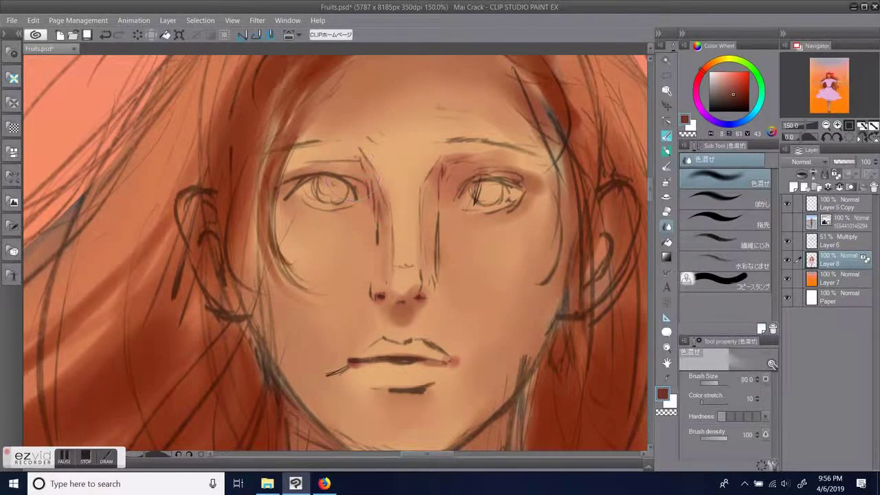
{"action": "left_click_drag", "start_coordinate": [476, 305], "coordinate": [447, 402]}
{"action": "mouse_move", "coordinate": [521, 210]}
{"action": "left_mouse_down"}
{"action": "mouse_move", "coordinate": [457, 131]}
{"action": "mouse_move", "coordinate": [409, 115]}
{"action": "mouse_move", "coordinate": [343, 134]}
{"action": "mouse_move", "coordinate": [269, 189]}
{"action": "left_mouse_up"}
{"action": "left_click_drag", "start_coordinate": [441, 279], "coordinate": [497, 202]}
{"action": "left_click_drag", "start_coordinate": [302, 140], "coordinate": [294, 183]}
Step: Blend the skin shading on the upper chest below the choker, inside the V of the collar, into an even tone
{"action": "left_click_drag", "start_coordinate": [471, 337], "coordinate": [483, 202]}
{"action": "left_click_drag", "start_coordinate": [477, 409], "coordinate": [447, 260]}
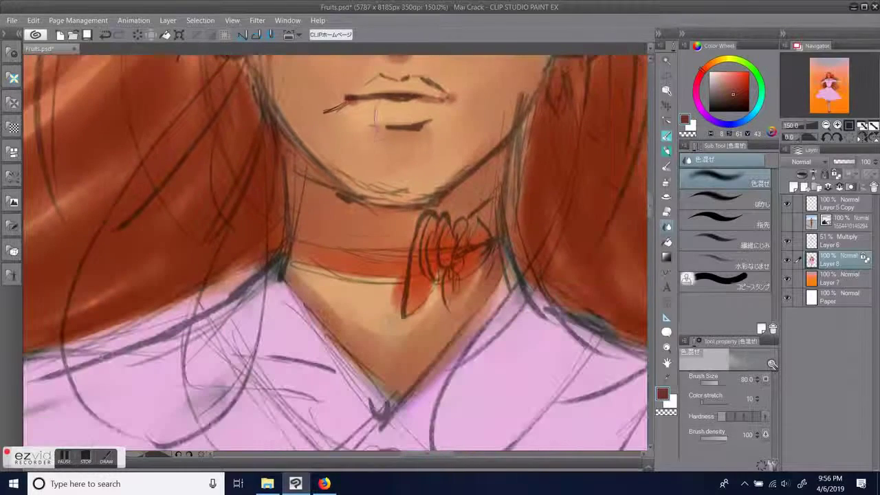
{"action": "left_click_drag", "start_coordinate": [497, 314], "coordinate": [549, 112]}
{"action": "left_click_drag", "start_coordinate": [467, 144], "coordinate": [398, 140]}
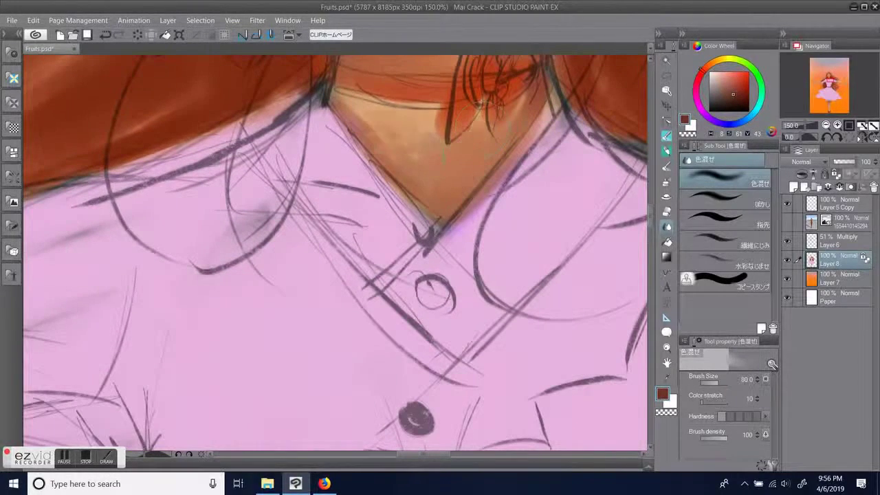
{"action": "left_click_drag", "start_coordinate": [454, 124], "coordinate": [388, 124]}
{"action": "left_click_drag", "start_coordinate": [483, 141], "coordinate": [400, 137]}
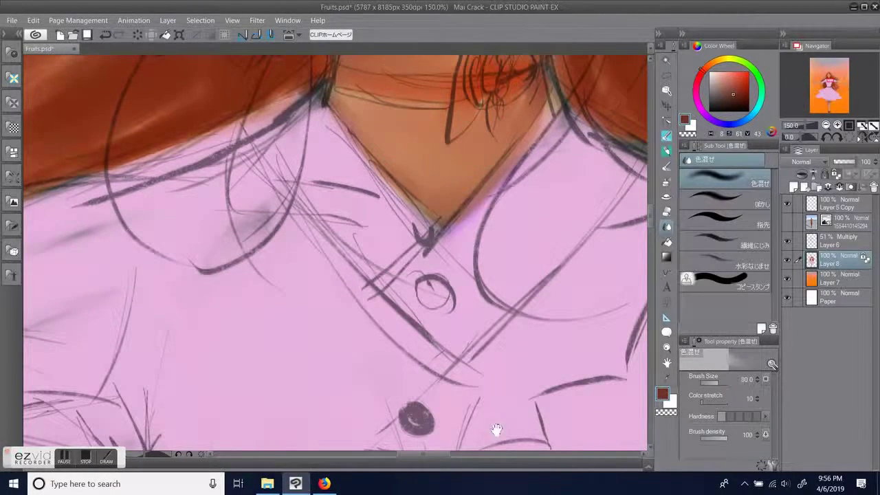
{"action": "left_click", "coordinate": [873, 127]}
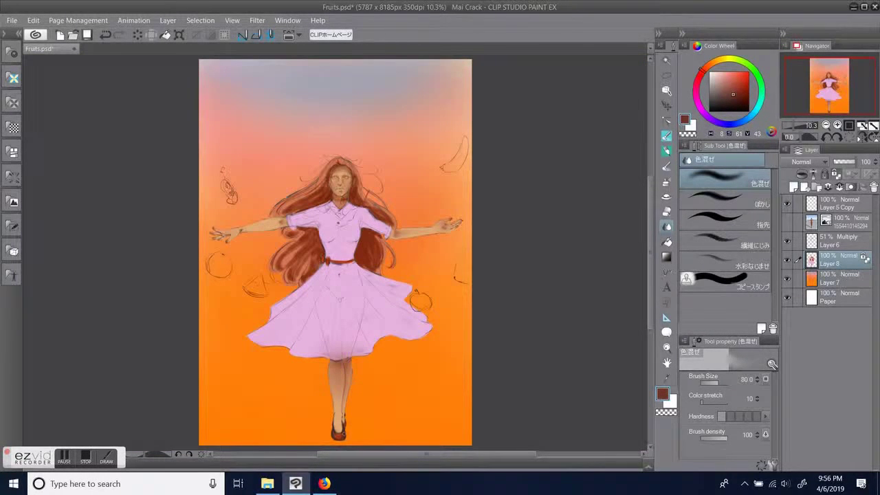
{"action": "left_click_drag", "start_coordinate": [501, 318], "coordinate": [513, 397]}
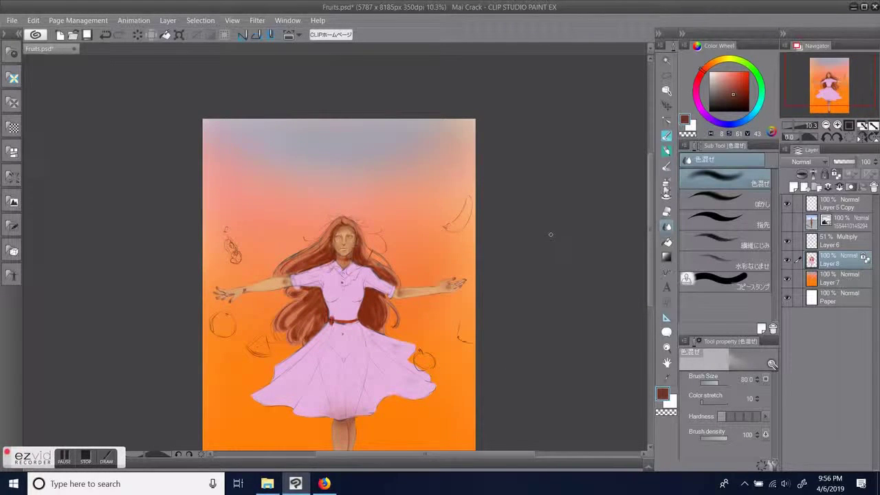
{"action": "left_click", "coordinate": [667, 183]}
{"action": "left_click_drag", "start_coordinate": [534, 359], "coordinate": [582, 216]}
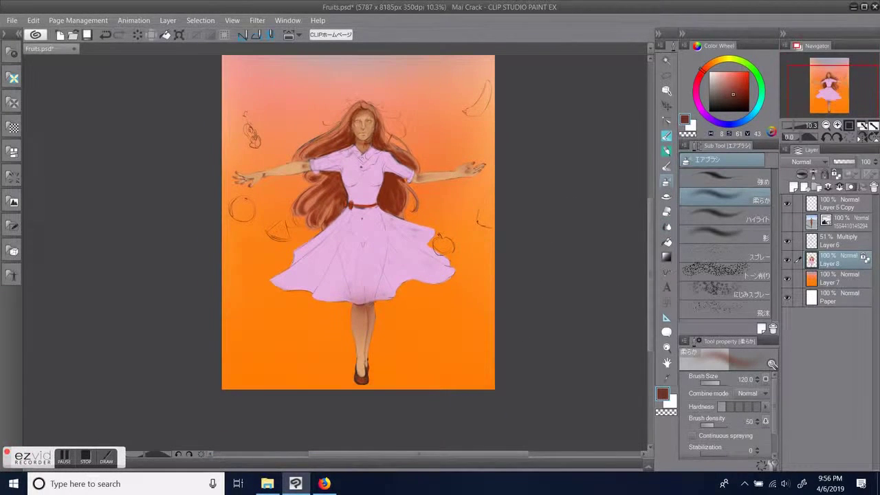
{"action": "key", "text": "bracketright"}
Step: With the pen at size 200, darken the sampled dress lilac to a muted purple and shade the folds on the bodice
{"action": "key", "text": "p"}
{"action": "scroll", "coordinate": [462, 273], "scroll_direction": "up", "scroll_amount": 4}
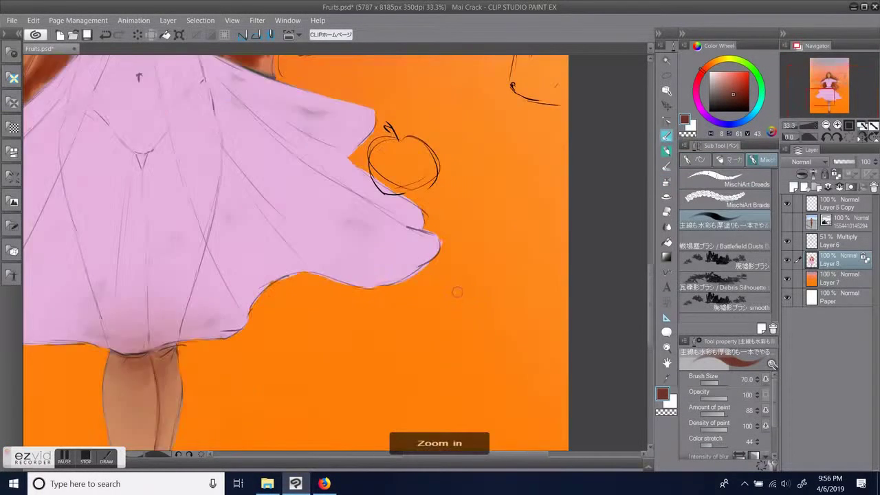
{"action": "scroll", "coordinate": [458, 290], "scroll_direction": "down", "scroll_amount": 3}
{"action": "key", "text": "bracketright"}
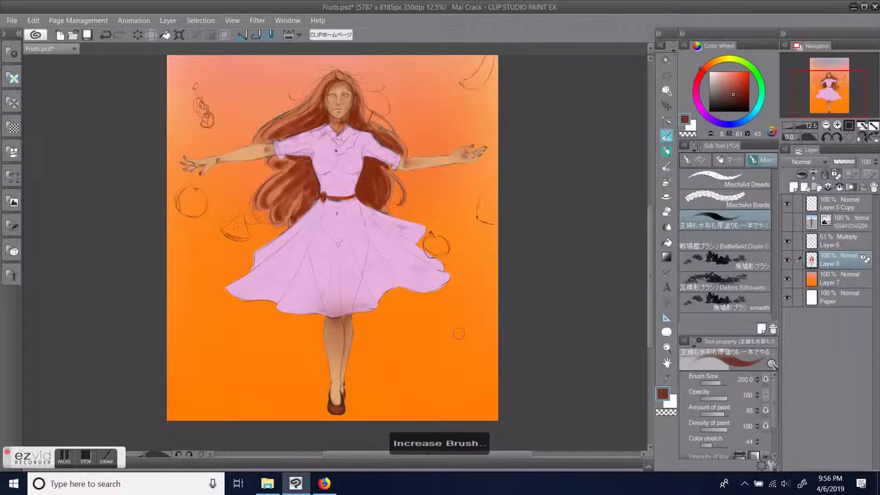
{"action": "left_click", "coordinate": [341, 208], "text": "alt"}
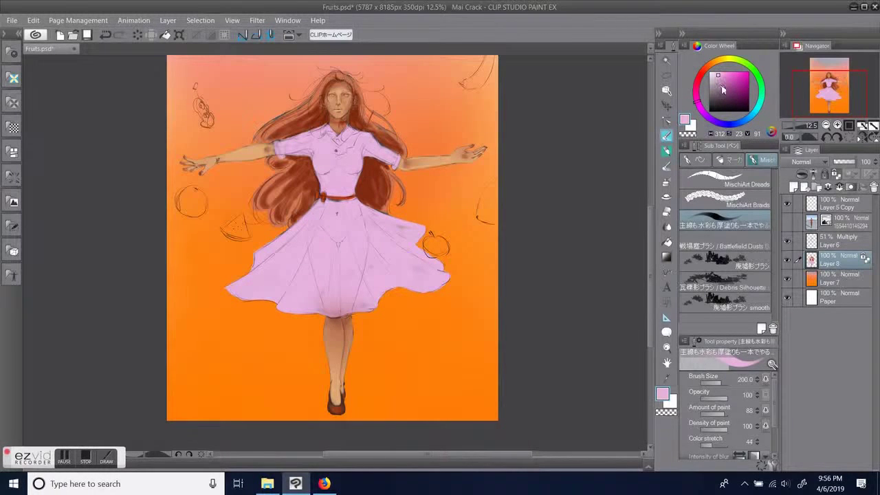
{"action": "left_click", "coordinate": [722, 86]}
{"action": "left_click_drag", "start_coordinate": [542, 275], "coordinate": [558, 329]}
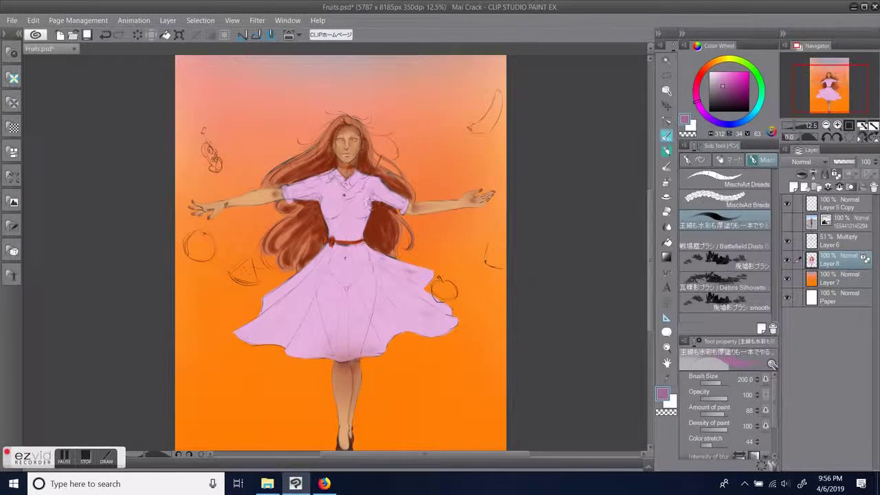
{"action": "mouse_move", "coordinate": [361, 231]}
{"action": "left_mouse_down"}
{"action": "mouse_move", "coordinate": [359, 219]}
{"action": "mouse_move", "coordinate": [339, 225]}
{"action": "mouse_move", "coordinate": [330, 214]}
{"action": "mouse_move", "coordinate": [345, 215]}
{"action": "mouse_move", "coordinate": [340, 203]}
{"action": "mouse_move", "coordinate": [356, 206]}
{"action": "mouse_move", "coordinate": [340, 214]}
{"action": "mouse_move", "coordinate": [364, 213]}
{"action": "mouse_move", "coordinate": [337, 231]}
{"action": "left_mouse_up"}
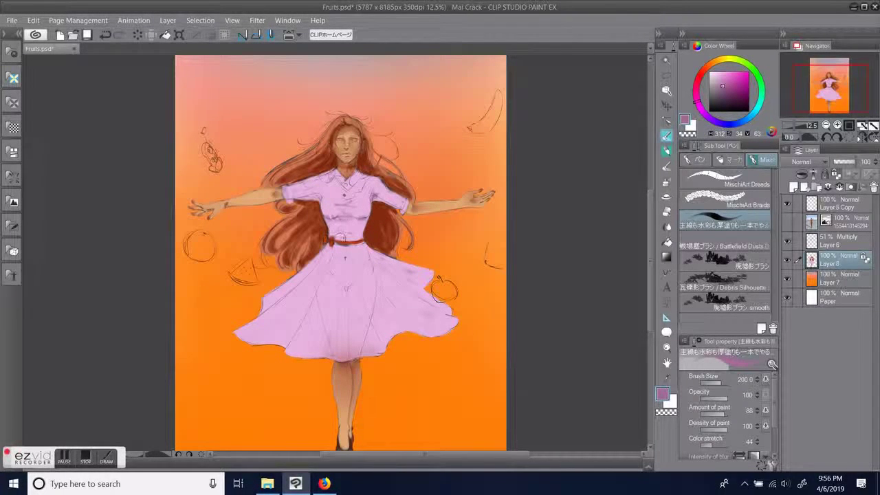
Step: Choose a deeper purple (H 312, S 47, V 66), set the pen to size 700, and paint fold shadows on the skirt's right half
{"action": "left_click", "coordinate": [319, 271], "text": "alt"}
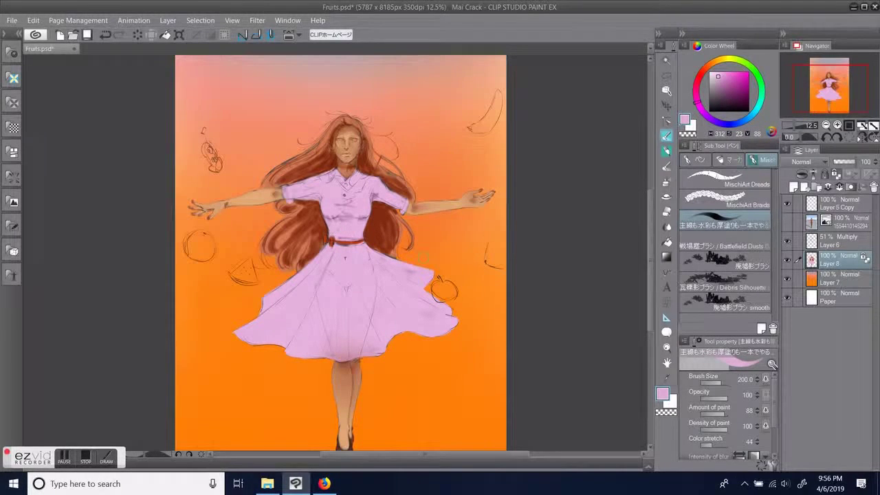
{"action": "left_click_drag", "start_coordinate": [727, 94], "coordinate": [727, 85]}
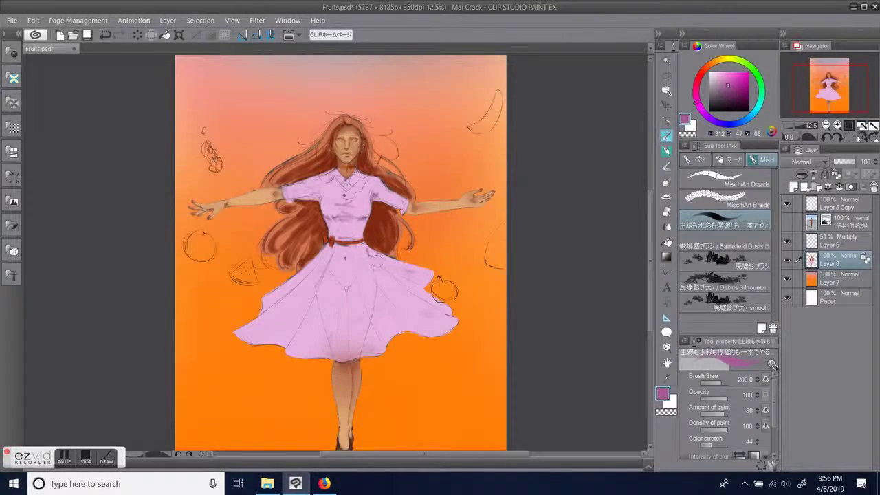
{"action": "key", "text": "bracketright"}
{"action": "key", "text": "bracketright"}
{"action": "key", "text": "bracketright"}
{"action": "key", "text": "bracketright"}
{"action": "key", "text": "bracketright"}
{"action": "key", "text": "bracketright"}
{"action": "mouse_move", "coordinate": [384, 264]}
{"action": "left_mouse_down"}
{"action": "mouse_move", "coordinate": [396, 266]}
{"action": "mouse_move", "coordinate": [376, 283]}
{"action": "mouse_move", "coordinate": [401, 309]}
{"action": "mouse_move", "coordinate": [359, 304]}
{"action": "mouse_move", "coordinate": [373, 321]}
{"action": "left_mouse_up"}
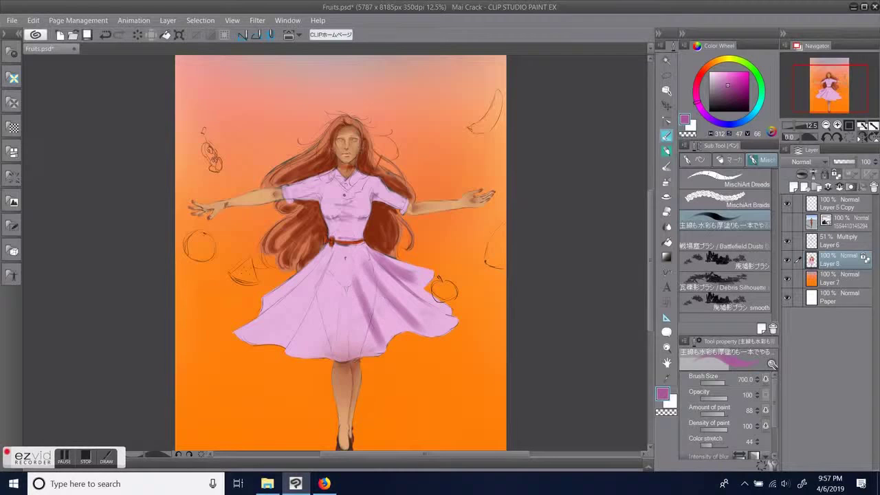
Step: Paint matching purple fold shadows down the centre and left half of the skirt
{"action": "mouse_move", "coordinate": [347, 275]}
{"action": "left_mouse_down"}
{"action": "mouse_move", "coordinate": [334, 305]}
{"action": "mouse_move", "coordinate": [337, 344]}
{"action": "mouse_move", "coordinate": [334, 314]}
{"action": "mouse_move", "coordinate": [346, 332]}
{"action": "left_mouse_up"}
{"action": "mouse_move", "coordinate": [294, 336]}
{"action": "left_mouse_down"}
{"action": "mouse_move", "coordinate": [287, 343]}
{"action": "mouse_move", "coordinate": [302, 296]}
{"action": "mouse_move", "coordinate": [275, 335]}
{"action": "mouse_move", "coordinate": [320, 347]}
{"action": "left_mouse_up"}
{"action": "mouse_move", "coordinate": [285, 289]}
{"action": "left_mouse_down"}
{"action": "mouse_move", "coordinate": [274, 306]}
{"action": "mouse_move", "coordinate": [323, 272]}
{"action": "mouse_move", "coordinate": [337, 275]}
{"action": "left_mouse_up"}
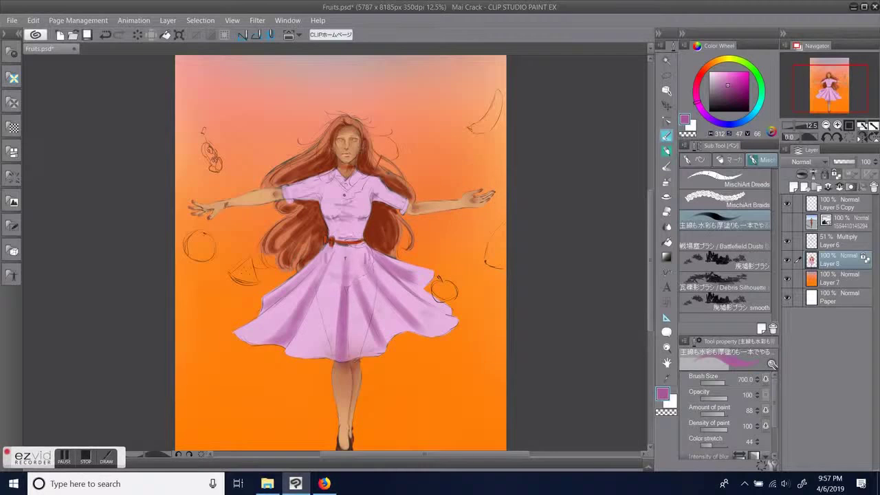
Step: Reduce the pen to size 600 and add purple shading to the skirt from just below the belt outward
{"action": "key", "text": "bracketleft"}
{"action": "key", "text": "bracketleft"}
{"action": "key", "text": "bracketleft"}
{"action": "key", "text": "bracketleft"}
{"action": "key", "text": "bracketleft"}
{"action": "key", "text": "bracketleft"}
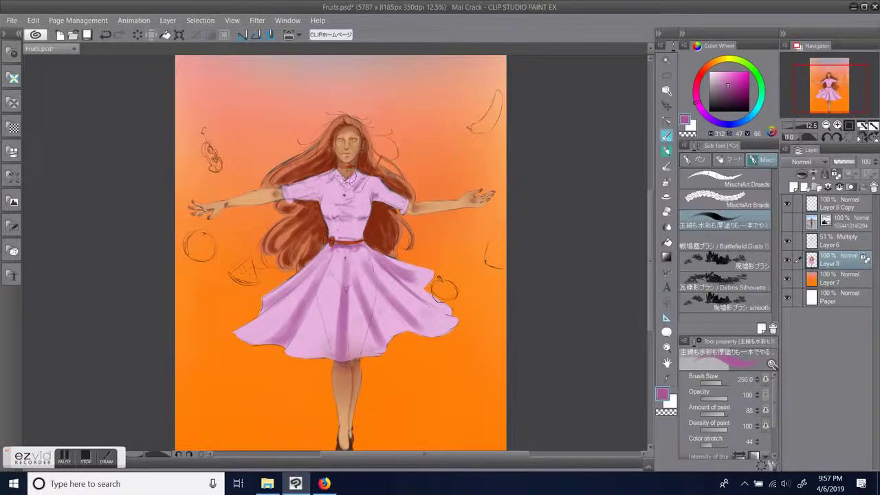
{"action": "key", "text": "bracketright"}
{"action": "key", "text": "bracketright"}
{"action": "key", "text": "bracketright"}
{"action": "key", "text": "bracketright"}
{"action": "key", "text": "bracketright"}
{"action": "key", "text": "bracketright"}
{"action": "key", "text": "bracketright"}
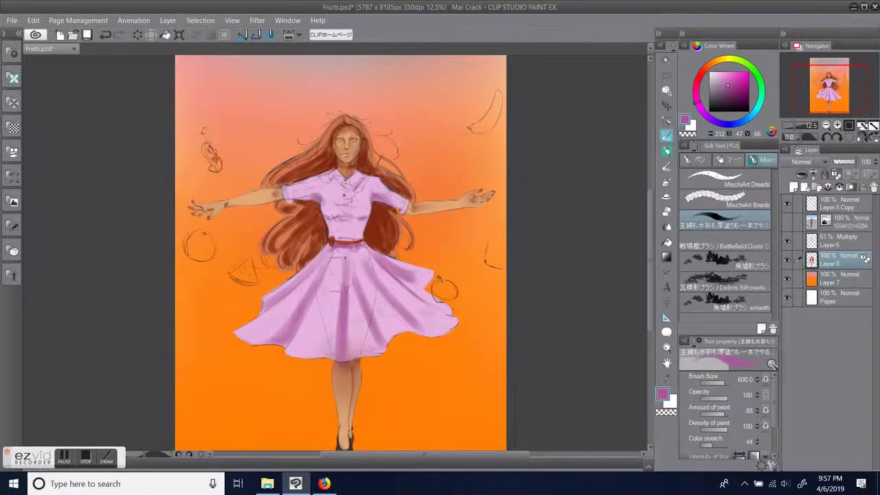
{"action": "mouse_move", "coordinate": [341, 250]}
{"action": "left_mouse_down"}
{"action": "mouse_move", "coordinate": [336, 277]}
{"action": "mouse_move", "coordinate": [326, 281]}
{"action": "mouse_move", "coordinate": [366, 294]}
{"action": "mouse_move", "coordinate": [370, 283]}
{"action": "mouse_move", "coordinate": [437, 317]}
{"action": "left_mouse_up"}
Step: Shade the bodice in purple at the waist, under the bust and across the upper chest
{"action": "left_click_drag", "start_coordinate": [330, 237], "coordinate": [349, 218]}
{"action": "mouse_move", "coordinate": [344, 213]}
{"action": "left_mouse_down"}
{"action": "mouse_move", "coordinate": [364, 199]}
{"action": "mouse_move", "coordinate": [369, 224]}
{"action": "mouse_move", "coordinate": [350, 230]}
{"action": "mouse_move", "coordinate": [330, 206]}
{"action": "mouse_move", "coordinate": [350, 224]}
{"action": "left_mouse_up"}
{"action": "left_click_drag", "start_coordinate": [367, 192], "coordinate": [356, 207]}
{"action": "mouse_move", "coordinate": [371, 178]}
{"action": "left_mouse_down"}
{"action": "mouse_move", "coordinate": [380, 206]}
{"action": "mouse_move", "coordinate": [310, 187]}
{"action": "mouse_move", "coordinate": [330, 199]}
{"action": "left_mouse_up"}
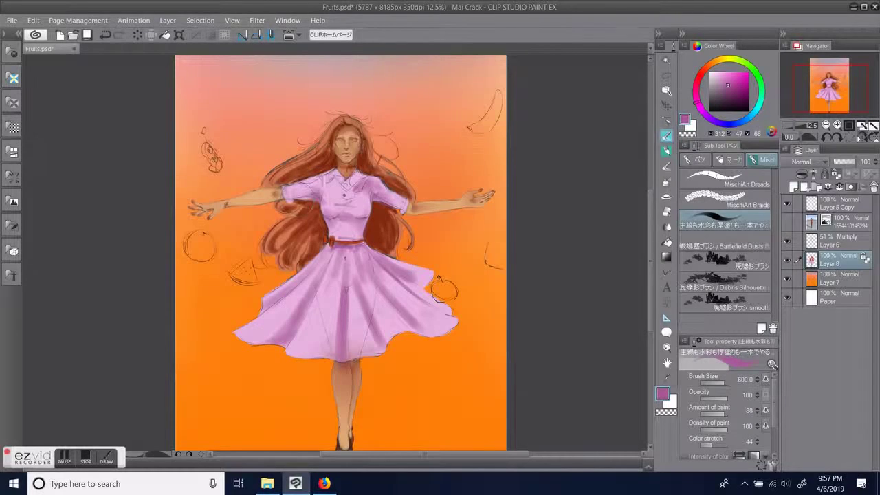
Step: Set the pen to size 400 and deepen the purple shading around the collar and button front
{"action": "key", "text": "bracketleft"}
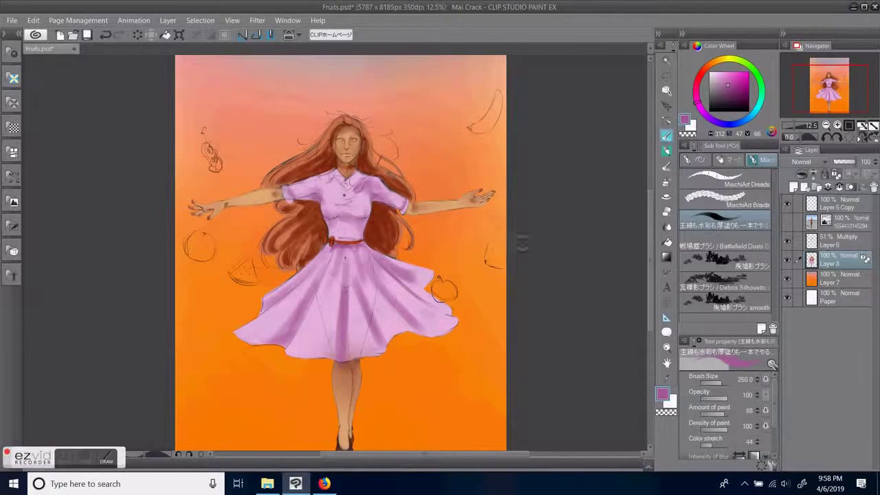
{"action": "key", "text": "bracketright"}
{"action": "key", "text": "bracketright"}
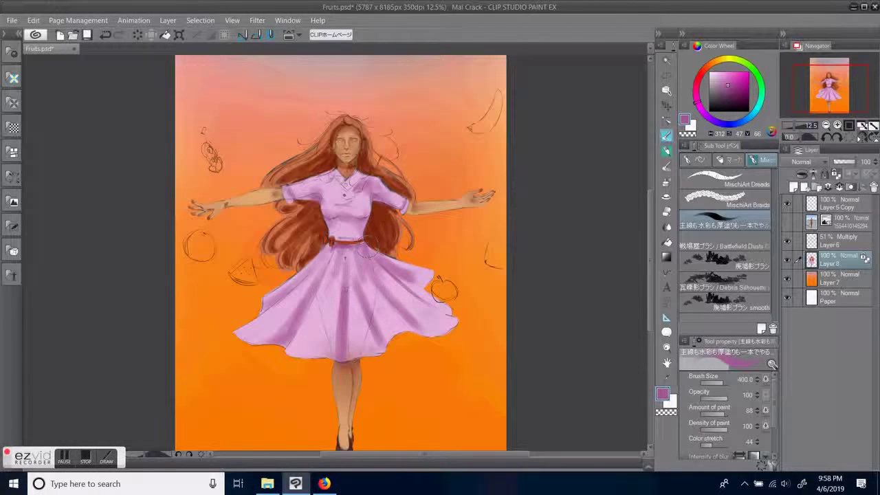
{"action": "mouse_move", "coordinate": [340, 187]}
{"action": "left_mouse_down"}
{"action": "mouse_move", "coordinate": [331, 186]}
{"action": "mouse_move", "coordinate": [360, 205]}
{"action": "mouse_move", "coordinate": [354, 186]}
{"action": "mouse_move", "coordinate": [326, 186]}
{"action": "left_mouse_up"}
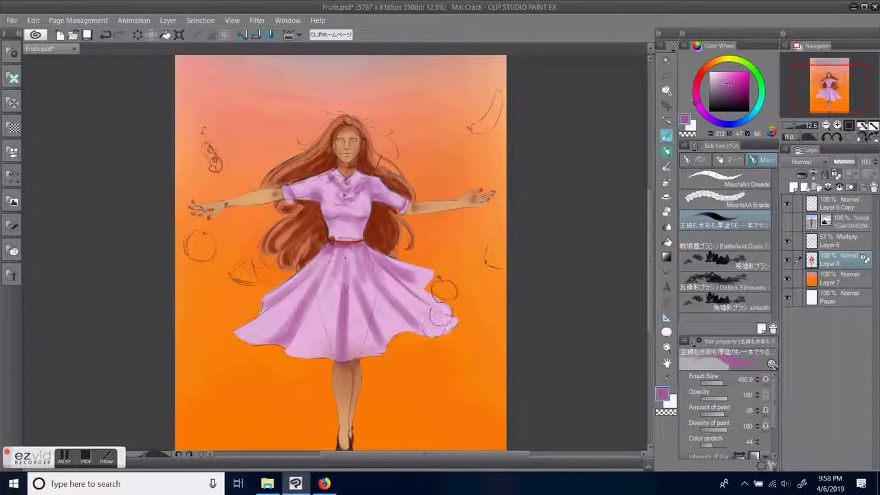
{"action": "key", "text": "]"}
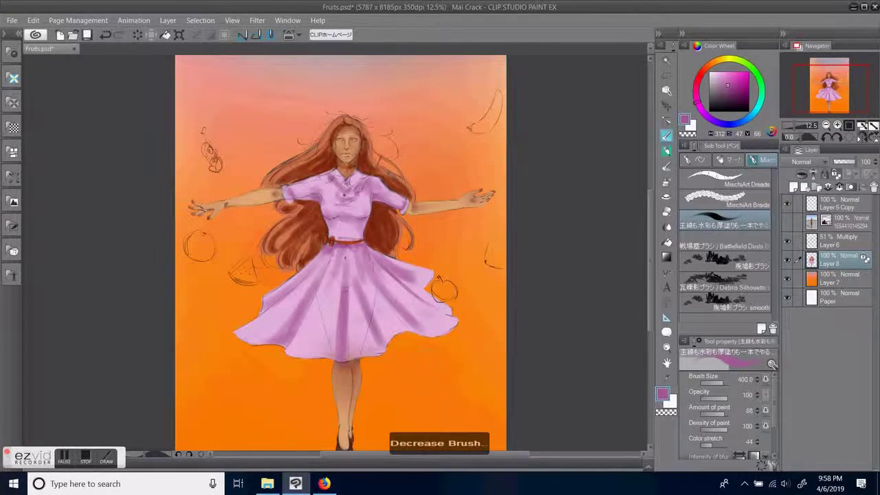
Step: Pick a dark red, set the pen to size 100, paint the choker on the neck, and sample its orange-red
{"action": "left_click", "coordinate": [698, 77]}
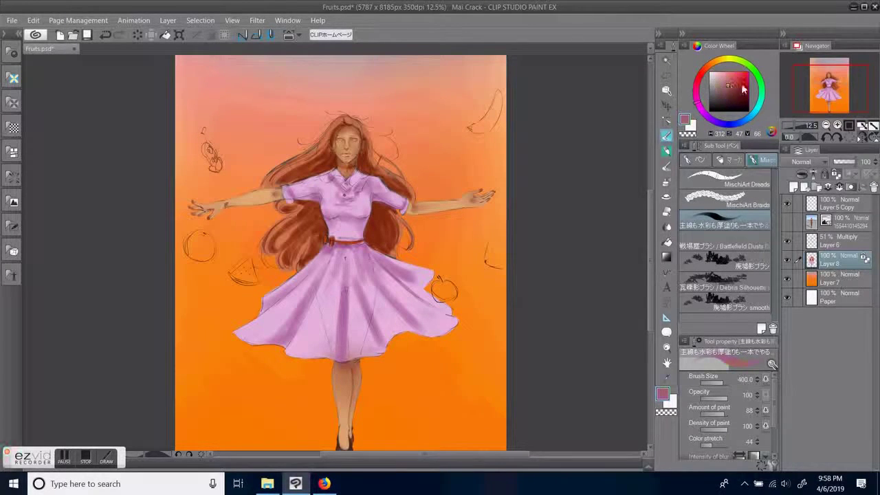
{"action": "left_click", "coordinate": [744, 79]}
{"action": "left_click", "coordinate": [740, 98]}
{"action": "left_click", "coordinate": [740, 89]}
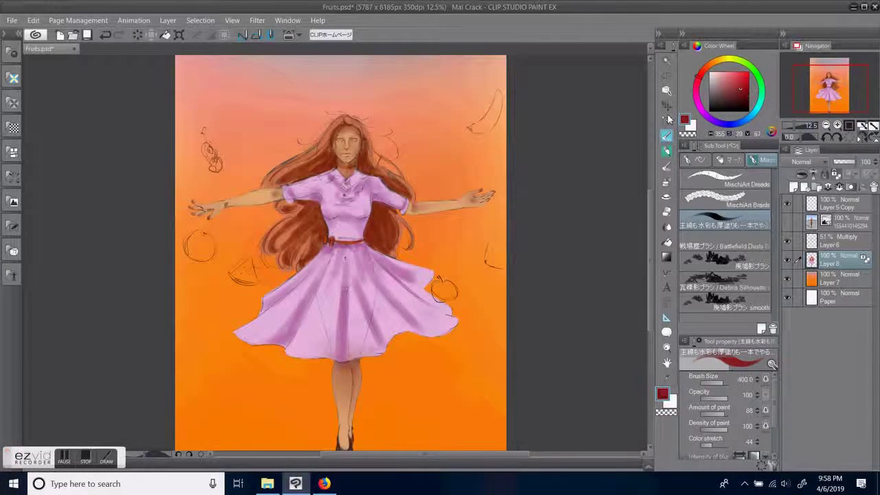
{"action": "key", "text": "]"}
{"action": "key", "text": "["}
{"action": "key", "text": "["}
{"action": "key", "text": "["}
{"action": "scroll", "coordinate": [465, 230], "scroll_direction": "up", "scroll_amount": 3}
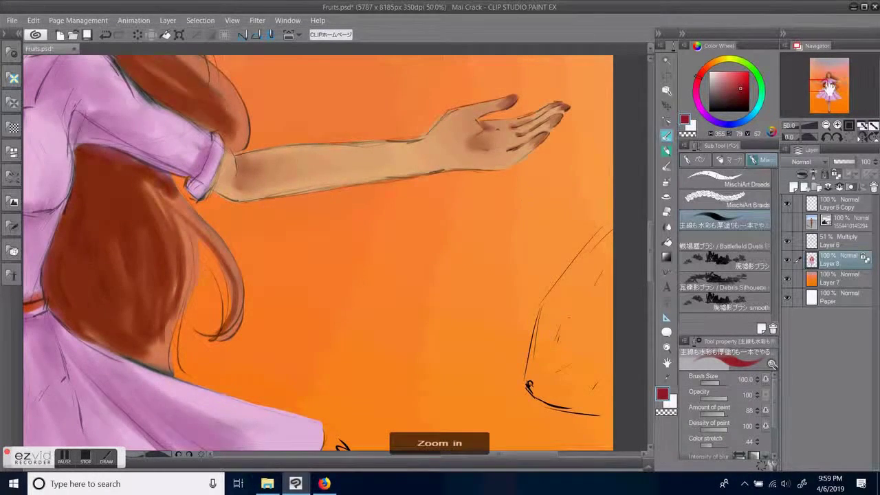
{"action": "left_click", "coordinate": [820, 89]}
{"action": "mouse_move", "coordinate": [278, 209]}
{"action": "left_mouse_down"}
{"action": "mouse_move", "coordinate": [274, 232]}
{"action": "mouse_move", "coordinate": [270, 224]}
{"action": "left_mouse_up"}
{"action": "left_click", "coordinate": [280, 224], "text": "alt"}
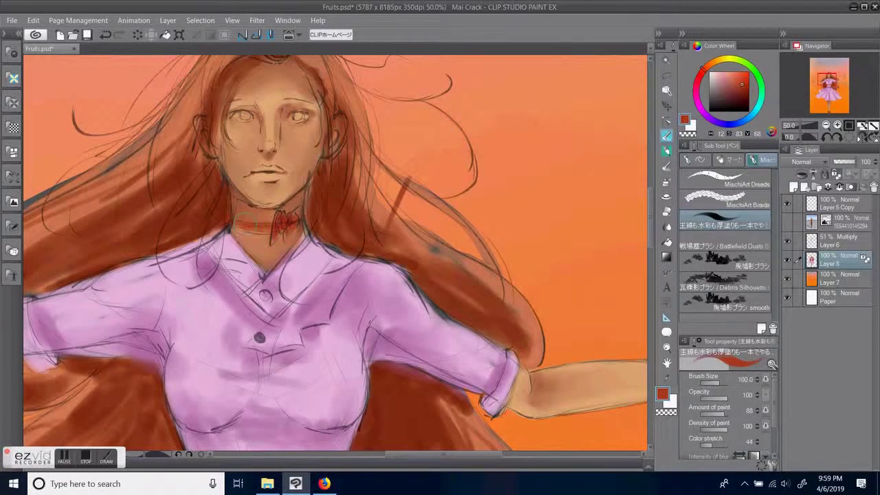
Step: Choose a pale yellow (H 41, S 37, V 100) and paint highlights on both cheeks below the eyes and on the nose
{"action": "left_click_drag", "start_coordinate": [498, 223], "coordinate": [571, 311]}
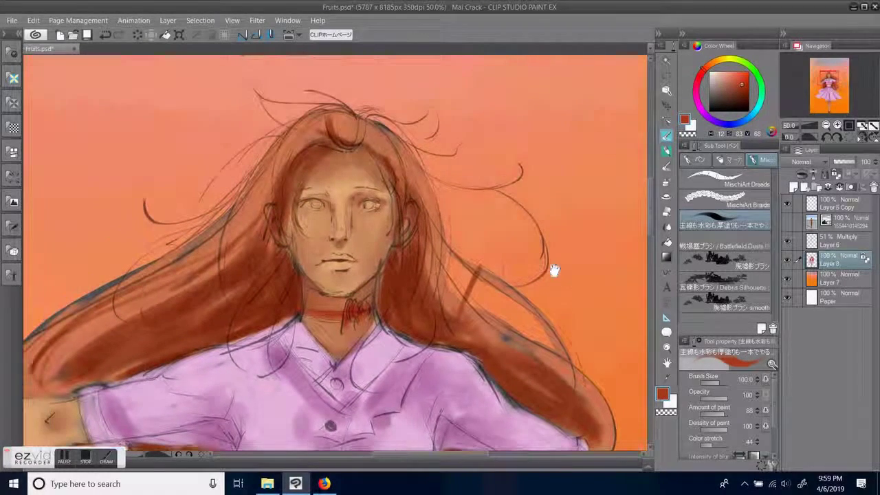
{"action": "left_click_drag", "start_coordinate": [728, 84], "coordinate": [724, 72]}
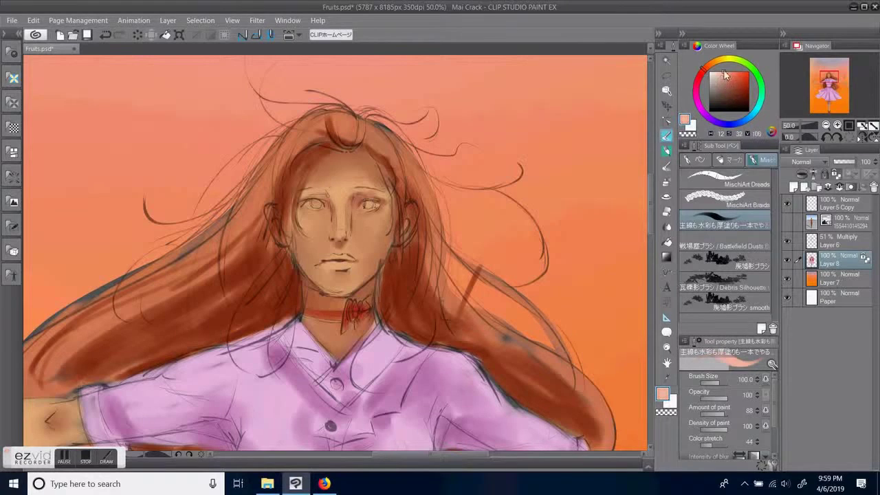
{"action": "left_click", "coordinate": [718, 61]}
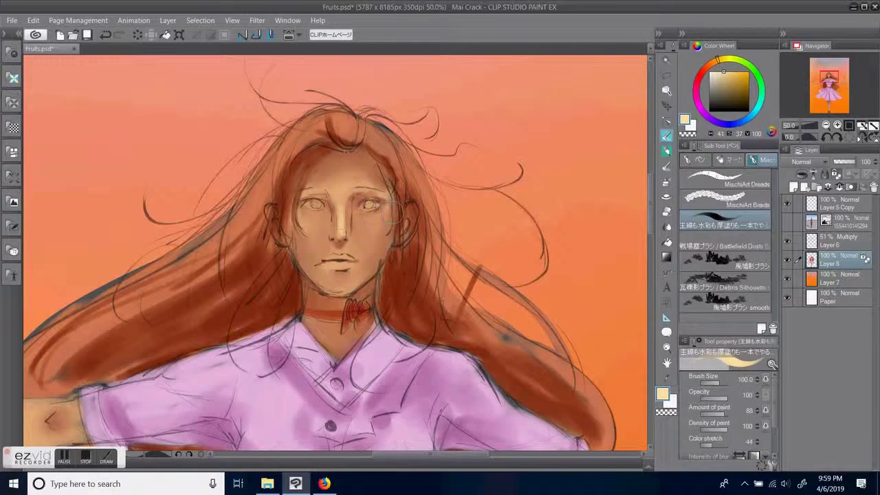
{"action": "left_click_drag", "start_coordinate": [376, 218], "coordinate": [380, 221]}
{"action": "left_click_drag", "start_coordinate": [306, 219], "coordinate": [308, 227]}
{"action": "left_click_drag", "start_coordinate": [372, 221], "coordinate": [379, 244]}
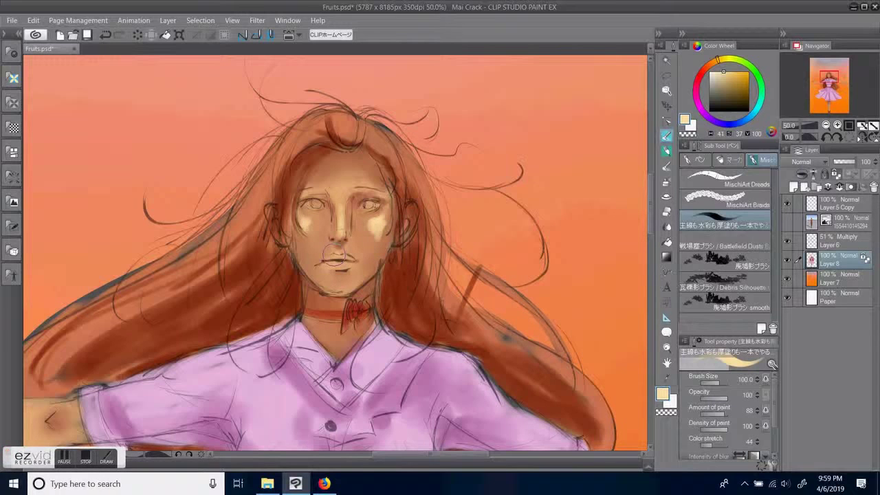
{"action": "left_click_drag", "start_coordinate": [438, 302], "coordinate": [425, 310]}
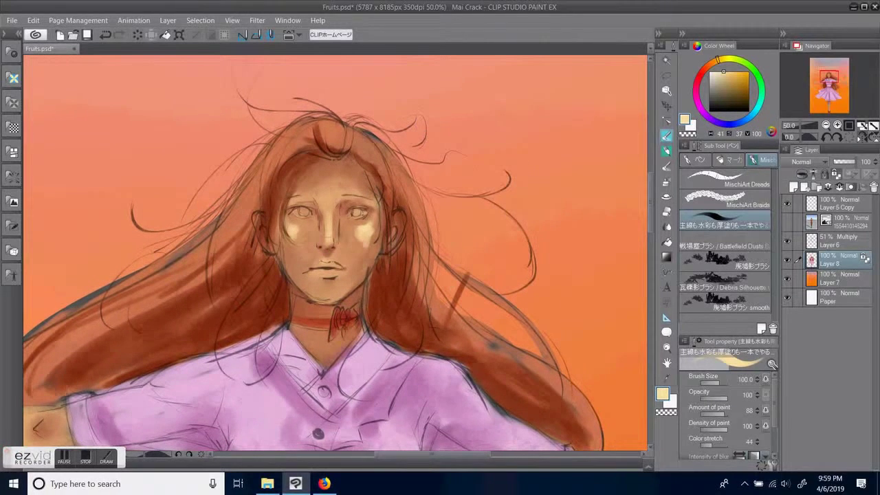
Step: Enlarge the pen to size 170 and add pale yellow highlights to the forehead and chin
{"action": "key", "text": "ctrl+equal"}
{"action": "key", "text": "ctrl+minus"}
{"action": "key", "text": "bracketright"}
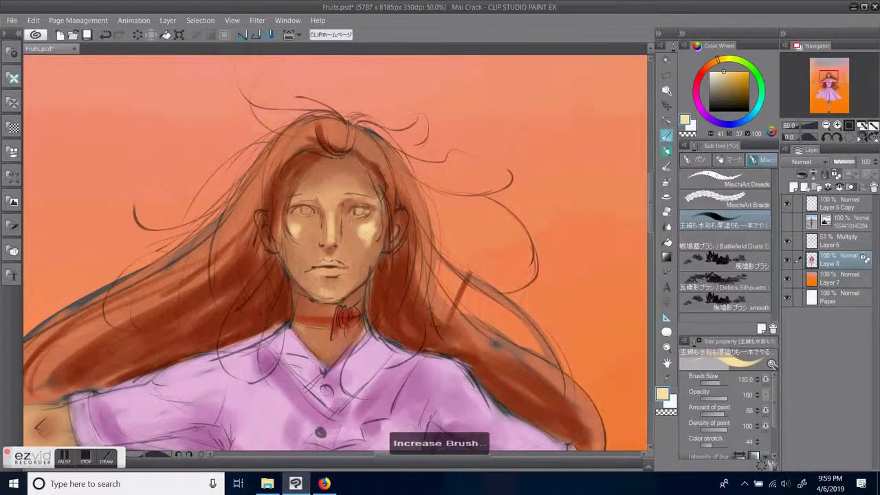
{"action": "mouse_move", "coordinate": [327, 181]}
{"action": "left_mouse_down"}
{"action": "mouse_move", "coordinate": [339, 187]}
{"action": "mouse_move", "coordinate": [331, 191]}
{"action": "left_mouse_up"}
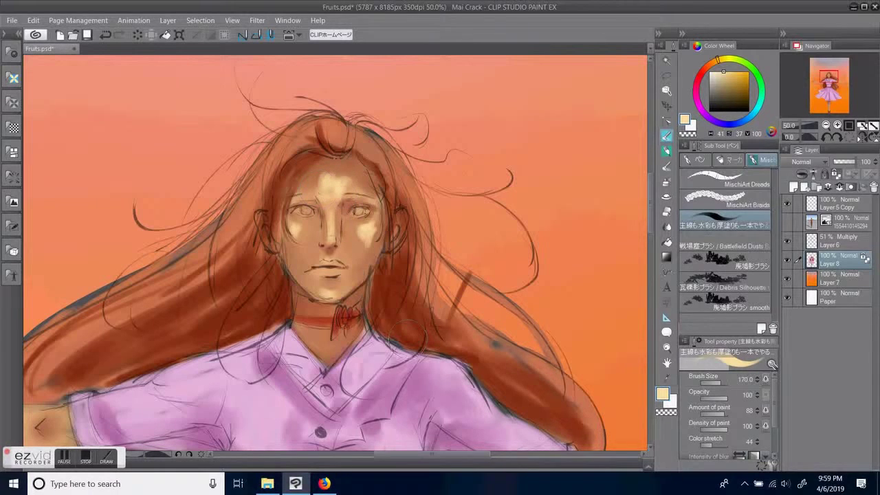
{"action": "left_click_drag", "start_coordinate": [467, 378], "coordinate": [519, 318]}
{"action": "left_click_drag", "start_coordinate": [350, 178], "coordinate": [356, 169]}
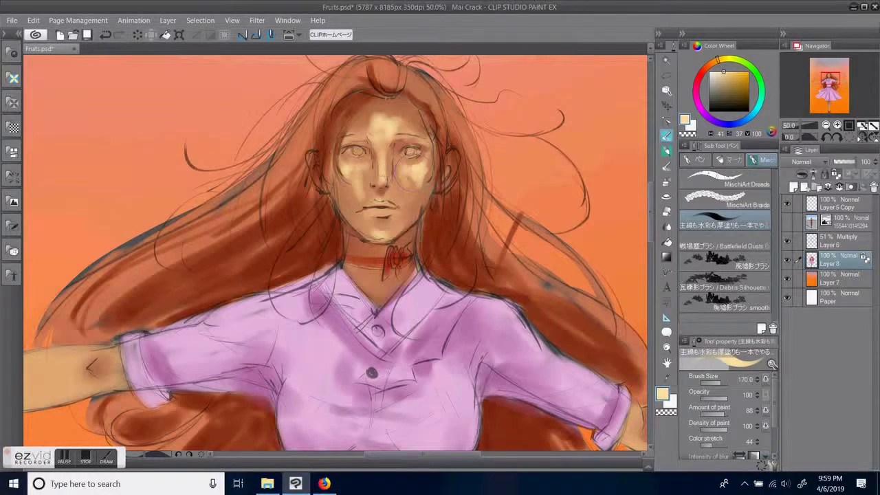
Step: Paint pale yellow highlights along the upper and lower edges of the forearm on the picture's left
{"action": "left_click_drag", "start_coordinate": [416, 303], "coordinate": [622, 287]}
{"action": "left_click_drag", "start_coordinate": [484, 302], "coordinate": [561, 174]}
{"action": "left_click_drag", "start_coordinate": [214, 232], "coordinate": [317, 219]}
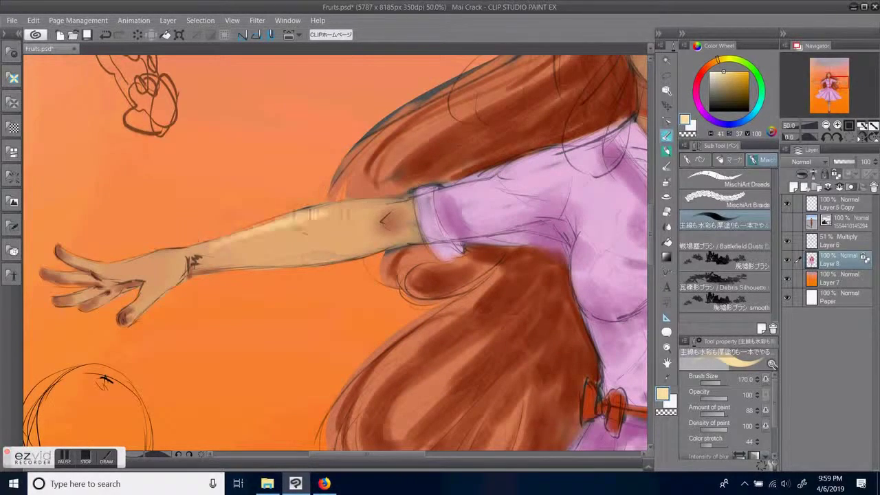
{"action": "left_click_drag", "start_coordinate": [359, 323], "coordinate": [424, 321]}
{"action": "left_click_drag", "start_coordinate": [211, 261], "coordinate": [237, 250]}
{"action": "left_click_drag", "start_coordinate": [286, 264], "coordinate": [442, 243]}
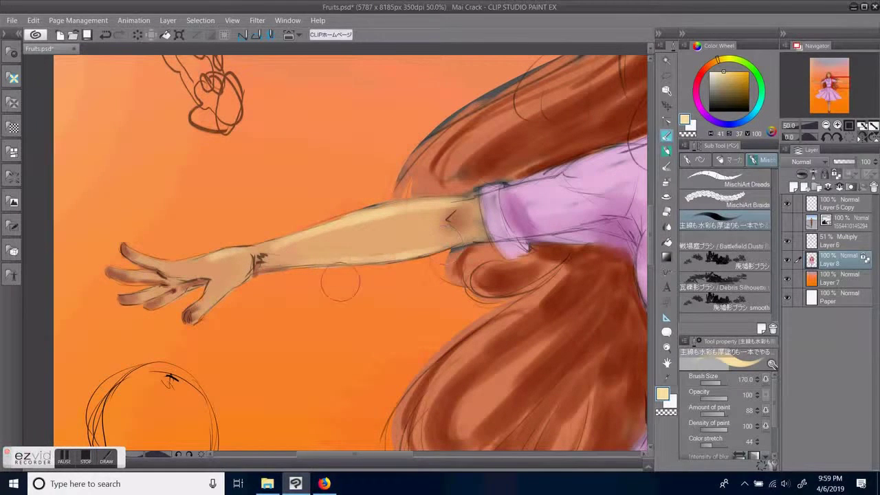
{"action": "left_click_drag", "start_coordinate": [340, 284], "coordinate": [420, 269]}
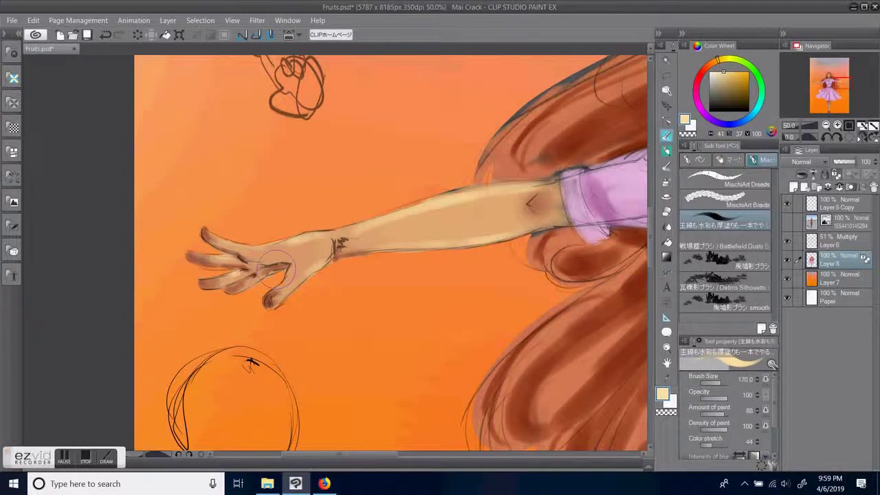
Step: Paint pale yellow highlights on the fingers of the hand on the picture's right and along that forearm's upper and lower edges
{"action": "left_click_drag", "start_coordinate": [403, 375], "coordinate": [100, 299]}
{"action": "left_click_drag", "start_coordinate": [442, 367], "coordinate": [119, 359]}
{"action": "left_click_drag", "start_coordinate": [411, 296], "coordinate": [308, 366]}
{"action": "key", "text": "ctrl+z"}
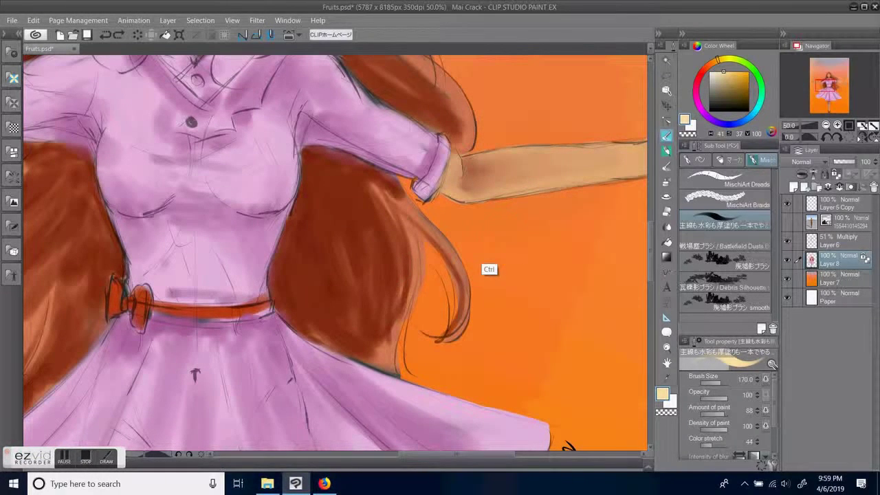
{"action": "scroll", "coordinate": [412, 310], "scroll_direction": "right", "scroll_amount": 6}
{"action": "mouse_move", "coordinate": [399, 205]}
{"action": "left_mouse_down"}
{"action": "mouse_move", "coordinate": [378, 220]}
{"action": "mouse_move", "coordinate": [429, 200]}
{"action": "left_mouse_up"}
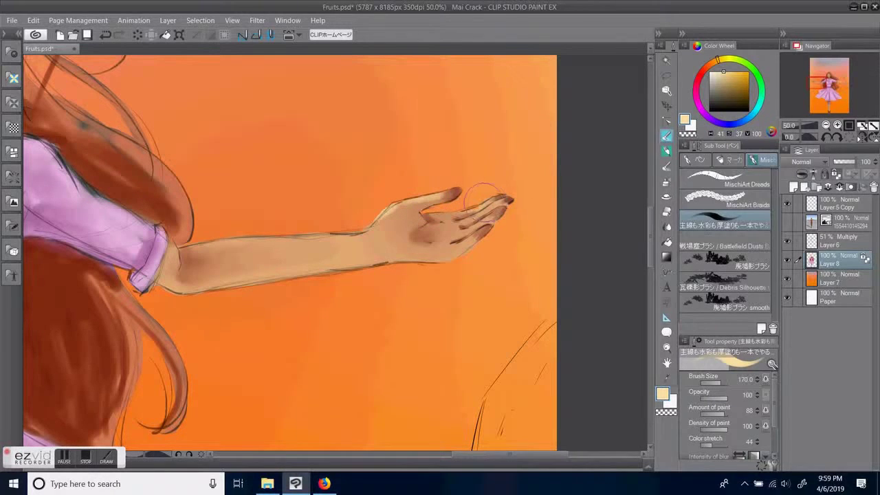
{"action": "left_click_drag", "start_coordinate": [494, 208], "coordinate": [453, 248]}
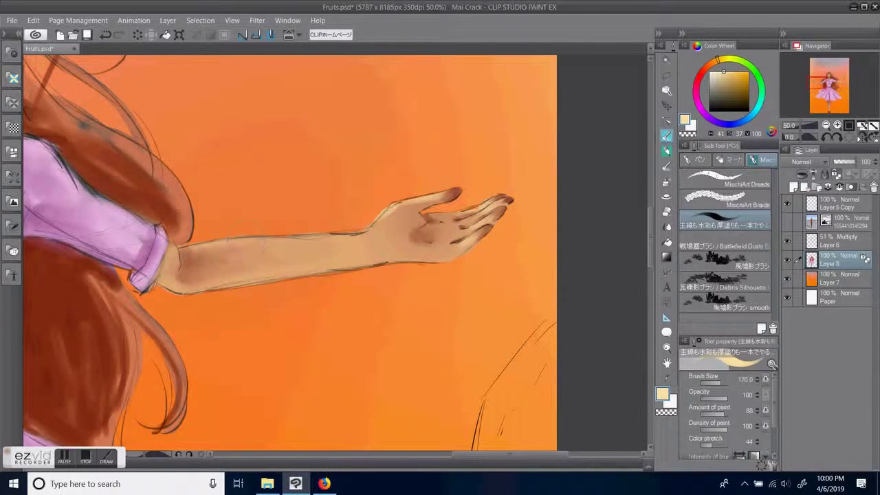
{"action": "mouse_move", "coordinate": [219, 252]}
{"action": "left_mouse_down"}
{"action": "mouse_move", "coordinate": [382, 230]}
{"action": "mouse_move", "coordinate": [314, 262]}
{"action": "left_mouse_up"}
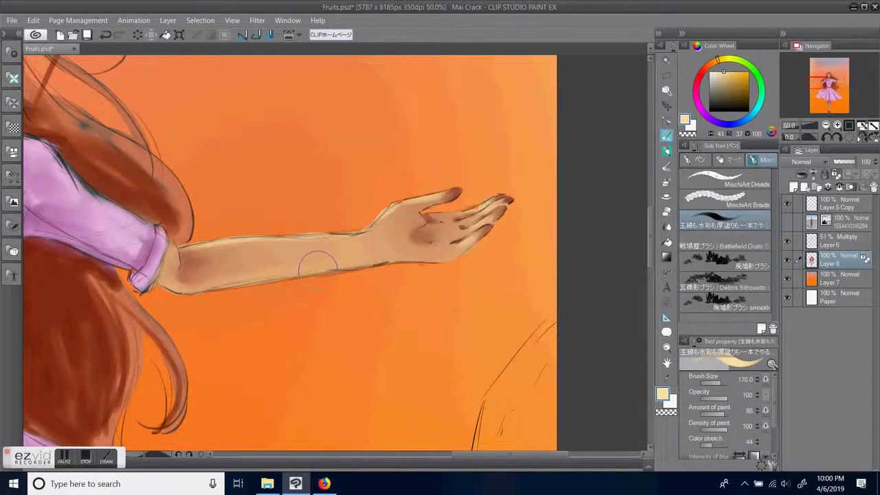
{"action": "left_click_drag", "start_coordinate": [182, 284], "coordinate": [299, 271]}
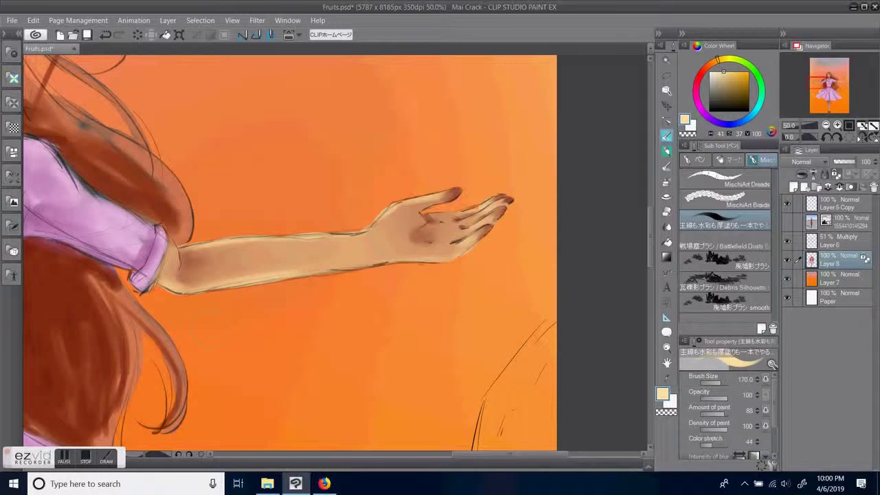
Step: Paint pale yellow highlights down the outer edges of both legs, from the dress hem to the ankles
{"action": "left_click", "coordinate": [822, 100]}
{"action": "left_click_drag", "start_coordinate": [823, 100], "coordinate": [819, 109]}
{"action": "mouse_move", "coordinate": [334, 93]}
{"action": "left_mouse_down"}
{"action": "mouse_move", "coordinate": [341, 220]}
{"action": "mouse_move", "coordinate": [367, 361]}
{"action": "mouse_move", "coordinate": [405, 343]}
{"action": "left_mouse_up"}
{"action": "mouse_move", "coordinate": [434, 79]}
{"action": "left_mouse_down"}
{"action": "mouse_move", "coordinate": [443, 88]}
{"action": "mouse_move", "coordinate": [417, 363]}
{"action": "left_mouse_up"}
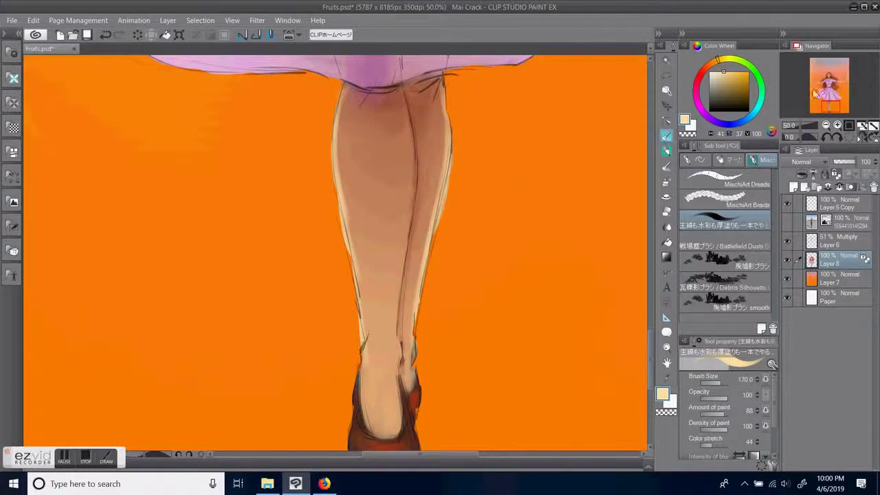
Step: Blend the pale yellow highlights on the forehead and both cheeks into the skin with the color mixing brush at size 80
{"action": "left_click_drag", "start_coordinate": [832, 104], "coordinate": [825, 81]}
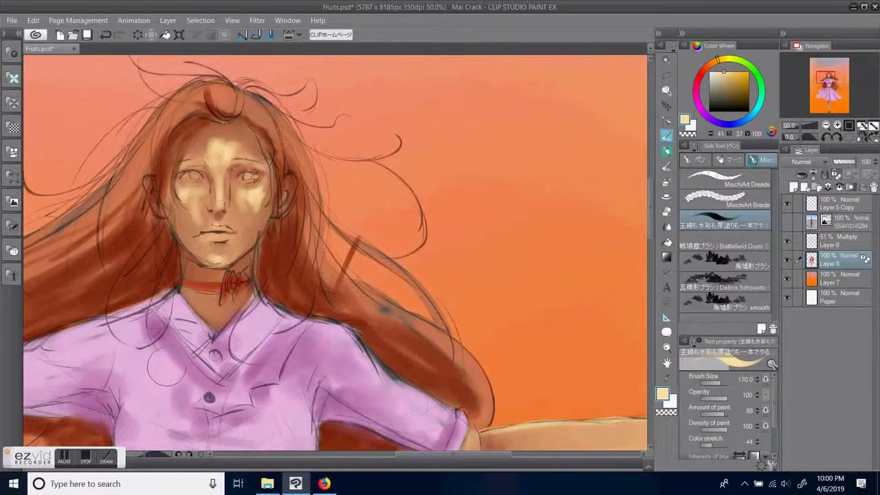
{"action": "left_click", "coordinate": [667, 226]}
{"action": "mouse_move", "coordinate": [248, 193]}
{"action": "left_mouse_down"}
{"action": "mouse_move", "coordinate": [253, 201]}
{"action": "mouse_move", "coordinate": [263, 193]}
{"action": "left_mouse_up"}
{"action": "mouse_move", "coordinate": [218, 146]}
{"action": "left_mouse_down"}
{"action": "mouse_move", "coordinate": [214, 153]}
{"action": "mouse_move", "coordinate": [227, 157]}
{"action": "left_mouse_up"}
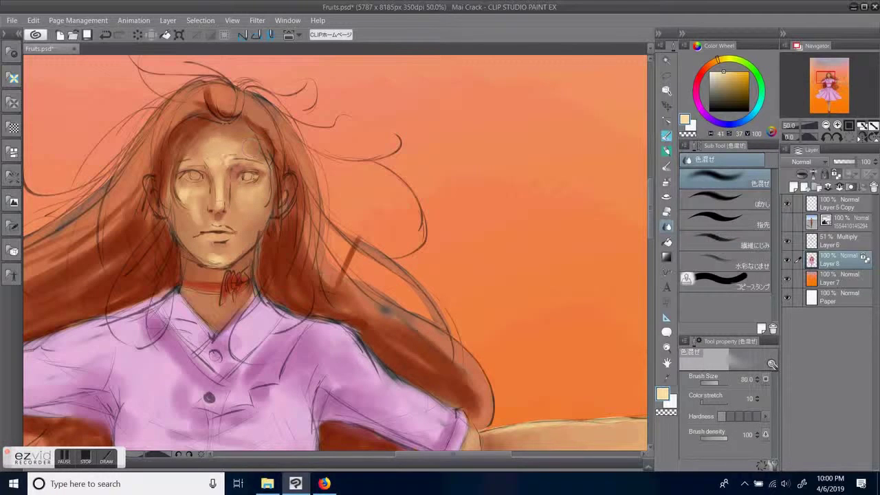
{"action": "mouse_move", "coordinate": [195, 194]}
{"action": "left_mouse_down"}
{"action": "mouse_move", "coordinate": [187, 196]}
{"action": "mouse_move", "coordinate": [196, 220]}
{"action": "left_mouse_up"}
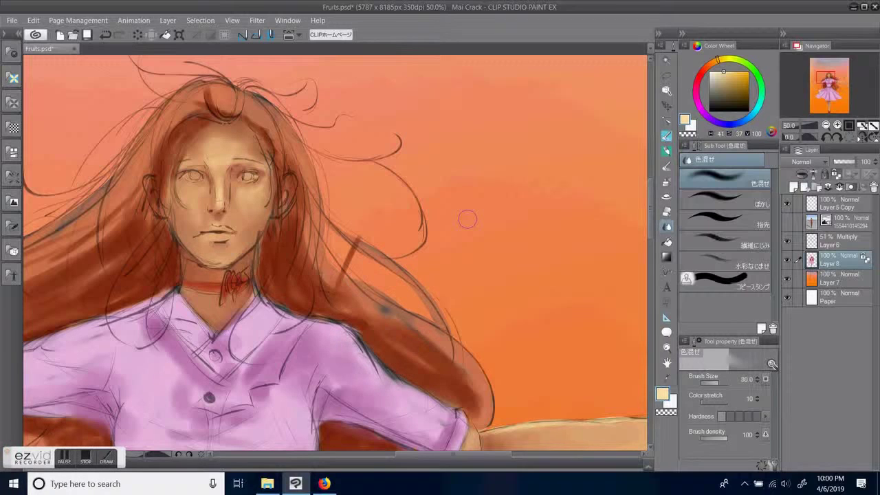
Step: Return to the pen and add a new layer directly above the painted figure layer
{"action": "key", "text": "bracketleft"}
{"action": "key", "text": "p"}
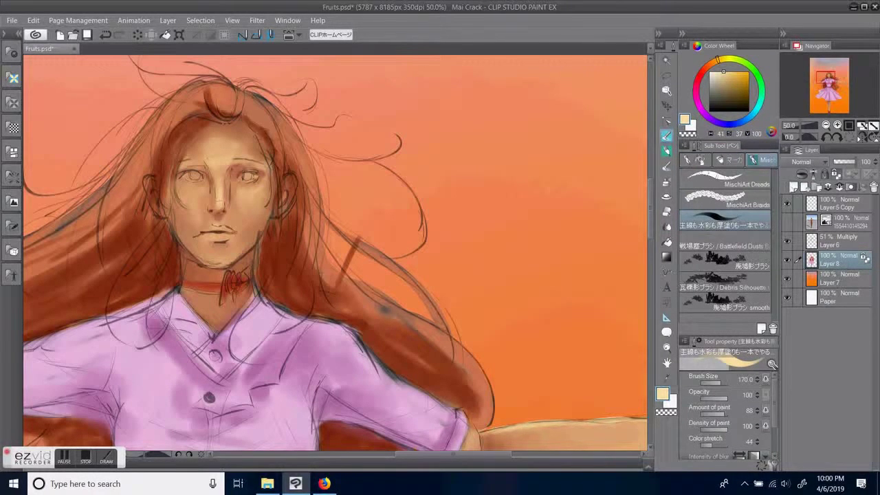
{"action": "left_click", "coordinate": [794, 188]}
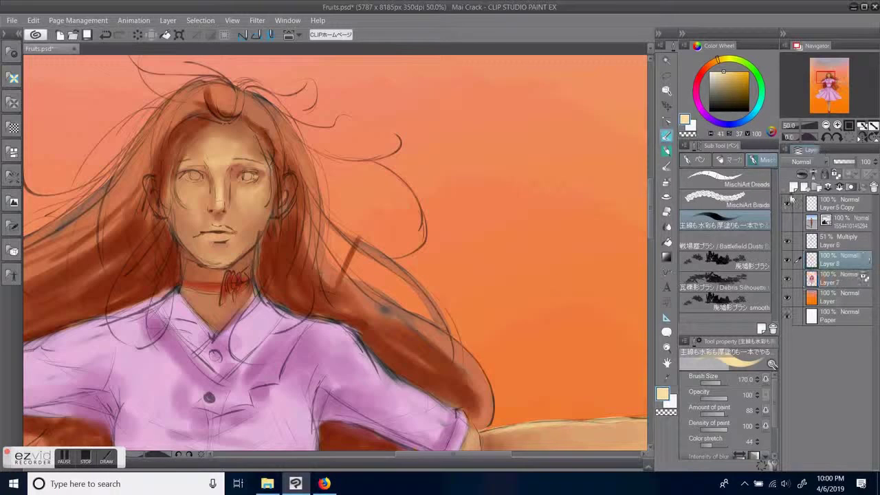
Step: Mirror the canvas with the eyes in close view and set the pen to black at size 25
{"action": "scroll", "coordinate": [495, 192], "scroll_direction": "up", "scroll_amount": 3}
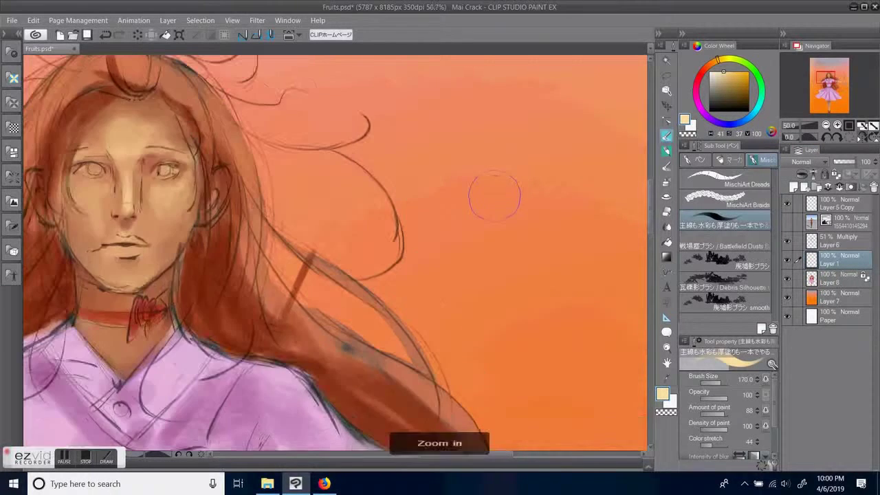
{"action": "left_click", "coordinate": [830, 79]}
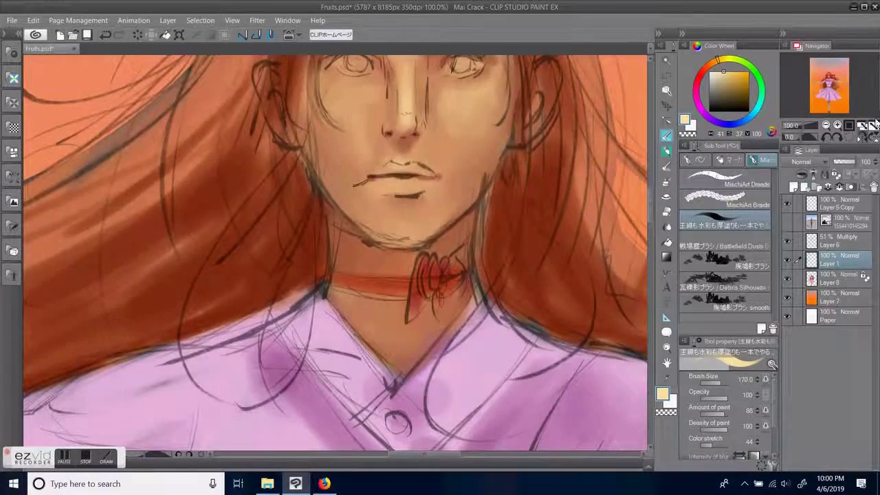
{"action": "scroll", "coordinate": [349, 167], "scroll_direction": "up", "scroll_amount": 3}
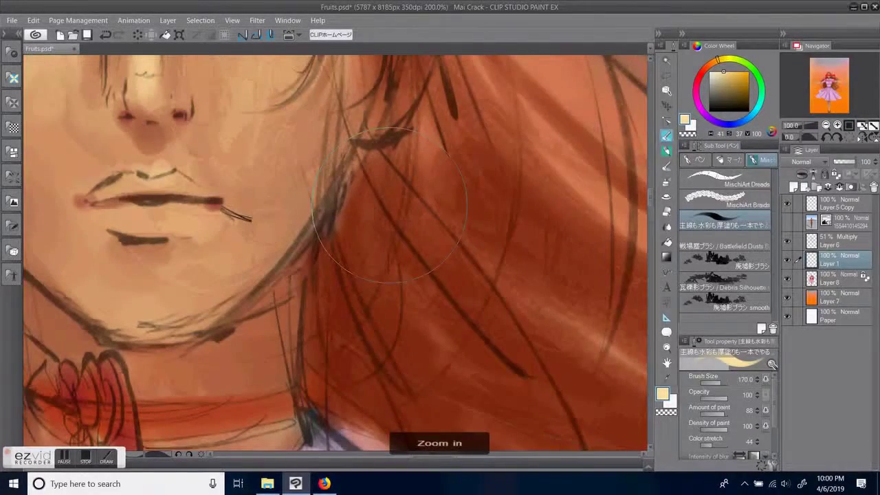
{"action": "key", "text": "space"}
{"action": "mouse_move", "coordinate": [268, 95]}
{"action": "left_mouse_down"}
{"action": "mouse_move", "coordinate": [449, 301]}
{"action": "mouse_move", "coordinate": [475, 300]}
{"action": "left_mouse_up"}
{"action": "key", "text": "bracketleft"}
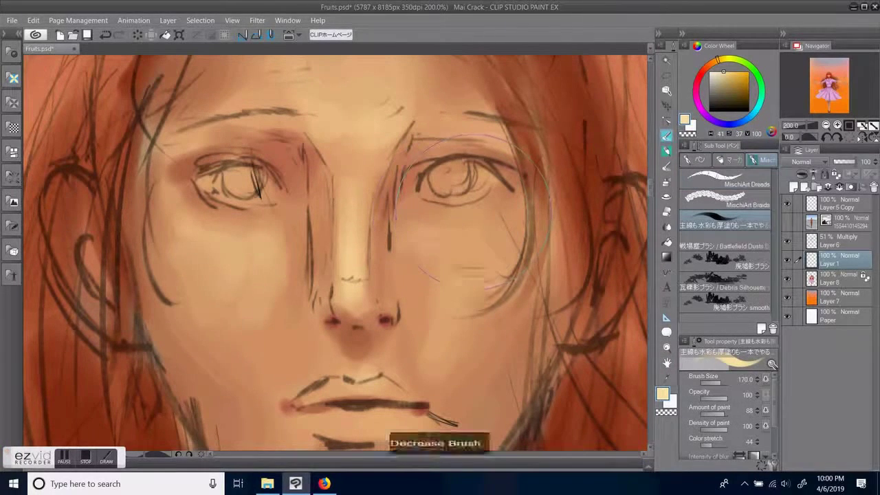
{"action": "key", "text": "bracketleft"}
{"action": "key", "text": "bracketleft"}
{"action": "key", "text": "bracketleft"}
{"action": "key", "text": "bracketleft"}
{"action": "key", "text": "bracketleft"}
{"action": "key", "text": "bracketleft"}
{"action": "key", "text": "bracketleft"}
{"action": "left_click", "coordinate": [748, 112]}
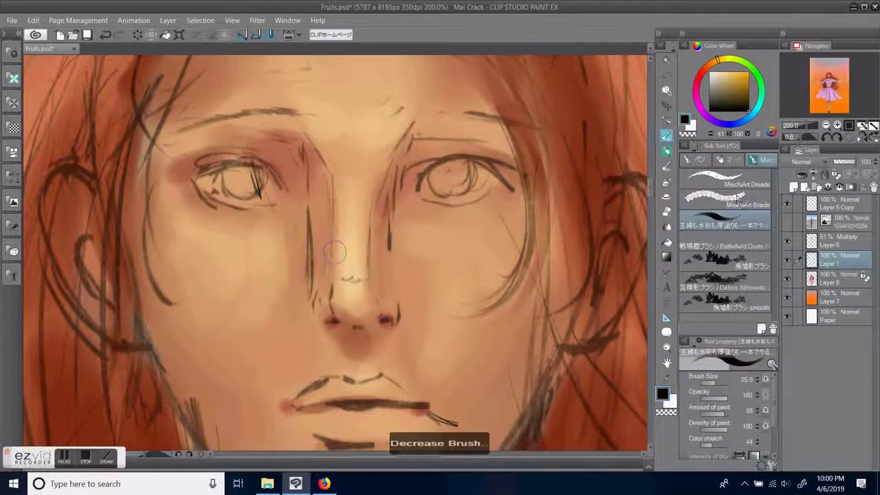
Step: Enlarge the pen to size 30 and ink the lash line, lower lid and iris outline of the eye on the mirrored picture's right
{"action": "mouse_move", "coordinate": [437, 160]}
{"action": "left_mouse_down"}
{"action": "mouse_move", "coordinate": [413, 190]}
{"action": "mouse_move", "coordinate": [475, 159]}
{"action": "mouse_move", "coordinate": [519, 172]}
{"action": "mouse_move", "coordinate": [475, 202]}
{"action": "mouse_move", "coordinate": [424, 198]}
{"action": "left_mouse_up"}
{"action": "key", "text": "bracketright"}
{"action": "key", "text": "bracketright"}
{"action": "left_click_drag", "start_coordinate": [505, 191], "coordinate": [486, 200]}
{"action": "mouse_move", "coordinate": [444, 160]}
{"action": "left_mouse_down"}
{"action": "mouse_move", "coordinate": [431, 180]}
{"action": "mouse_move", "coordinate": [457, 194]}
{"action": "mouse_move", "coordinate": [465, 170]}
{"action": "mouse_move", "coordinate": [471, 200]}
{"action": "left_mouse_up"}
{"action": "mouse_move", "coordinate": [485, 167]}
{"action": "left_mouse_down"}
{"action": "mouse_move", "coordinate": [466, 199]}
{"action": "mouse_move", "coordinate": [444, 167]}
{"action": "left_mouse_up"}
Step: Flip the canvas back, ink the other eye's lids and iris, add both pupils, and thicken its upper lash line
{"action": "left_click", "coordinate": [864, 137]}
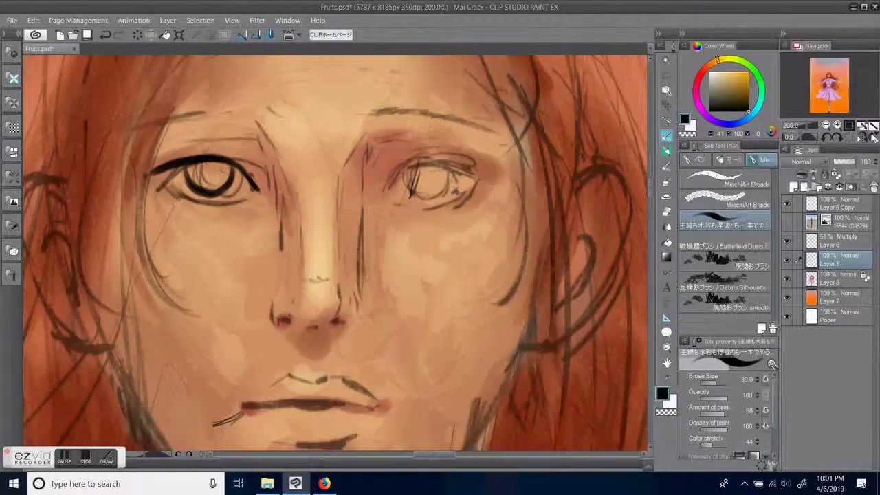
{"action": "mouse_move", "coordinate": [387, 185]}
{"action": "left_mouse_down"}
{"action": "mouse_move", "coordinate": [454, 163]}
{"action": "mouse_move", "coordinate": [474, 167]}
{"action": "left_mouse_up"}
{"action": "mouse_move", "coordinate": [390, 184]}
{"action": "left_mouse_down"}
{"action": "mouse_move", "coordinate": [413, 168]}
{"action": "mouse_move", "coordinate": [448, 163]}
{"action": "mouse_move", "coordinate": [488, 177]}
{"action": "mouse_move", "coordinate": [458, 200]}
{"action": "mouse_move", "coordinate": [412, 180]}
{"action": "mouse_move", "coordinate": [456, 169]}
{"action": "mouse_move", "coordinate": [417, 184]}
{"action": "mouse_move", "coordinate": [440, 193]}
{"action": "mouse_move", "coordinate": [424, 172]}
{"action": "mouse_move", "coordinate": [433, 169]}
{"action": "mouse_move", "coordinate": [428, 178]}
{"action": "left_mouse_up"}
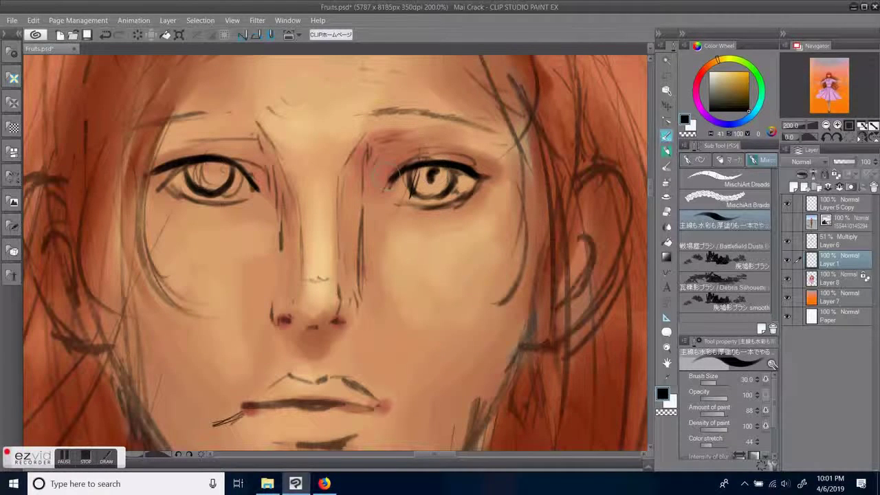
{"action": "mouse_move", "coordinate": [206, 167]}
{"action": "left_mouse_down"}
{"action": "mouse_move", "coordinate": [219, 168]}
{"action": "mouse_move", "coordinate": [189, 172]}
{"action": "mouse_move", "coordinate": [202, 165]}
{"action": "left_mouse_up"}
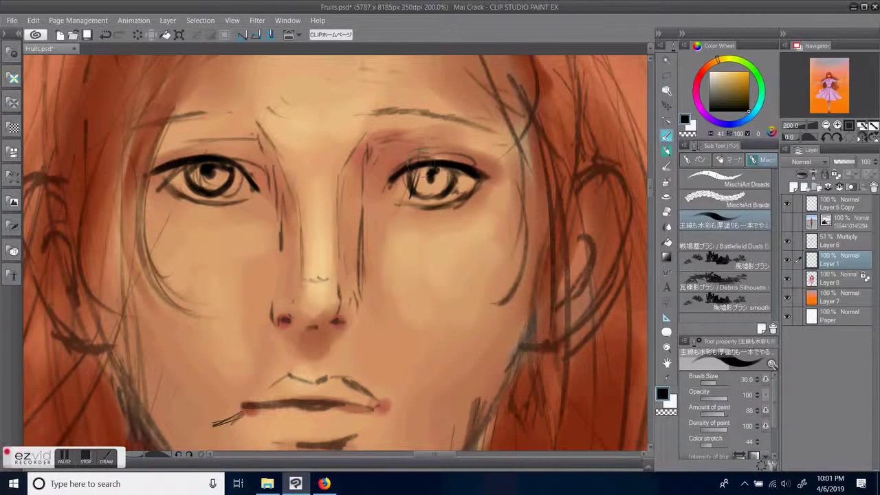
{"action": "mouse_move", "coordinate": [421, 163]}
{"action": "left_mouse_down"}
{"action": "mouse_move", "coordinate": [464, 176]}
{"action": "mouse_move", "coordinate": [484, 175]}
{"action": "left_mouse_up"}
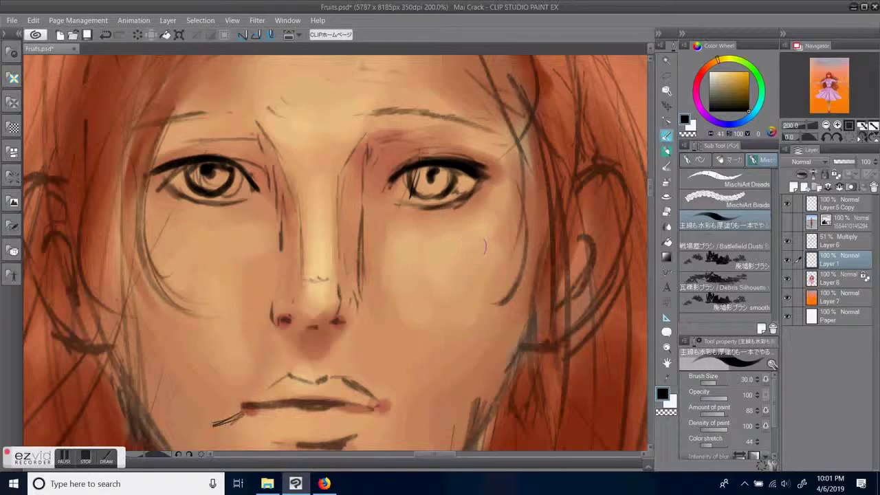
Step: Reduce the pen to size 15 and ink both nostrils in black
{"action": "key", "text": "["}
{"action": "key", "text": "["}
{"action": "key", "text": "["}
{"action": "left_click_drag", "start_coordinate": [535, 385], "coordinate": [559, 316]}
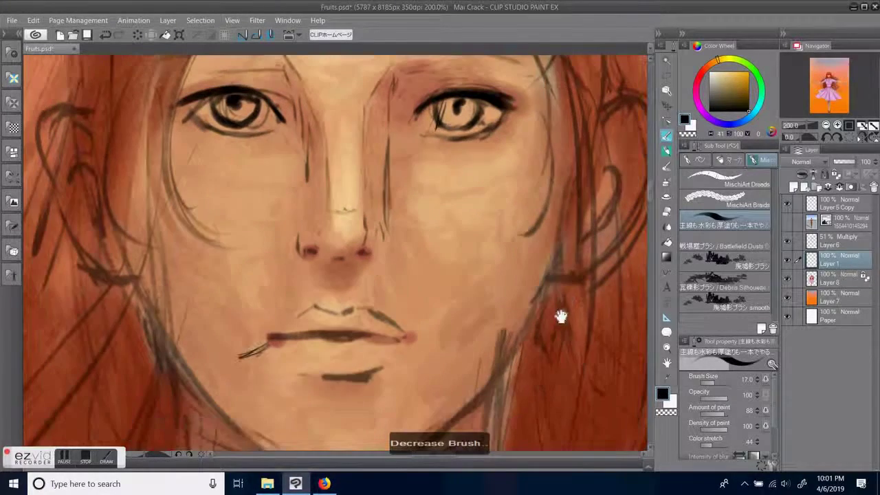
{"action": "left_click_drag", "start_coordinate": [558, 352], "coordinate": [542, 314]}
{"action": "left_click_drag", "start_coordinate": [490, 139], "coordinate": [460, 269]}
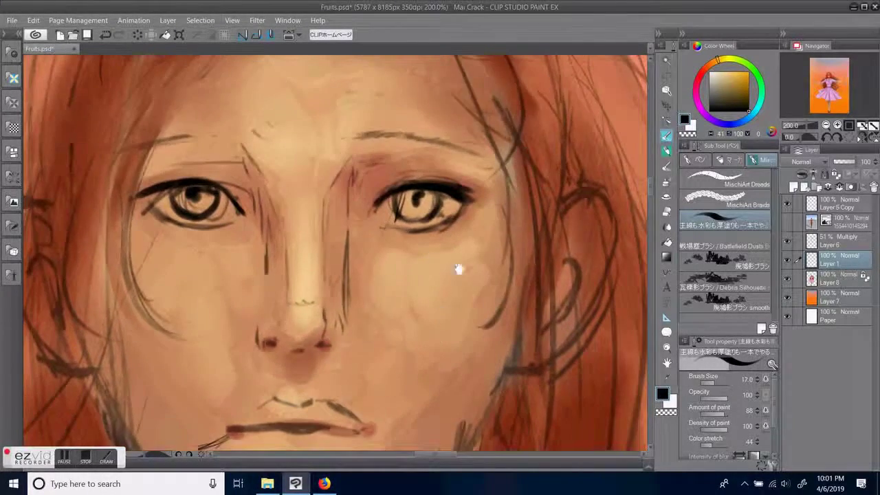
{"action": "left_click_drag", "start_coordinate": [372, 326], "coordinate": [399, 238]}
{"action": "key", "text": "bracketleft"}
{"action": "key", "text": "bracketleft"}
{"action": "key", "text": "bracketleft"}
{"action": "key", "text": "bracketleft"}
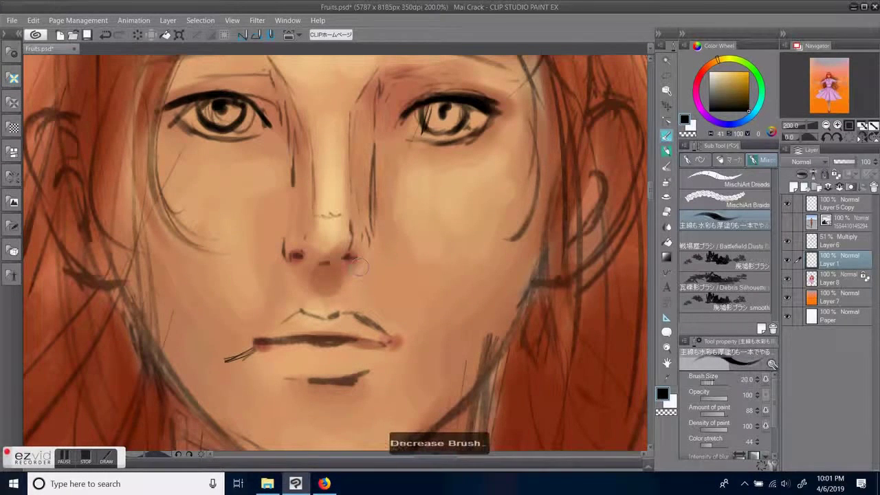
{"action": "key", "text": "bracketright"}
{"action": "key", "text": "bracketright"}
{"action": "key", "text": "bracketright"}
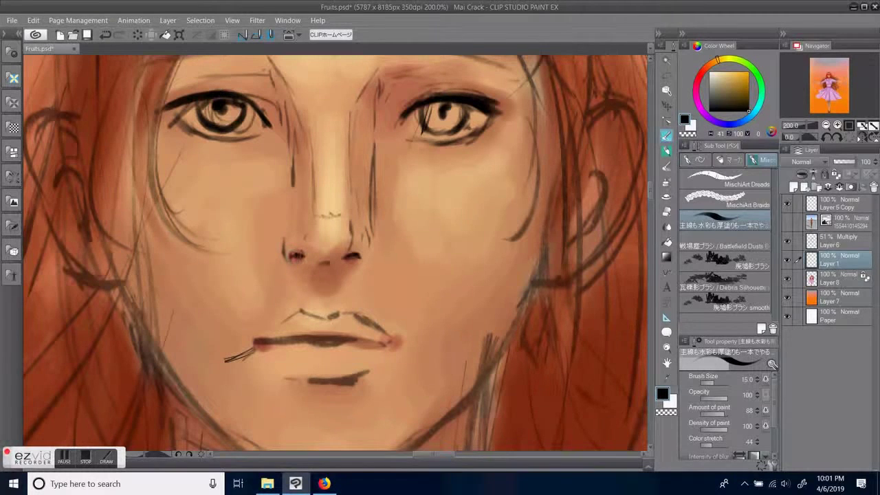
Step: Enlarge the pen to size 40 and darken the mouth opening and the lip corner on the picture's left in black
{"action": "key", "text": "bracketright"}
{"action": "key", "text": "bracketright"}
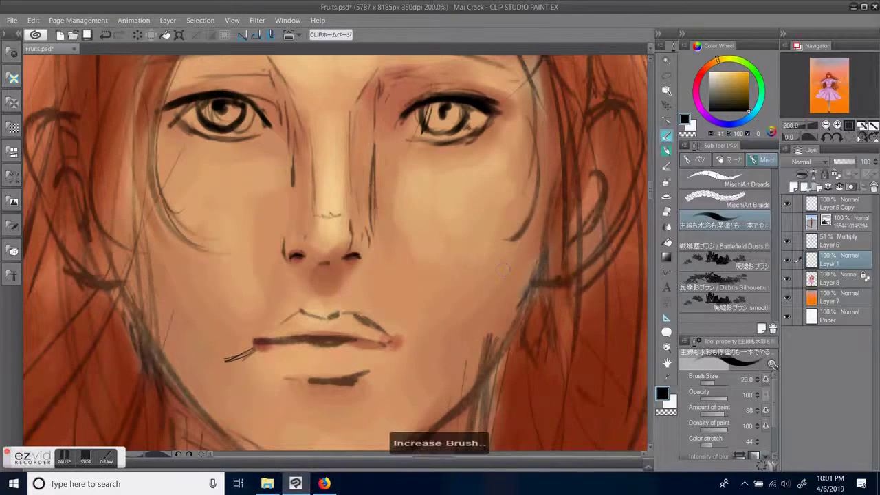
{"action": "key", "text": "bracketright"}
{"action": "key", "text": "bracketright"}
{"action": "key", "text": "bracketright"}
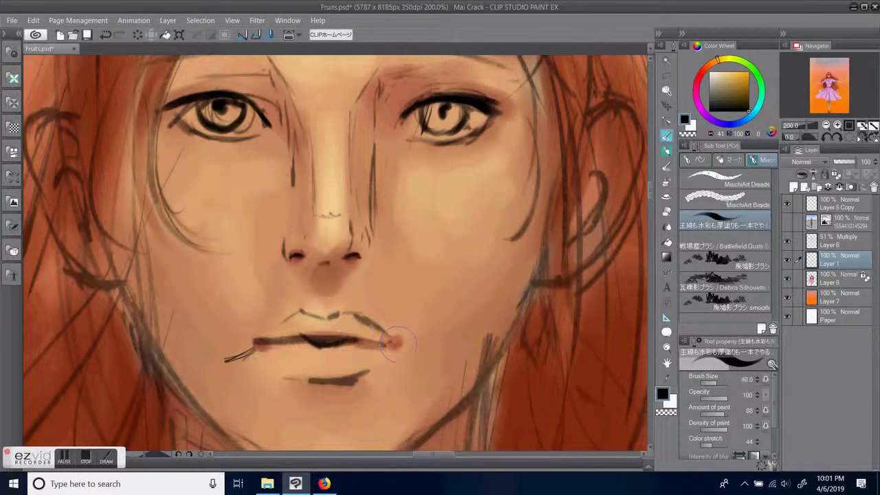
{"action": "mouse_move", "coordinate": [259, 343]}
{"action": "left_mouse_down"}
{"action": "mouse_move", "coordinate": [383, 346]}
{"action": "mouse_move", "coordinate": [280, 343]}
{"action": "left_mouse_up"}
{"action": "mouse_move", "coordinate": [333, 347]}
{"action": "left_mouse_down"}
{"action": "mouse_move", "coordinate": [323, 352]}
{"action": "mouse_move", "coordinate": [338, 344]}
{"action": "mouse_move", "coordinate": [326, 350]}
{"action": "mouse_move", "coordinate": [336, 362]}
{"action": "mouse_move", "coordinate": [348, 352]}
{"action": "left_mouse_up"}
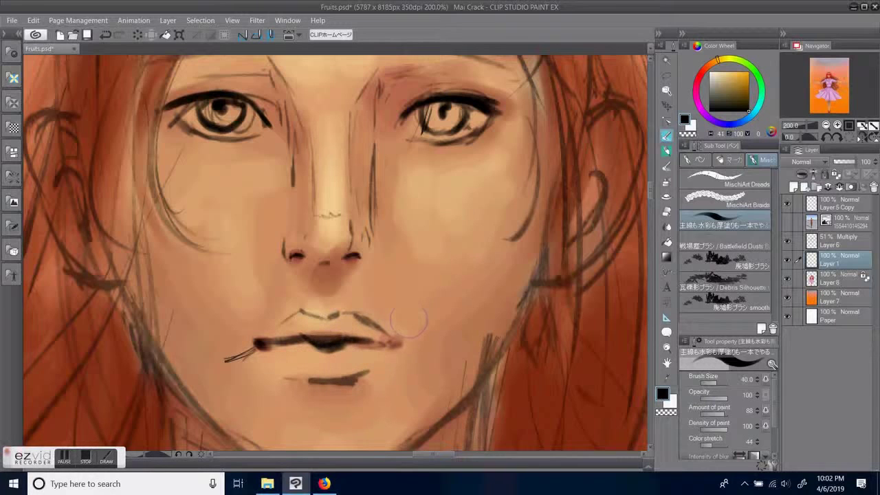
Step: Choose a dark purple (H 273, S 62, V 44) and paint the upper part of both irises
{"action": "left_click_drag", "start_coordinate": [540, 387], "coordinate": [548, 422]}
{"action": "left_click_drag", "start_coordinate": [545, 370], "coordinate": [554, 360]}
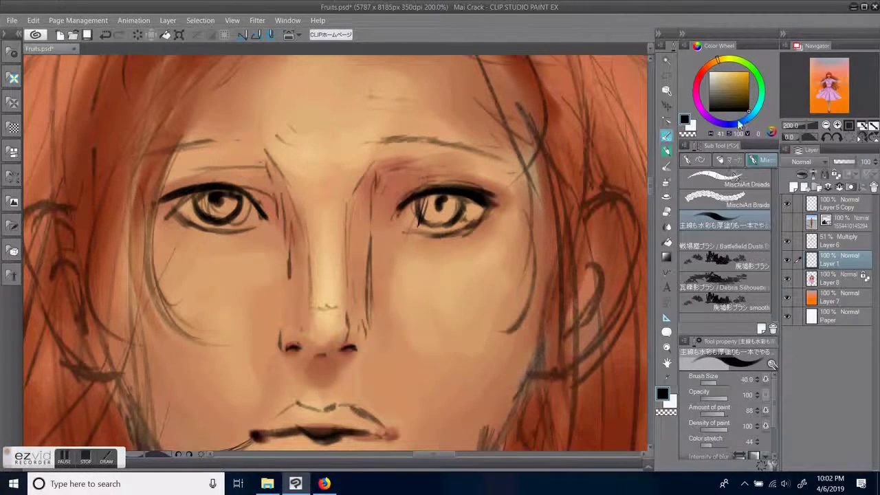
{"action": "left_click", "coordinate": [714, 124]}
{"action": "left_click", "coordinate": [720, 125]}
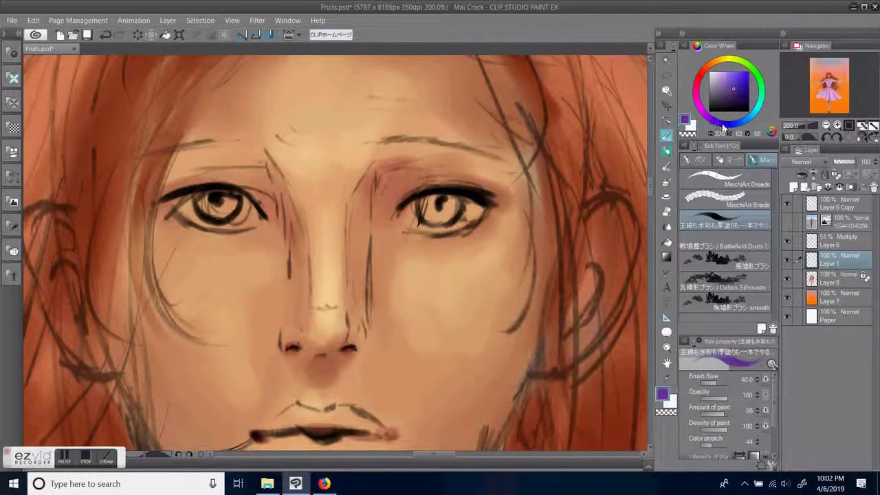
{"action": "left_click", "coordinate": [715, 120]}
{"action": "left_click", "coordinate": [734, 93]}
{"action": "mouse_move", "coordinate": [441, 200]}
{"action": "left_mouse_down"}
{"action": "mouse_move", "coordinate": [439, 207]}
{"action": "mouse_move", "coordinate": [457, 206]}
{"action": "mouse_move", "coordinate": [430, 201]}
{"action": "mouse_move", "coordinate": [443, 199]}
{"action": "left_mouse_up"}
{"action": "mouse_move", "coordinate": [212, 200]}
{"action": "left_mouse_down"}
{"action": "mouse_move", "coordinate": [230, 196]}
{"action": "mouse_move", "coordinate": [198, 198]}
{"action": "left_mouse_up"}
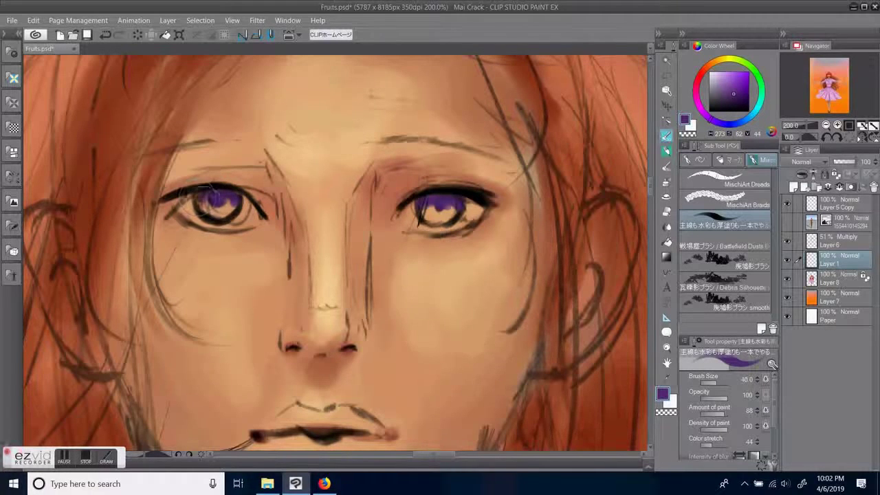
Step: Choose a saturated blue and fill the lower part of both irises
{"action": "mouse_move", "coordinate": [753, 114]}
{"action": "left_mouse_down"}
{"action": "mouse_move", "coordinate": [735, 101]}
{"action": "mouse_move", "coordinate": [747, 82]}
{"action": "left_mouse_up"}
{"action": "mouse_move", "coordinate": [416, 203]}
{"action": "left_mouse_down"}
{"action": "mouse_move", "coordinate": [447, 212]}
{"action": "mouse_move", "coordinate": [437, 216]}
{"action": "left_mouse_up"}
{"action": "left_click_drag", "start_coordinate": [206, 205], "coordinate": [261, 211]}
Step: Choose a light blue (H 200, S 60, V 92), brighten the lower irises of both eyes, and undo the last stroke
{"action": "left_click", "coordinate": [750, 118]}
{"action": "left_click", "coordinate": [732, 75]}
{"action": "mouse_move", "coordinate": [435, 207]}
{"action": "left_mouse_down"}
{"action": "mouse_move", "coordinate": [426, 210]}
{"action": "mouse_move", "coordinate": [429, 218]}
{"action": "mouse_move", "coordinate": [450, 207]}
{"action": "left_mouse_up"}
{"action": "mouse_move", "coordinate": [203, 192]}
{"action": "left_mouse_down"}
{"action": "mouse_move", "coordinate": [206, 214]}
{"action": "mouse_move", "coordinate": [221, 203]}
{"action": "mouse_move", "coordinate": [213, 196]}
{"action": "mouse_move", "coordinate": [226, 203]}
{"action": "mouse_move", "coordinate": [226, 217]}
{"action": "left_mouse_up"}
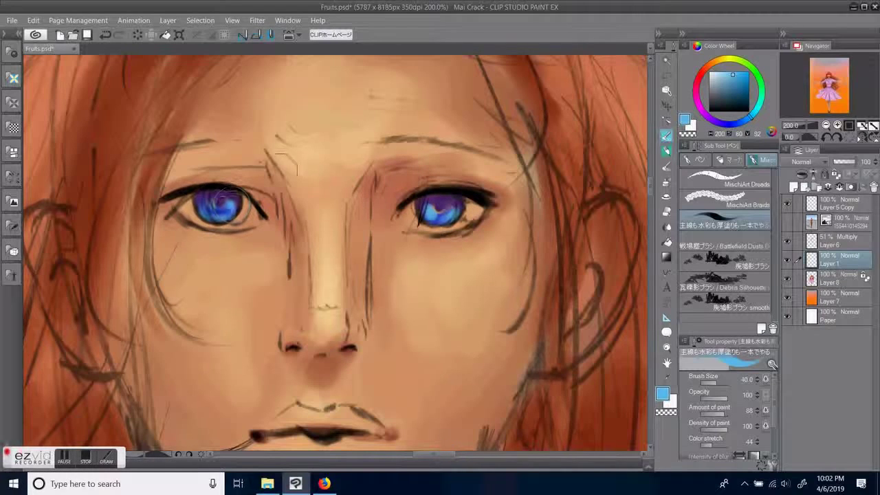
{"action": "left_click_drag", "start_coordinate": [457, 203], "coordinate": [443, 195]}
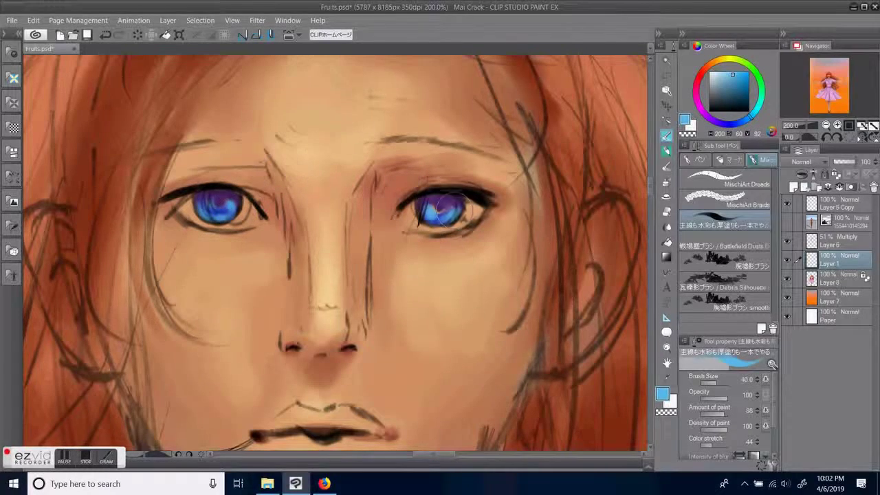
{"action": "key", "text": "ctrl+z"}
Step: Deepen the pupils and upper irises of both eyes with dark purple, ending on a near-black purple (H 276, S 72, V 21)
{"action": "left_click", "coordinate": [708, 114]}
{"action": "left_click", "coordinate": [735, 92]}
{"action": "mouse_move", "coordinate": [445, 207]}
{"action": "left_mouse_down"}
{"action": "mouse_move", "coordinate": [436, 202]}
{"action": "mouse_move", "coordinate": [467, 191]}
{"action": "left_mouse_up"}
{"action": "left_click", "coordinate": [738, 102]}
{"action": "mouse_move", "coordinate": [219, 198]}
{"action": "left_mouse_down"}
{"action": "mouse_move", "coordinate": [231, 194]}
{"action": "mouse_move", "coordinate": [208, 199]}
{"action": "mouse_move", "coordinate": [235, 195]}
{"action": "left_mouse_up"}
Step: Choose a pale orange (H 36, S 55, V 100) and dab catchlights on the upper irises of both eyes
{"action": "left_click_drag", "start_coordinate": [509, 382], "coordinate": [496, 341]}
{"action": "left_click", "coordinate": [751, 115]}
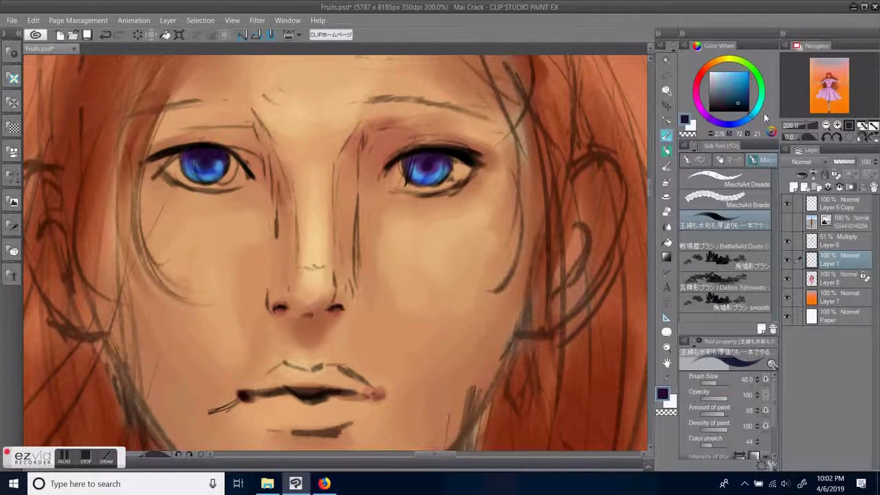
{"action": "left_click", "coordinate": [715, 61]}
{"action": "left_click", "coordinate": [736, 80]}
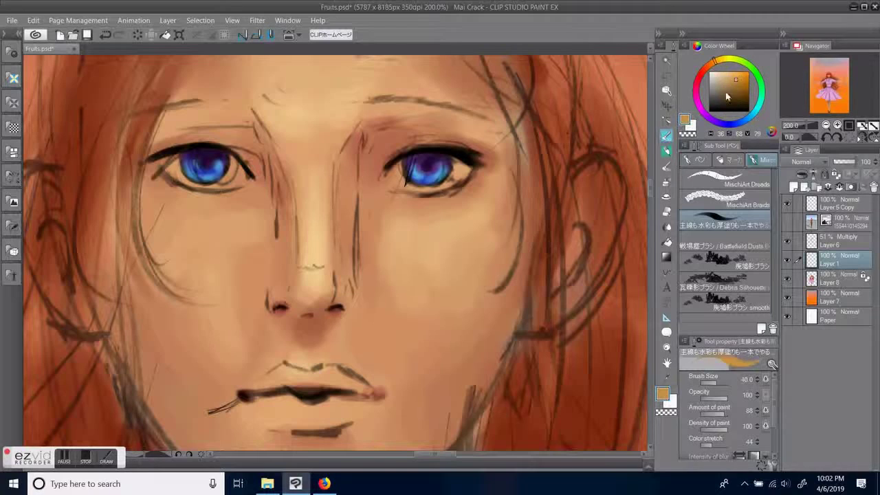
{"action": "left_click", "coordinate": [730, 71]}
{"action": "left_click", "coordinate": [435, 159]}
{"action": "mouse_move", "coordinate": [412, 176]}
{"action": "left_mouse_down"}
{"action": "mouse_move", "coordinate": [410, 184]}
{"action": "mouse_move", "coordinate": [460, 148]}
{"action": "mouse_move", "coordinate": [449, 148]}
{"action": "left_mouse_up"}
{"action": "left_click", "coordinate": [436, 159]}
{"action": "left_click", "coordinate": [215, 157]}
{"action": "left_click", "coordinate": [206, 152]}
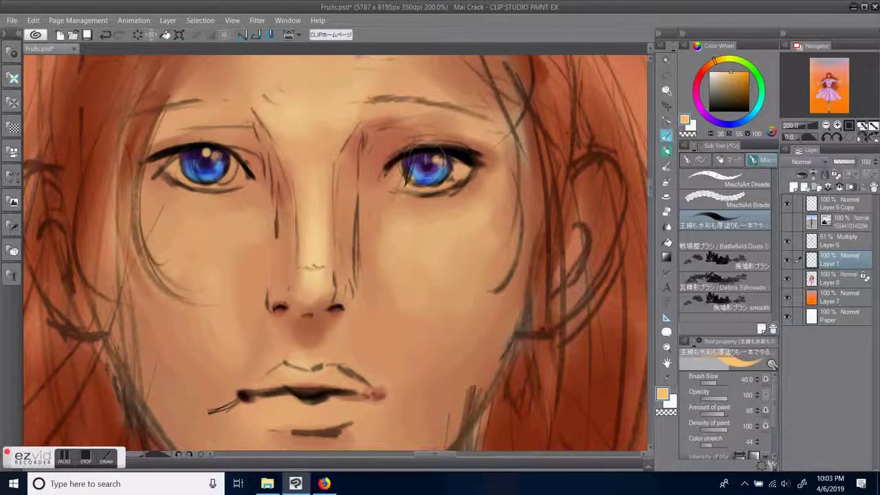
Step: Add a second pale orange catchlight to the left-hand iris and darken the lash lines and outlines of both eyes with black
{"action": "left_click_drag", "start_coordinate": [182, 175], "coordinate": [191, 172]}
{"action": "left_click_drag", "start_coordinate": [481, 341], "coordinate": [457, 349]}
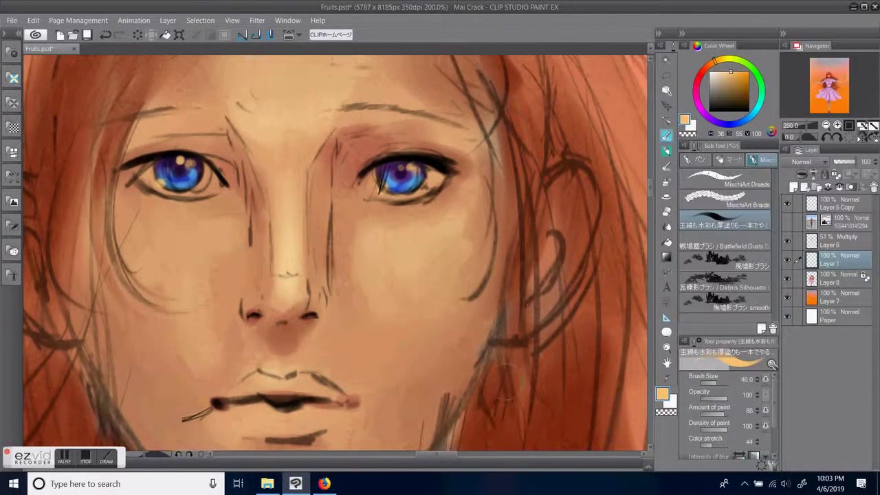
{"action": "left_click", "coordinate": [749, 111]}
{"action": "left_click_drag", "start_coordinate": [439, 164], "coordinate": [447, 184]}
{"action": "left_click_drag", "start_coordinate": [155, 157], "coordinate": [128, 172]}
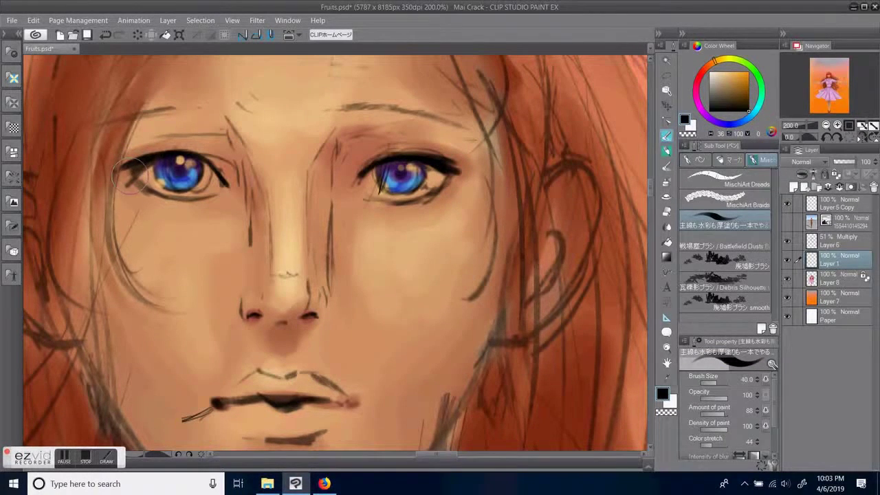
{"action": "mouse_move", "coordinate": [418, 160]}
{"action": "left_mouse_down"}
{"action": "mouse_move", "coordinate": [385, 162]}
{"action": "mouse_move", "coordinate": [400, 156]}
{"action": "left_mouse_up"}
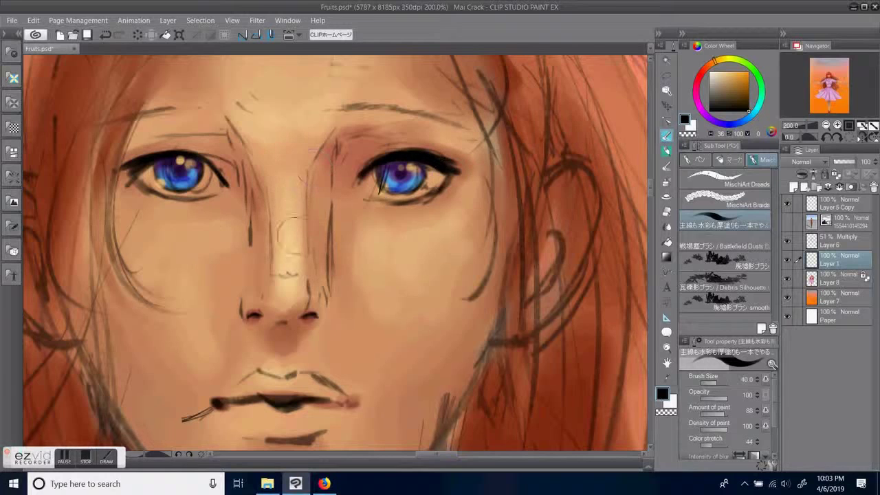
{"action": "left_click_drag", "start_coordinate": [140, 174], "coordinate": [170, 198]}
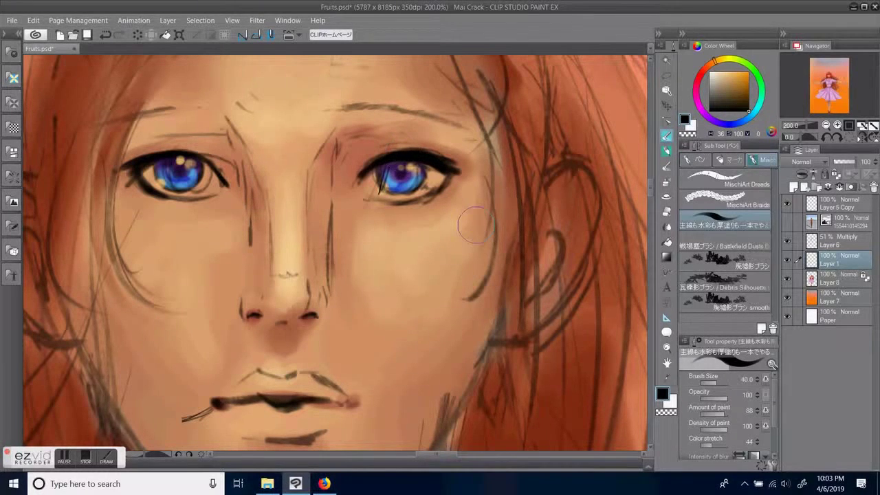
Step: Rework the pupil and catchlight of the right-hand eye with dark purple and tan tones sampled from the painting
{"action": "left_click", "coordinate": [399, 164], "text": "alt"}
{"action": "mouse_move", "coordinate": [400, 163]}
{"action": "left_mouse_down"}
{"action": "mouse_move", "coordinate": [422, 167]}
{"action": "mouse_move", "coordinate": [400, 175]}
{"action": "mouse_move", "coordinate": [407, 170]}
{"action": "left_mouse_up"}
{"action": "left_click", "coordinate": [418, 163], "text": "alt"}
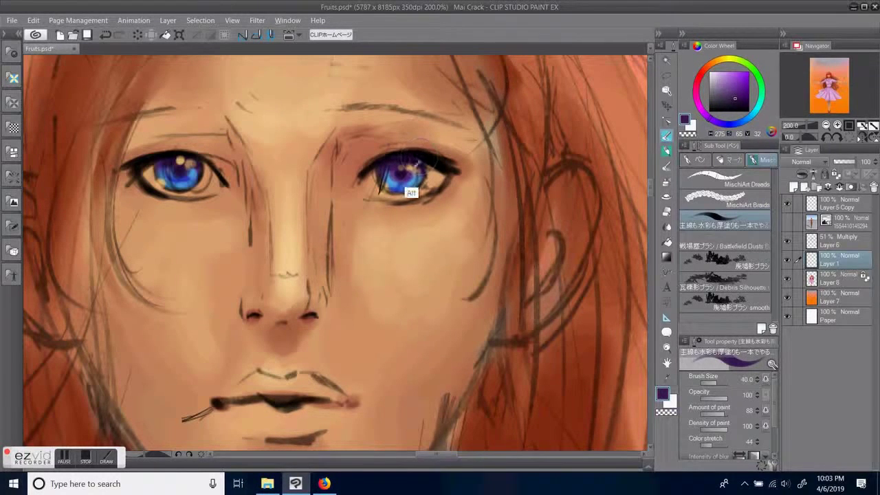
{"action": "left_click", "coordinate": [409, 192], "text": "alt"}
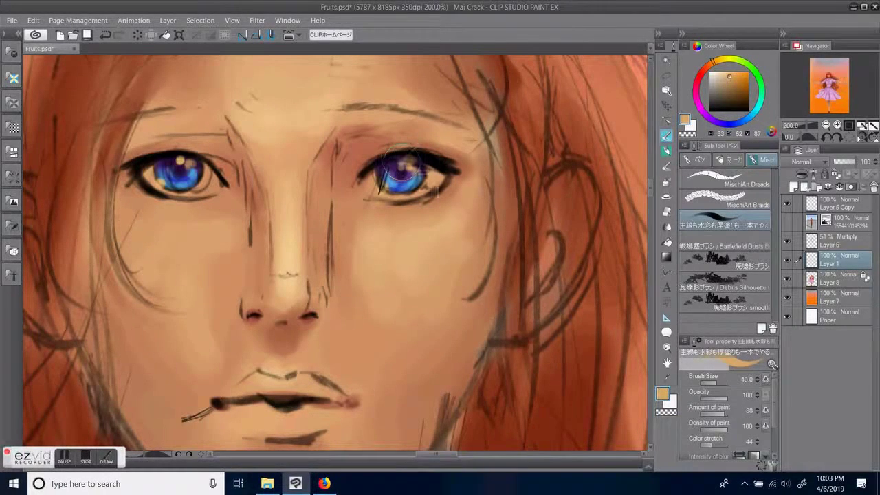
{"action": "left_click", "coordinate": [398, 186], "text": "alt"}
{"action": "mouse_move", "coordinate": [402, 172]}
{"action": "left_mouse_down"}
{"action": "mouse_move", "coordinate": [410, 164]}
{"action": "mouse_move", "coordinate": [395, 166]}
{"action": "left_mouse_up"}
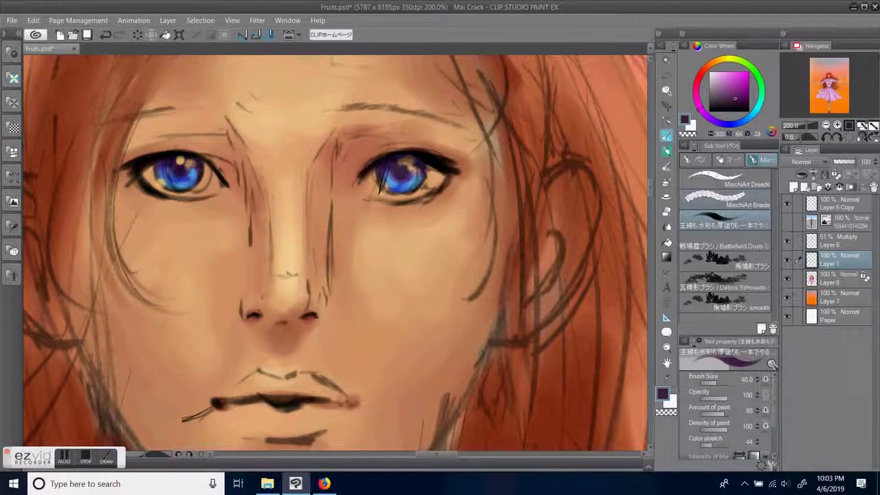
Step: Examine the painted eyes on the full figure and on the head, and set the brush size to 50
{"action": "mouse_move", "coordinate": [455, 379]}
{"action": "left_mouse_down"}
{"action": "mouse_move", "coordinate": [480, 341]}
{"action": "mouse_move", "coordinate": [462, 355]}
{"action": "left_mouse_up"}
{"action": "left_click", "coordinate": [872, 126]}
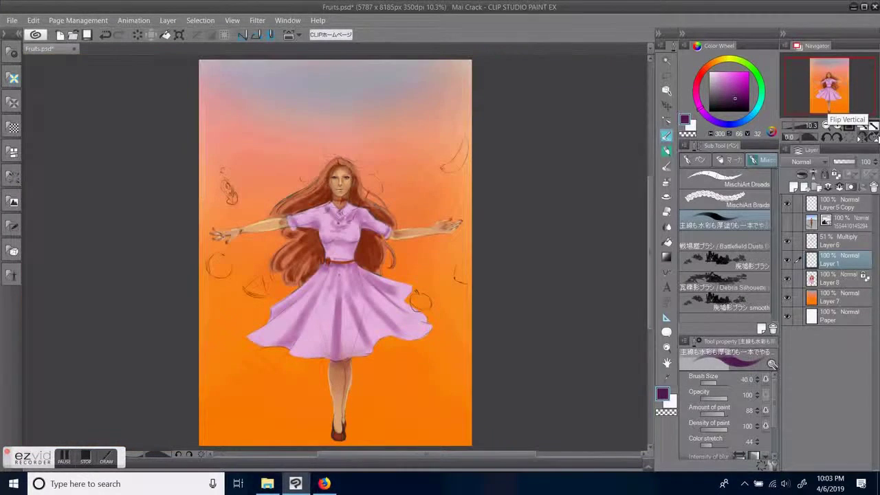
{"action": "key", "text": "]"}
{"action": "key", "text": "]"}
{"action": "key", "text": "["}
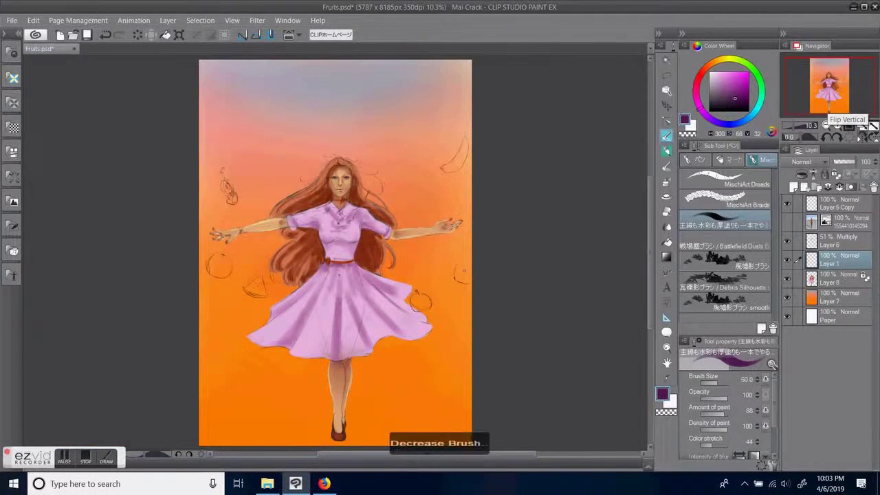
{"action": "key", "text": "ctrl+plus"}
{"action": "key", "text": "ctrl+plus"}
{"action": "key", "text": "ctrl+plus"}
{"action": "key", "text": "ctrl+plus"}
{"action": "key", "text": "ctrl+plus"}
{"action": "mouse_move", "coordinate": [822, 88]}
{"action": "left_mouse_down"}
{"action": "mouse_move", "coordinate": [838, 85]}
{"action": "mouse_move", "coordinate": [834, 79]}
{"action": "left_mouse_up"}
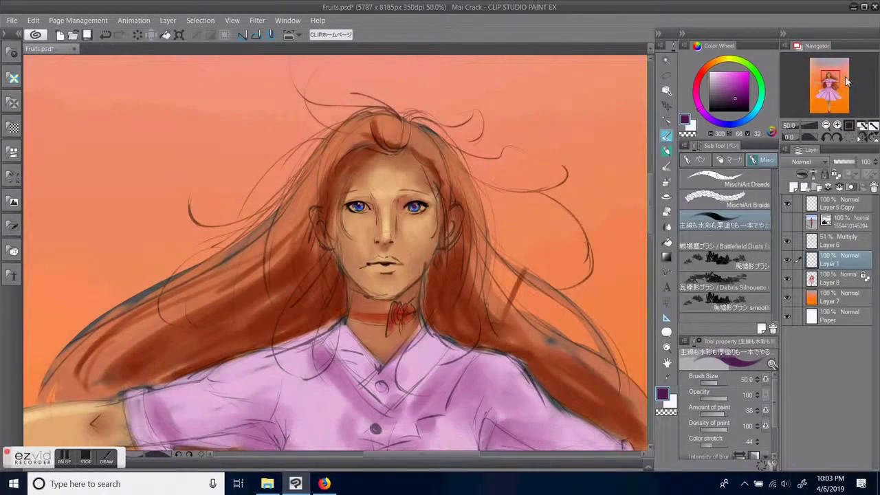
Step: Make Layer 8 the active layer and switch to the soft airbrush (柔らか) for work on the face
{"action": "left_click", "coordinate": [828, 285]}
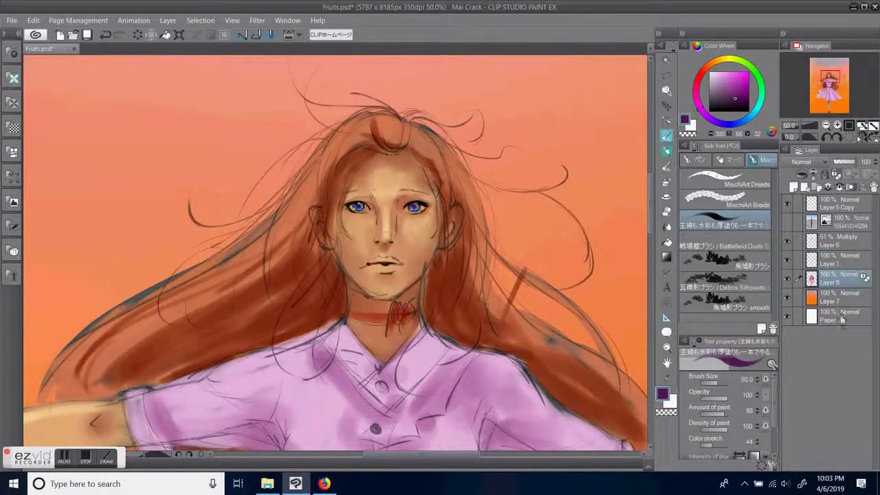
{"action": "key", "text": "ctrl+plus"}
{"action": "key", "text": "ctrl+plus"}
{"action": "key", "text": "ctrl+plus"}
{"action": "key", "text": "ctrl+plus"}
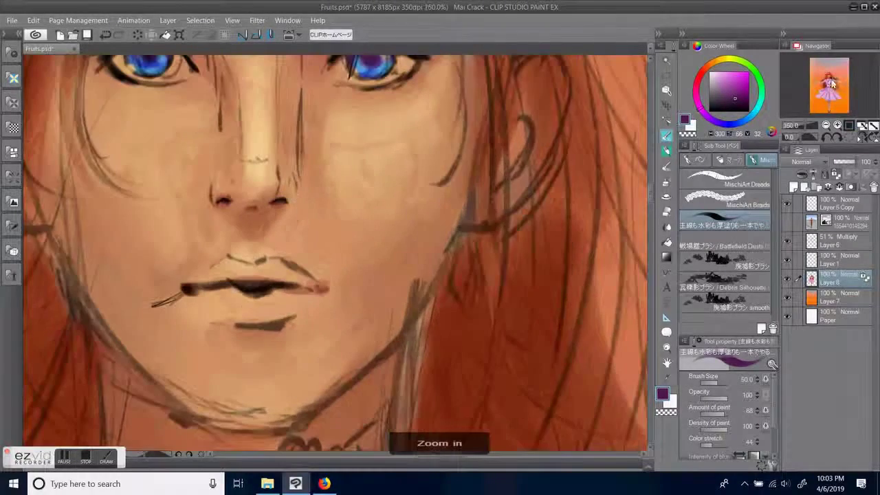
{"action": "left_click_drag", "start_coordinate": [399, 156], "coordinate": [491, 304]}
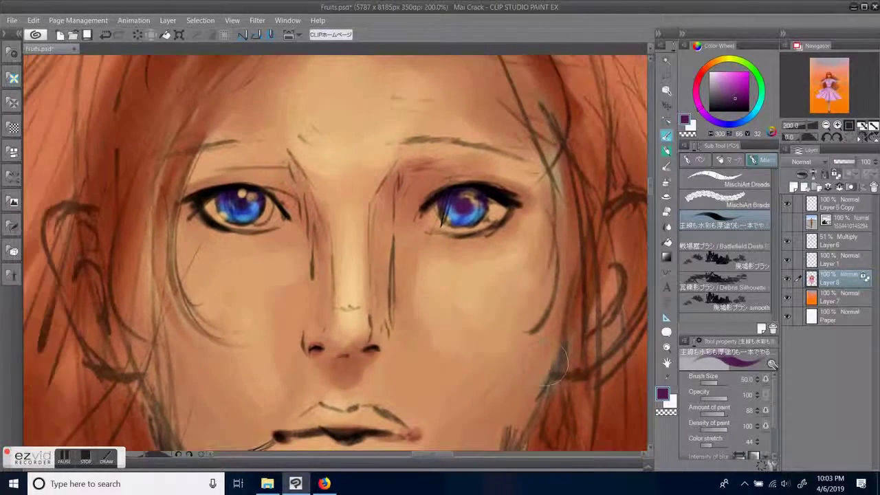
{"action": "left_click", "coordinate": [666, 181]}
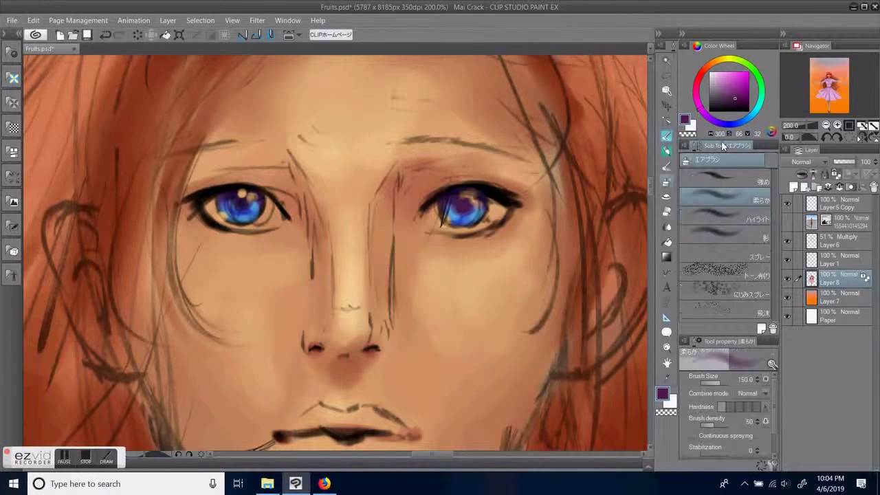
{"action": "left_click", "coordinate": [719, 77]}
{"action": "left_click", "coordinate": [716, 61]}
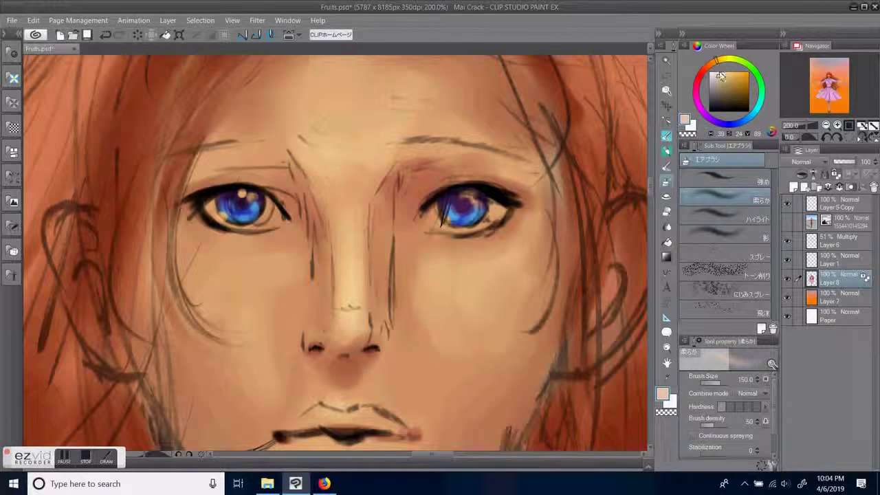
{"action": "left_click", "coordinate": [724, 75]}
{"action": "left_click", "coordinate": [459, 220], "text": "alt"}
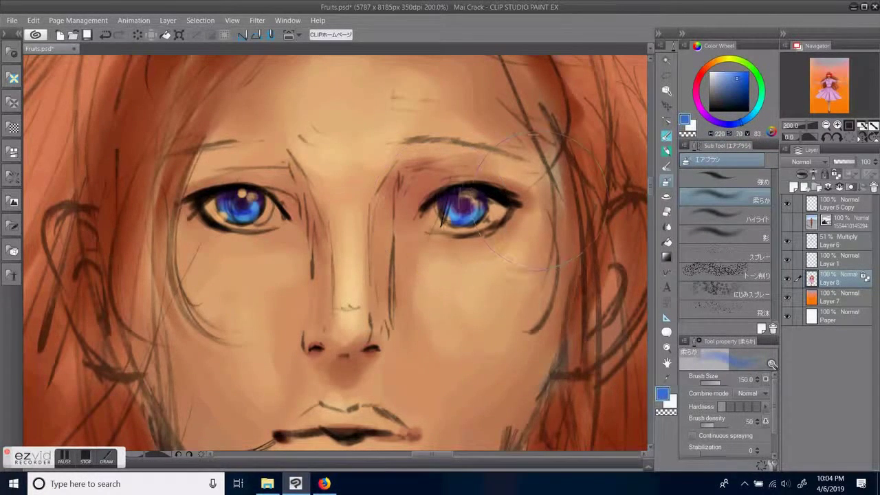
{"action": "key", "text": "ctrl+minus"}
{"action": "scroll", "coordinate": [498, 240], "scroll_direction": "down", "scroll_amount": 1}
{"action": "scroll", "coordinate": [501, 249], "scroll_direction": "up", "scroll_amount": 2}
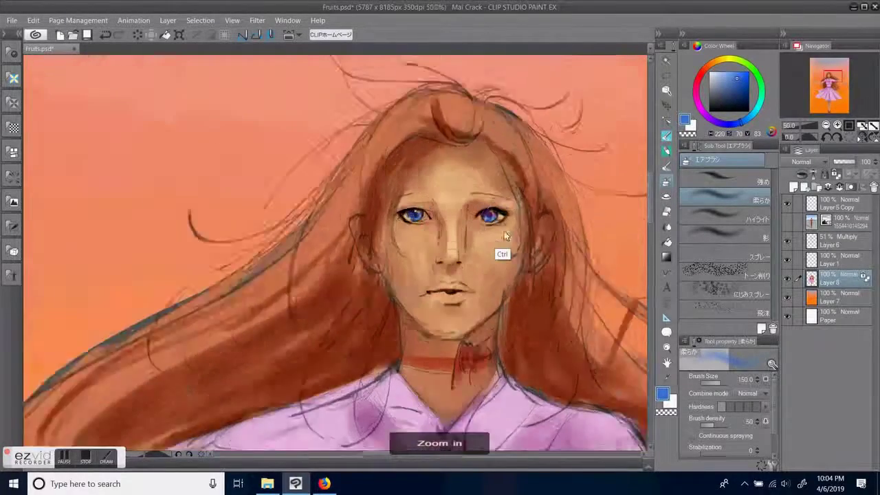
Step: Reduce the airbrush to size 50 and lighten the whites of the right-hand eye with pale orange (H 38, S 55, V 100)
{"action": "key", "text": "["}
{"action": "key", "text": "["}
{"action": "key", "text": "["}
{"action": "key", "text": "["}
{"action": "key", "text": "["}
{"action": "key", "text": "["}
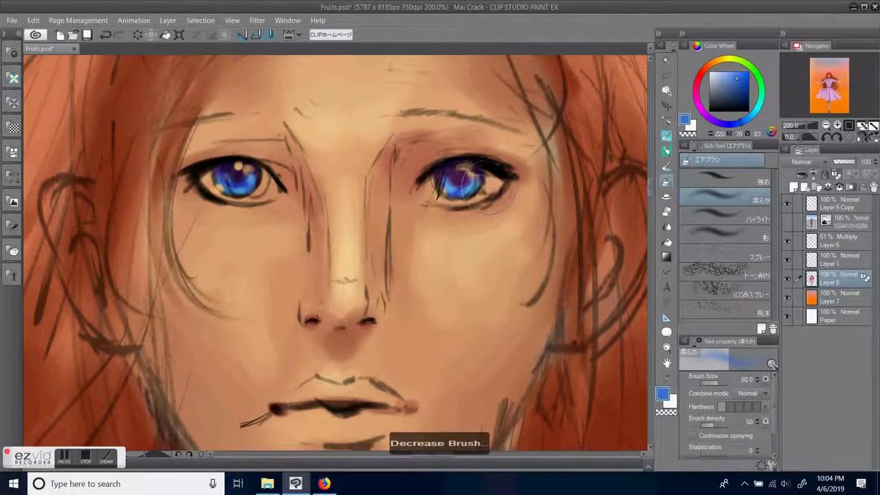
{"action": "left_click_drag", "start_coordinate": [487, 198], "coordinate": [500, 188]}
{"action": "left_click", "coordinate": [716, 62]}
{"action": "left_click", "coordinate": [727, 73]}
{"action": "left_click", "coordinate": [731, 71]}
{"action": "left_click_drag", "start_coordinate": [480, 194], "coordinate": [493, 188]}
{"action": "left_click_drag", "start_coordinate": [434, 195], "coordinate": [438, 191]}
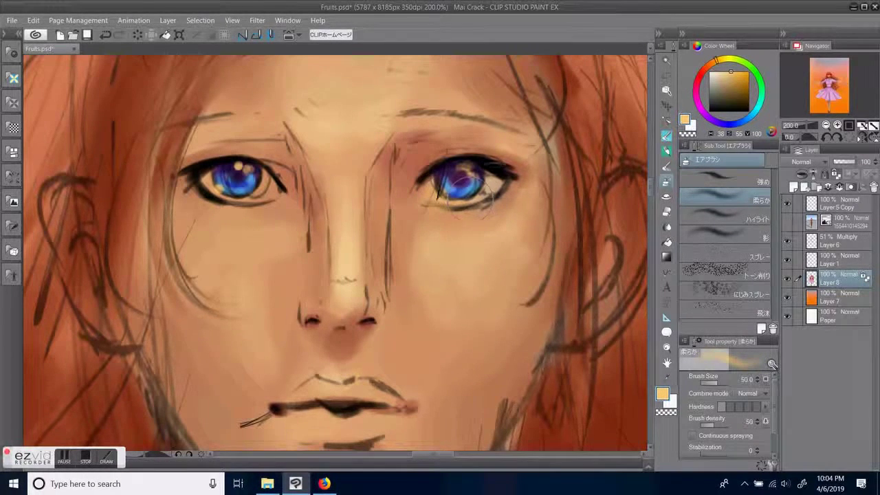
Step: Reduce the airbrush to size 20 and lighten the whites of the left-hand eye with the same pale orange
{"action": "key", "text": "bracketleft"}
{"action": "key", "text": "bracketleft"}
{"action": "key", "text": "bracketleft"}
{"action": "left_click_drag", "start_coordinate": [218, 193], "coordinate": [207, 176]}
{"action": "left_click_drag", "start_coordinate": [267, 187], "coordinate": [246, 201]}
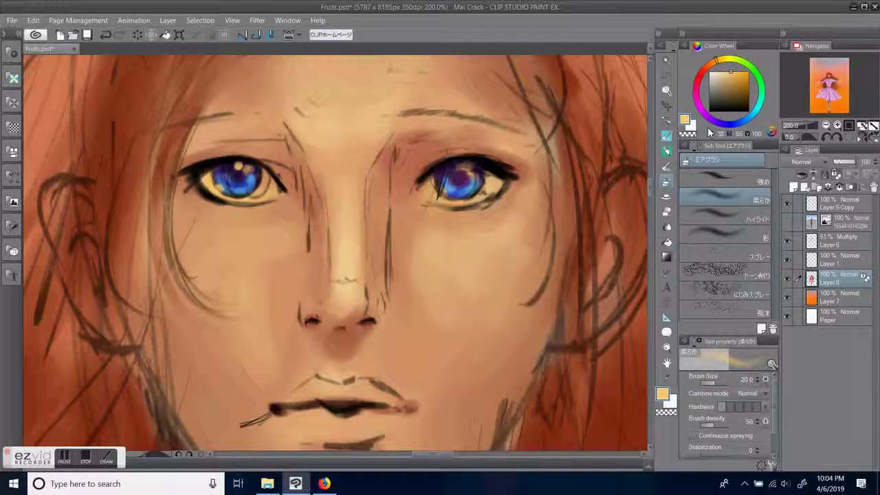
Step: Choose a soft blue (H 205, S 47, V 79) and tint the corners of the whites in both eyes
{"action": "left_click", "coordinate": [751, 121]}
{"action": "left_click", "coordinate": [730, 79]}
{"action": "left_click", "coordinate": [727, 80]}
{"action": "left_click_drag", "start_coordinate": [439, 176], "coordinate": [428, 185]}
{"action": "mouse_move", "coordinate": [491, 171]}
{"action": "left_mouse_down"}
{"action": "mouse_move", "coordinate": [503, 183]}
{"action": "mouse_move", "coordinate": [493, 187]}
{"action": "left_mouse_up"}
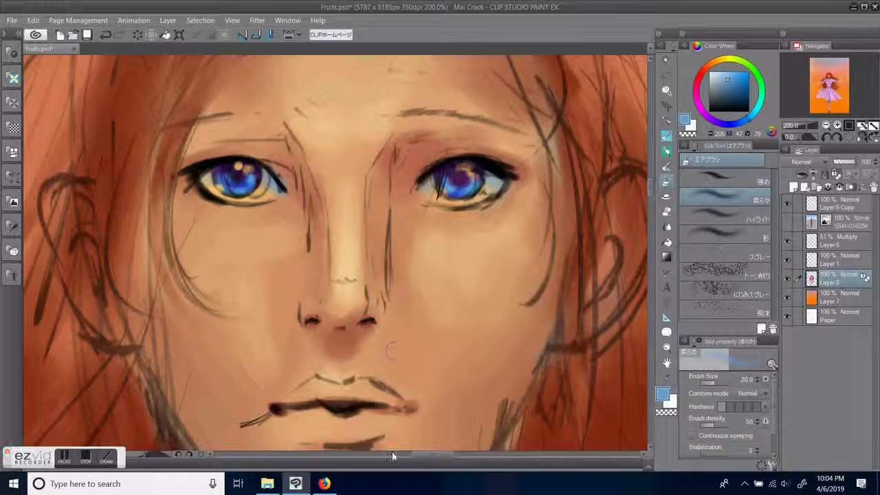
{"action": "key", "text": "ctrl+minus"}
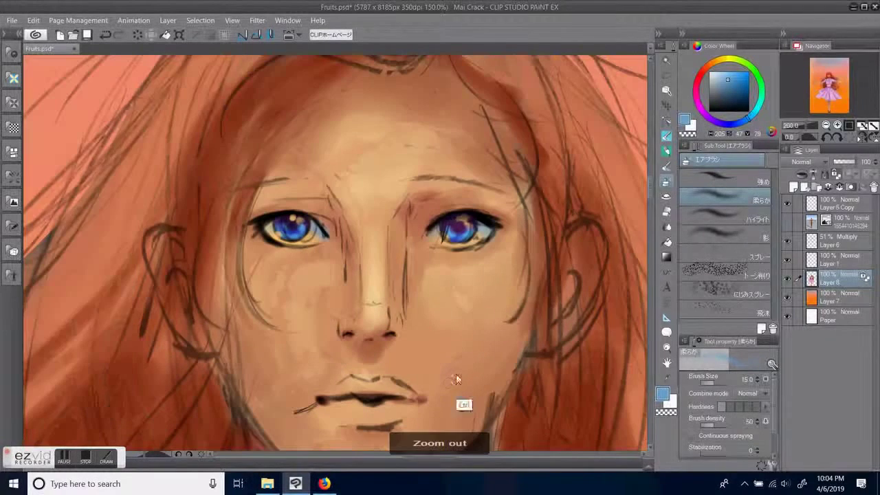
{"action": "key", "text": "ctrl+plus"}
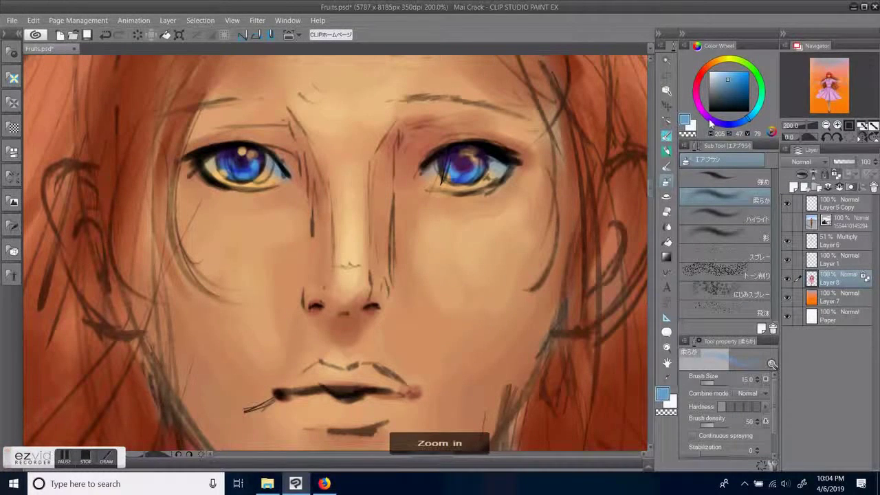
Step: Choose a light pink (H 335, S 33, V 93) and airbrush the upper and lower lips at brush size 50
{"action": "left_click", "coordinate": [710, 123]}
{"action": "left_click_drag", "start_coordinate": [723, 83], "coordinate": [719, 75]}
{"action": "left_click", "coordinate": [695, 94]}
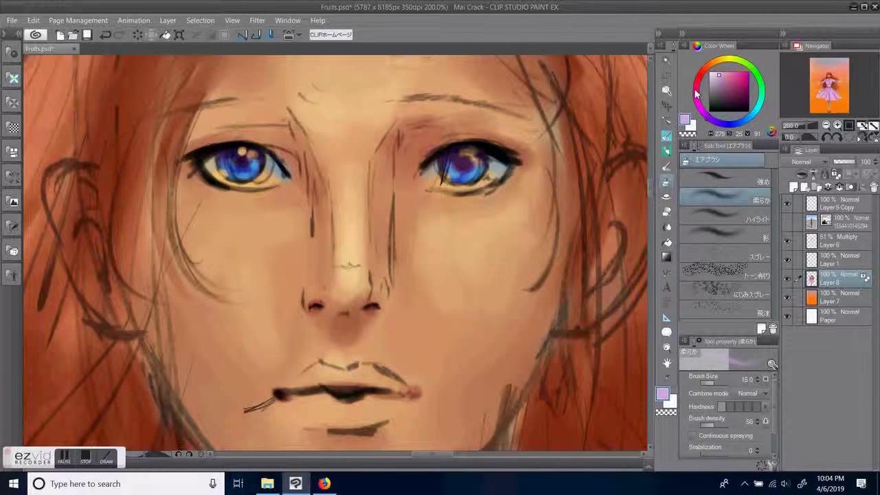
{"action": "left_click", "coordinate": [721, 73]}
{"action": "left_click_drag", "start_coordinate": [477, 300], "coordinate": [508, 178]}
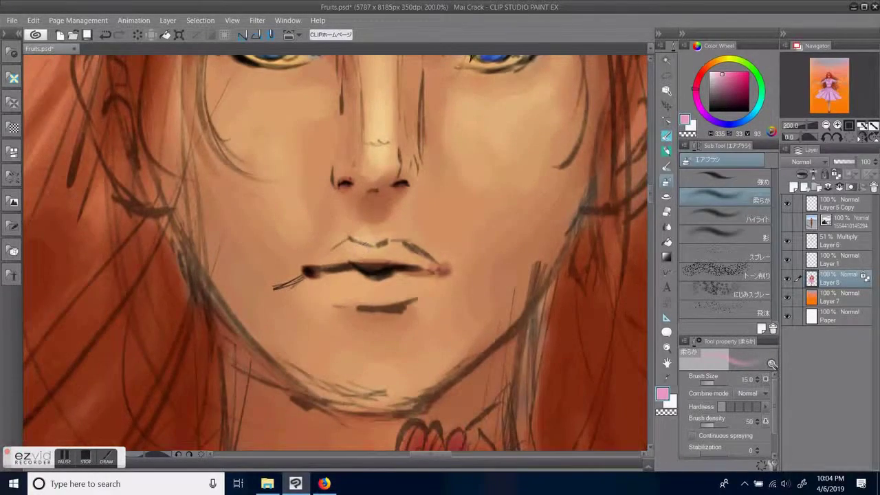
{"action": "scroll", "coordinate": [356, 246], "scroll_direction": "up", "scroll_amount": 2}
{"action": "scroll", "coordinate": [440, 250], "scroll_direction": "down", "scroll_amount": 2}
{"action": "key", "text": "ctrl+minus"}
{"action": "key", "text": "bracketright"}
{"action": "key", "text": "bracketright"}
{"action": "key", "text": "bracketright"}
{"action": "key", "text": "bracketright"}
{"action": "key", "text": "bracketright"}
{"action": "mouse_move", "coordinate": [457, 290]}
{"action": "left_mouse_down"}
{"action": "mouse_move", "coordinate": [385, 334]}
{"action": "mouse_move", "coordinate": [290, 246]}
{"action": "mouse_move", "coordinate": [319, 246]}
{"action": "mouse_move", "coordinate": [313, 256]}
{"action": "mouse_move", "coordinate": [296, 239]}
{"action": "mouse_move", "coordinate": [340, 254]}
{"action": "mouse_move", "coordinate": [337, 272]}
{"action": "mouse_move", "coordinate": [292, 274]}
{"action": "left_mouse_up"}
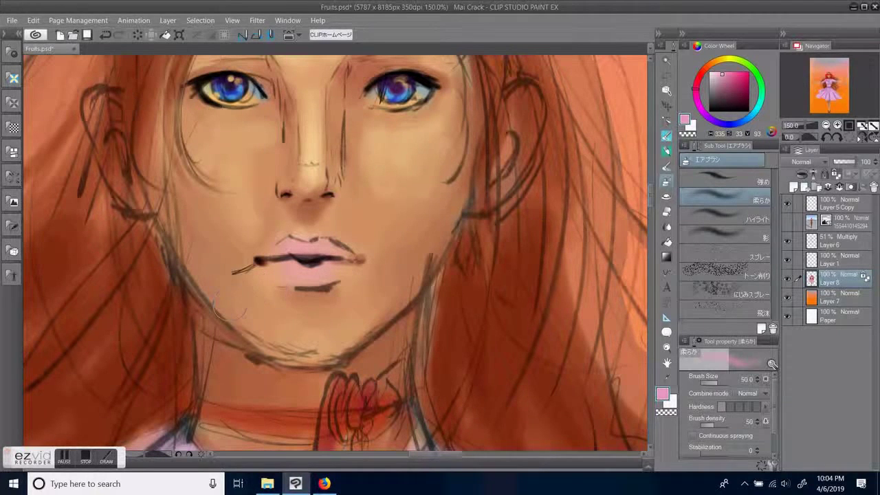
Step: Shade the lips with dark plum (H 335, S 57, V 49) and reduce the airbrush to size 25
{"action": "left_click", "coordinate": [739, 106]}
{"action": "left_click", "coordinate": [732, 91]}
{"action": "mouse_move", "coordinate": [299, 255]}
{"action": "left_mouse_down"}
{"action": "mouse_move", "coordinate": [318, 258]}
{"action": "mouse_move", "coordinate": [301, 262]}
{"action": "mouse_move", "coordinate": [321, 267]}
{"action": "mouse_move", "coordinate": [333, 263]}
{"action": "mouse_move", "coordinate": [299, 256]}
{"action": "mouse_move", "coordinate": [340, 255]}
{"action": "left_mouse_up"}
{"action": "key", "text": "bracketleft"}
{"action": "key", "text": "bracketleft"}
{"action": "key", "text": "bracketleft"}
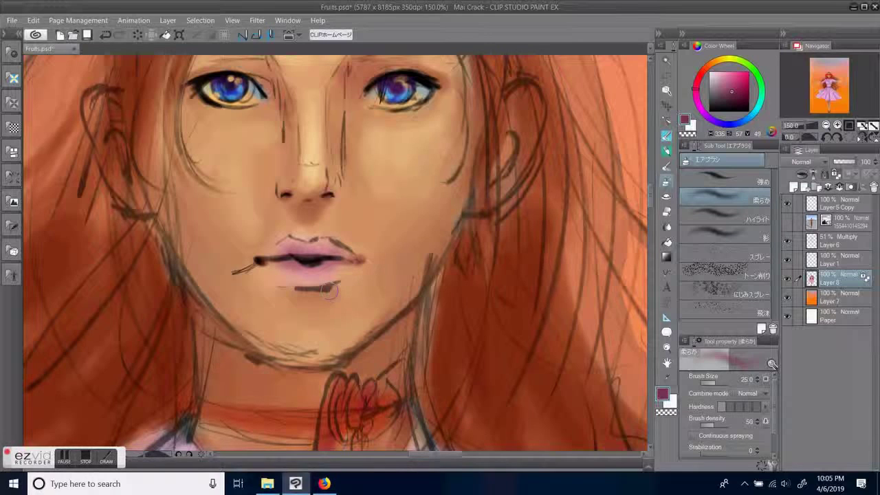
Step: Choose a strong red (H 355, S 76, V 69) and warm up the upper and lower lips
{"action": "mouse_move", "coordinate": [695, 87]}
{"action": "left_mouse_down"}
{"action": "mouse_move", "coordinate": [697, 77]}
{"action": "mouse_move", "coordinate": [739, 84]}
{"action": "left_mouse_up"}
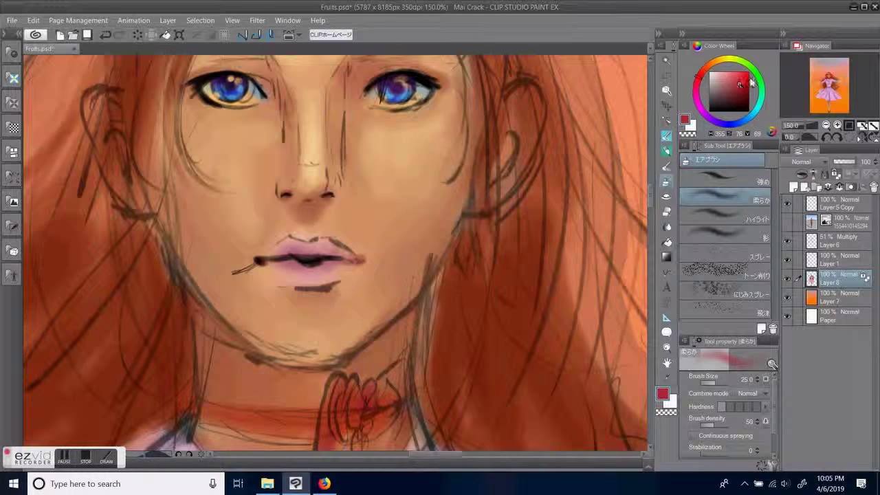
{"action": "left_click_drag", "start_coordinate": [311, 237], "coordinate": [339, 256]}
{"action": "left_click_drag", "start_coordinate": [270, 255], "coordinate": [293, 244]}
{"action": "mouse_move", "coordinate": [324, 273]}
{"action": "left_mouse_down"}
{"action": "mouse_move", "coordinate": [267, 270]}
{"action": "mouse_move", "coordinate": [306, 280]}
{"action": "left_mouse_up"}
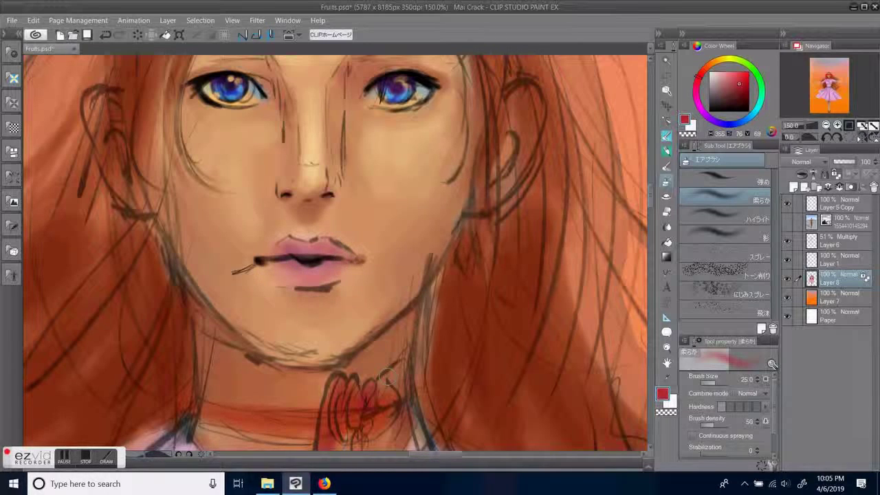
Step: Try painting both eyebrows with a reddish brown sampled from the hair (H 13, S 87, V 50), using the size 50 watercolour brush
{"action": "scroll", "coordinate": [387, 375], "scroll_direction": "down", "scroll_amount": 3}
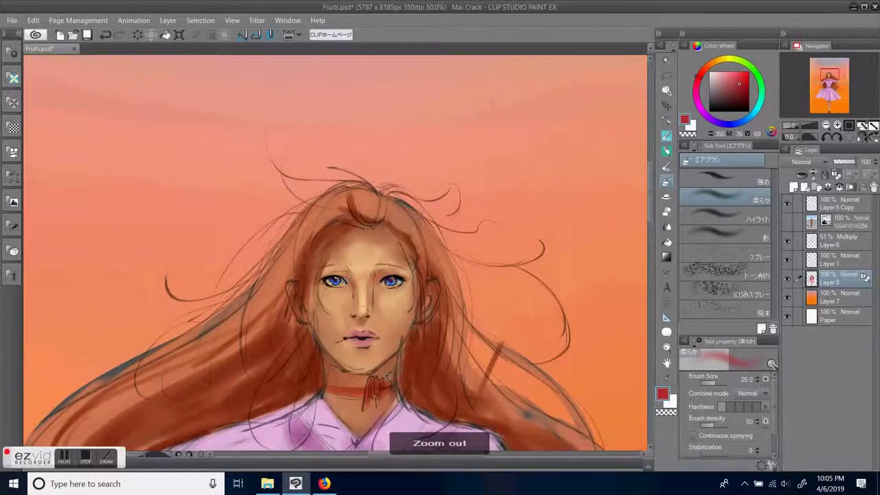
{"action": "scroll", "coordinate": [387, 375], "scroll_direction": "up", "scroll_amount": 1}
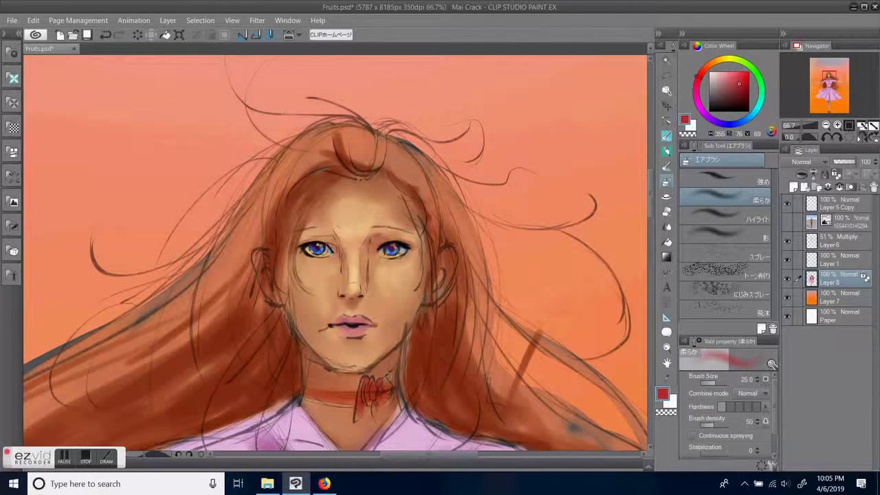
{"action": "left_click", "coordinate": [446, 342], "text": "alt"}
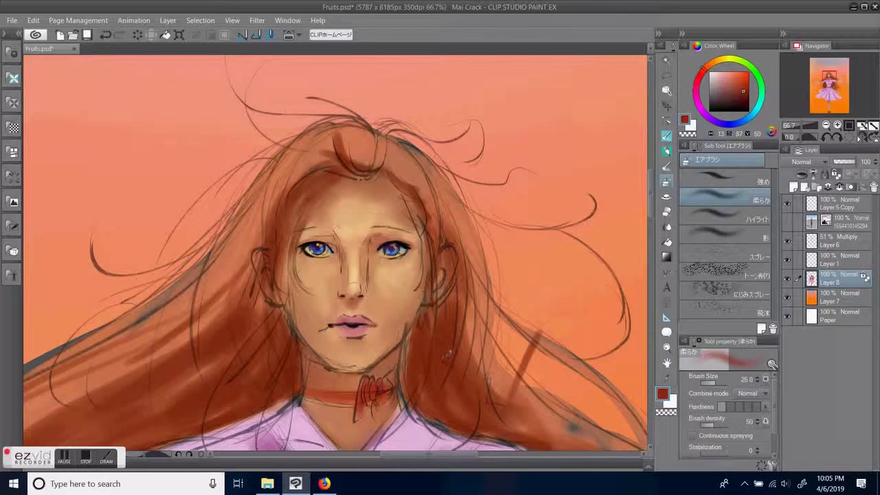
{"action": "mouse_move", "coordinate": [406, 237]}
{"action": "left_mouse_down"}
{"action": "mouse_move", "coordinate": [372, 224]}
{"action": "mouse_move", "coordinate": [412, 232]}
{"action": "left_mouse_up"}
{"action": "key", "text": "p"}
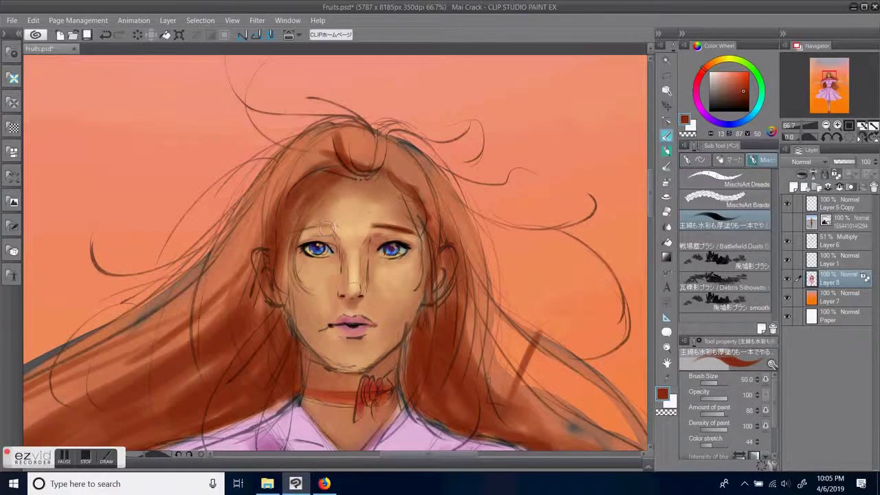
{"action": "mouse_move", "coordinate": [324, 224]}
{"action": "left_mouse_down"}
{"action": "mouse_move", "coordinate": [308, 226]}
{"action": "mouse_move", "coordinate": [331, 225]}
{"action": "left_mouse_up"}
{"action": "left_click", "coordinate": [873, 126]}
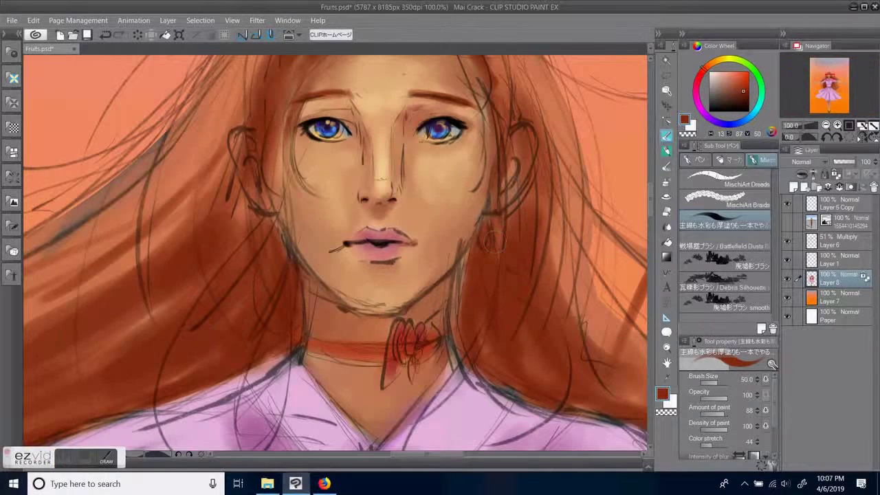
Step: Undo the reddish-brown strokes on both eyebrows
{"action": "key", "text": "ctrl+z"}
{"action": "key", "text": "ctrl+z"}
{"action": "key", "text": "ctrl+z"}
{"action": "key", "text": "ctrl+z"}
{"action": "key", "text": "ctrl+z"}
{"action": "key", "text": "ctrl+z"}
{"action": "key", "text": "ctrl+z"}
{"action": "key", "text": "ctrl+z"}
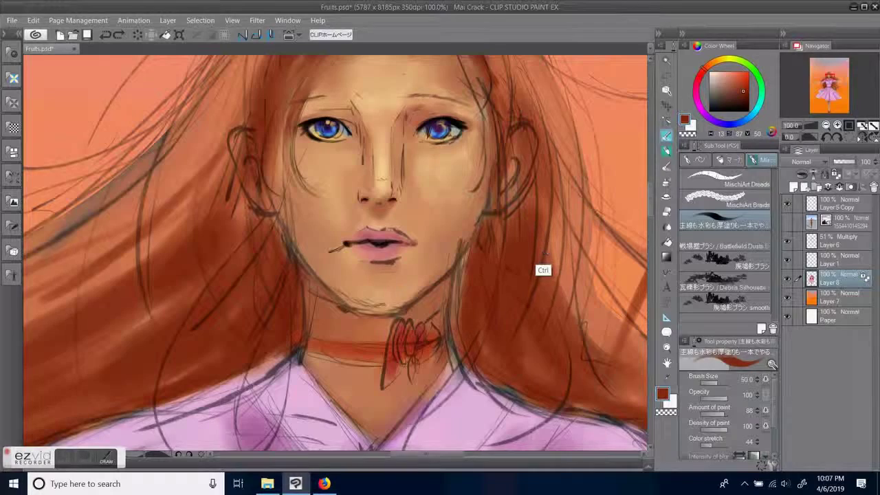
Step: Paint both eyebrows with thin tapered strokes in reddish brown (H 13, S 87, V 50)
{"action": "left_click_drag", "start_coordinate": [527, 229], "coordinate": [500, 324]}
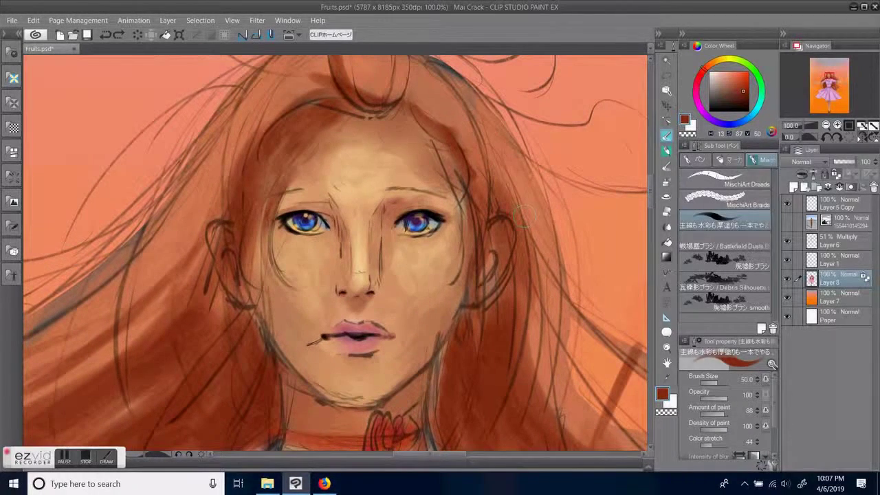
{"action": "left_click_drag", "start_coordinate": [387, 189], "coordinate": [449, 193]}
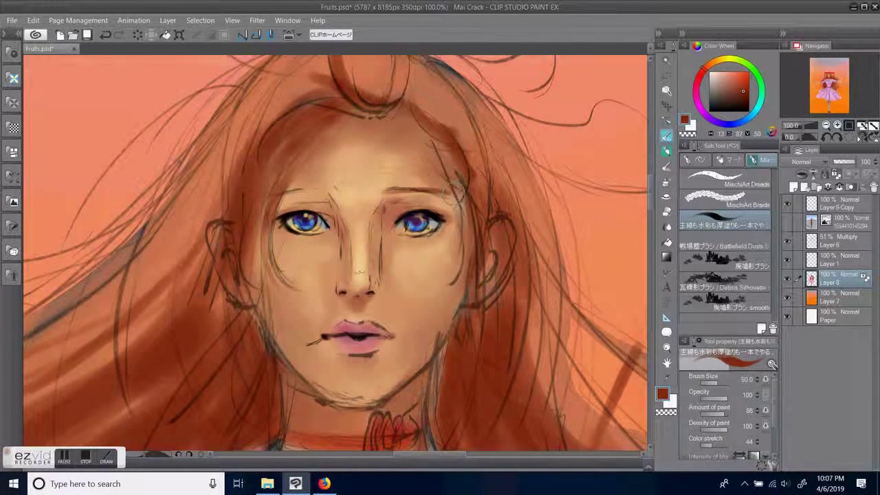
{"action": "key", "text": "ctrl+z"}
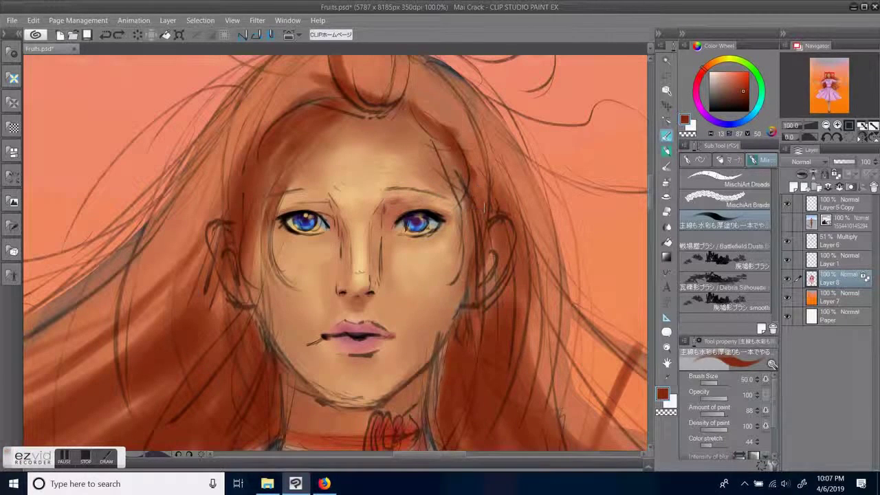
{"action": "left_click_drag", "start_coordinate": [375, 188], "coordinate": [460, 198]}
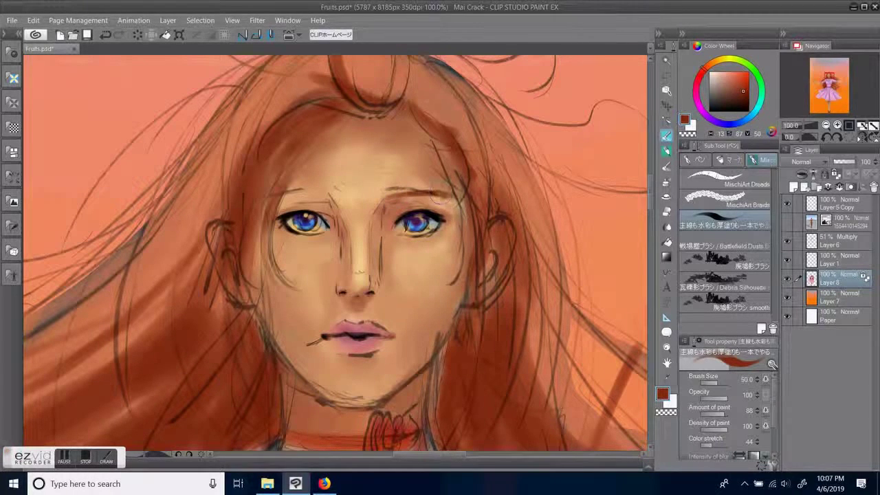
{"action": "left_click_drag", "start_coordinate": [387, 192], "coordinate": [459, 199]}
{"action": "mouse_move", "coordinate": [286, 193]}
{"action": "left_mouse_down"}
{"action": "mouse_move", "coordinate": [344, 187]}
{"action": "mouse_move", "coordinate": [285, 197]}
{"action": "left_mouse_up"}
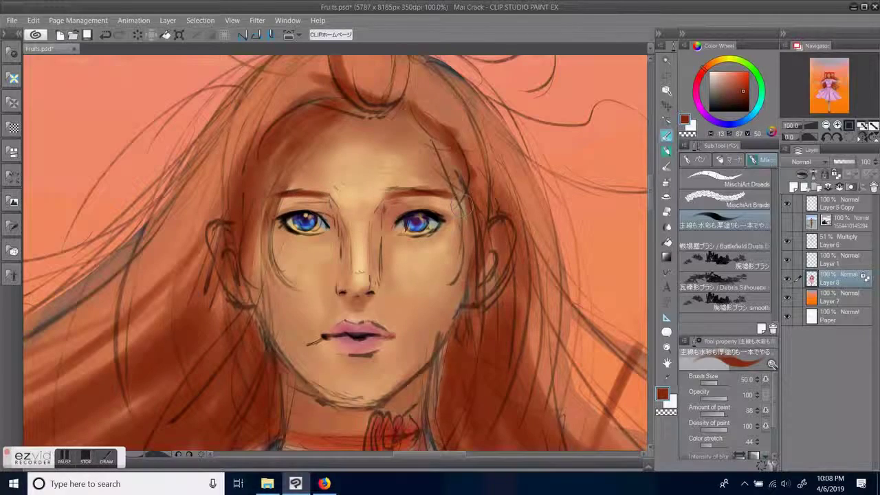
Step: Add a new raster layer above Layer 5 Copy and sample the hair's reddish brown (H 13, S 86, V 51)
{"action": "left_click_drag", "start_coordinate": [594, 383], "coordinate": [569, 363]}
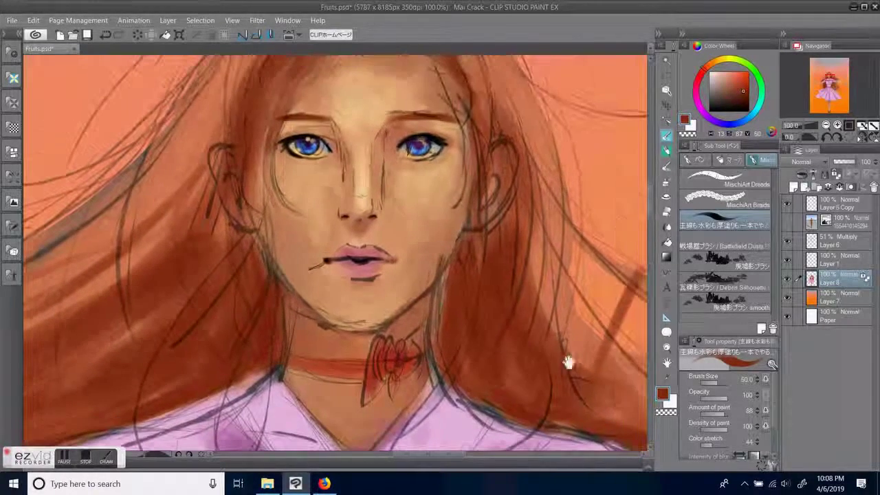
{"action": "mouse_move", "coordinate": [529, 341]}
{"action": "left_mouse_down"}
{"action": "mouse_move", "coordinate": [524, 367]}
{"action": "mouse_move", "coordinate": [519, 355]}
{"action": "left_mouse_up"}
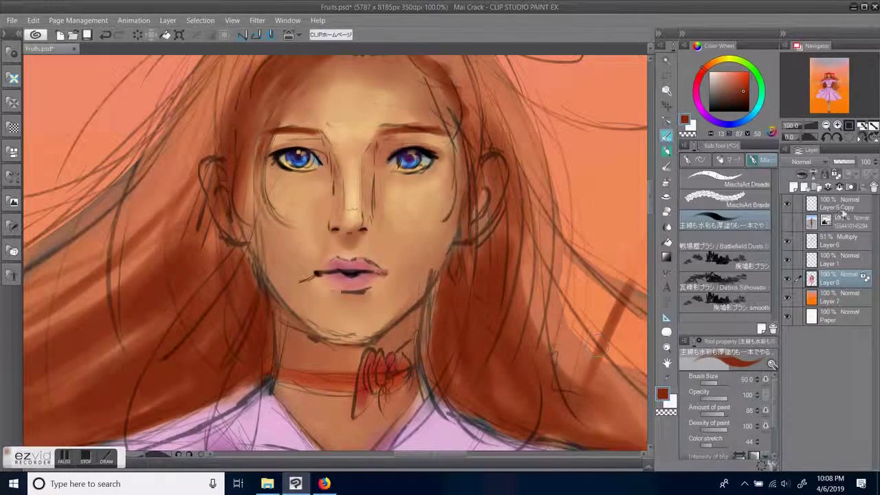
{"action": "left_click", "coordinate": [843, 212]}
{"action": "left_click", "coordinate": [794, 188]}
{"action": "mouse_move", "coordinate": [596, 224]}
{"action": "left_mouse_down"}
{"action": "mouse_move", "coordinate": [575, 304]}
{"action": "mouse_move", "coordinate": [585, 302]}
{"action": "left_mouse_up"}
{"action": "left_click_drag", "start_coordinate": [534, 194], "coordinate": [548, 174]}
{"action": "left_click", "coordinate": [456, 376], "text": "alt"}
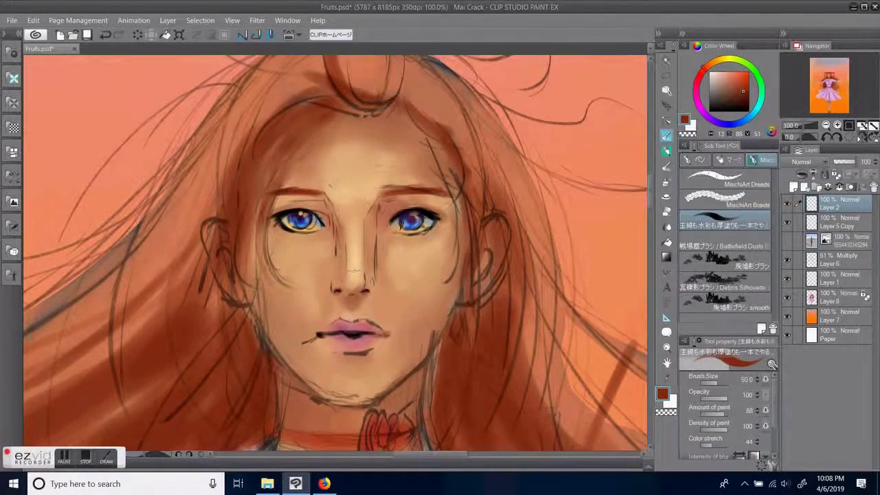
Step: Paint reddish-brown strands on the curl above the forehead and down the hairline on the face's left side
{"action": "left_click_drag", "start_coordinate": [559, 226], "coordinate": [545, 297]}
{"action": "left_click_drag", "start_coordinate": [389, 170], "coordinate": [326, 186]}
{"action": "left_click_drag", "start_coordinate": [294, 145], "coordinate": [298, 167]}
{"action": "mouse_move", "coordinate": [301, 112]}
{"action": "left_mouse_down"}
{"action": "mouse_move", "coordinate": [304, 154]}
{"action": "mouse_move", "coordinate": [302, 142]}
{"action": "mouse_move", "coordinate": [310, 145]}
{"action": "left_mouse_up"}
{"action": "left_click_drag", "start_coordinate": [460, 230], "coordinate": [506, 212]}
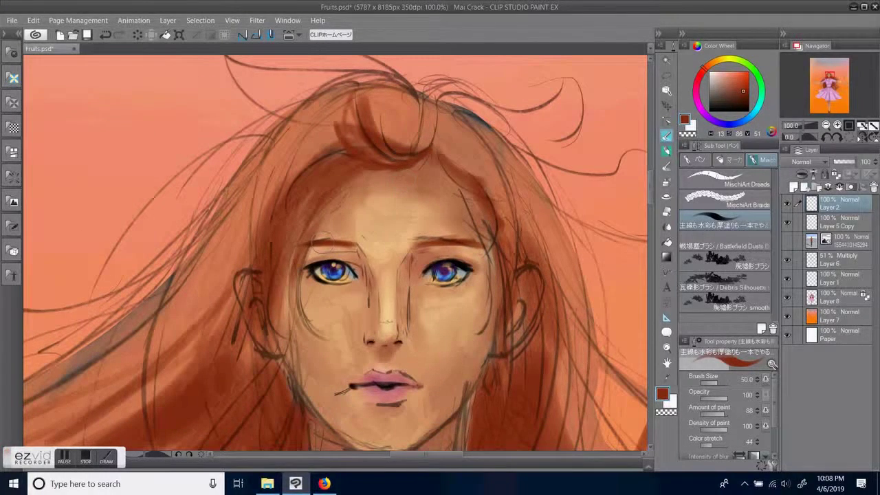
{"action": "left_click_drag", "start_coordinate": [520, 324], "coordinate": [518, 281]}
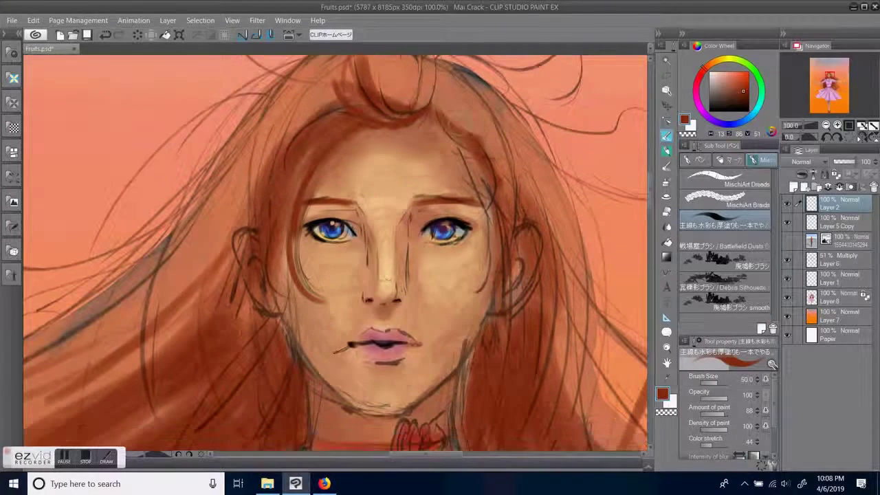
Step: Paint reddish-brown locks from the parting across the right temple and down beside the right ear
{"action": "left_click_drag", "start_coordinate": [450, 149], "coordinate": [477, 159]}
{"action": "mouse_move", "coordinate": [445, 131]}
{"action": "left_mouse_down"}
{"action": "mouse_move", "coordinate": [473, 152]}
{"action": "mouse_move", "coordinate": [506, 143]}
{"action": "left_mouse_up"}
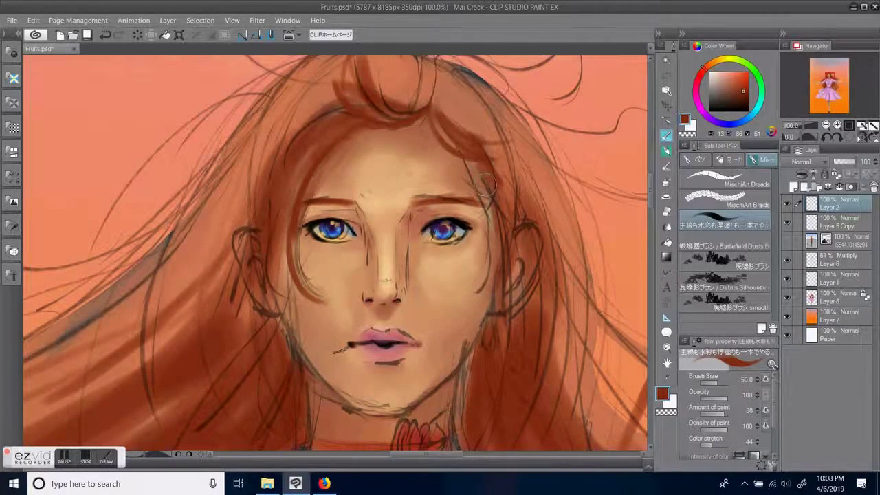
{"action": "scroll", "coordinate": [530, 289], "scroll_direction": "down", "scroll_amount": 1}
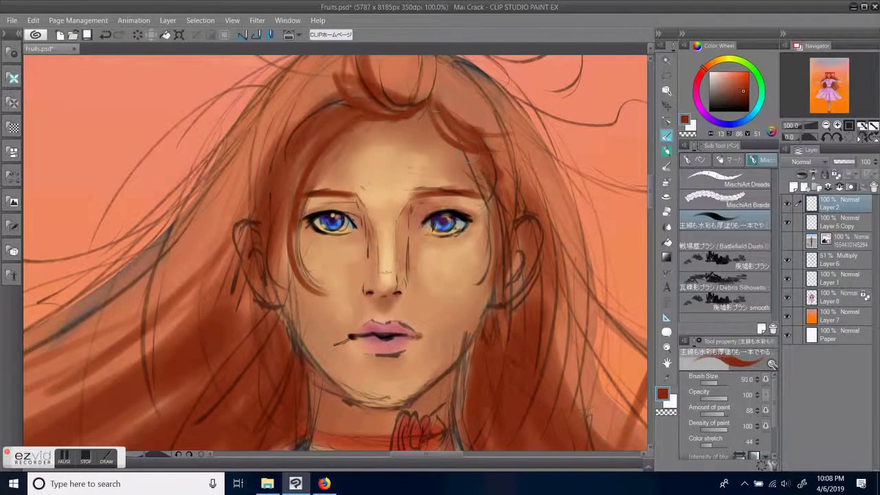
{"action": "scroll", "coordinate": [534, 329], "scroll_direction": "down", "scroll_amount": 3}
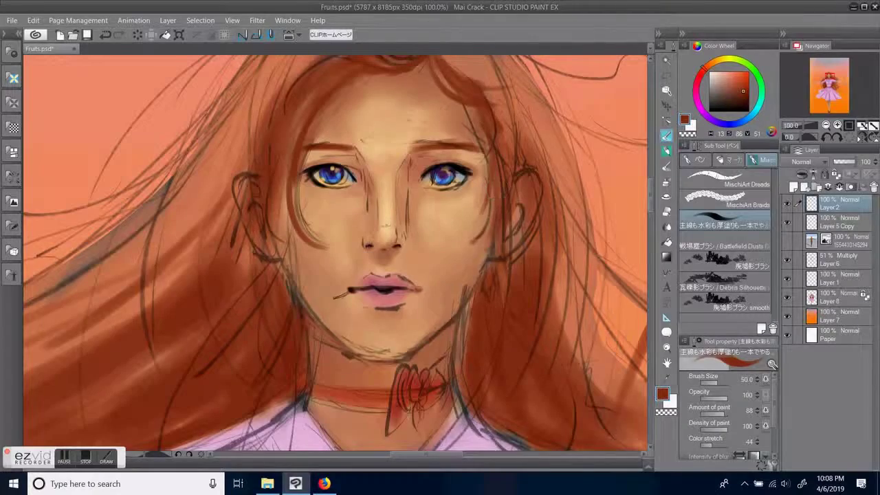
{"action": "left_click_drag", "start_coordinate": [575, 311], "coordinate": [609, 359]}
{"action": "mouse_move", "coordinate": [378, 254]}
{"action": "left_mouse_down"}
{"action": "mouse_move", "coordinate": [404, 237]}
{"action": "mouse_move", "coordinate": [428, 186]}
{"action": "left_mouse_up"}
{"action": "left_click_drag", "start_coordinate": [468, 319], "coordinate": [538, 389]}
{"action": "left_click_drag", "start_coordinate": [493, 236], "coordinate": [368, 247]}
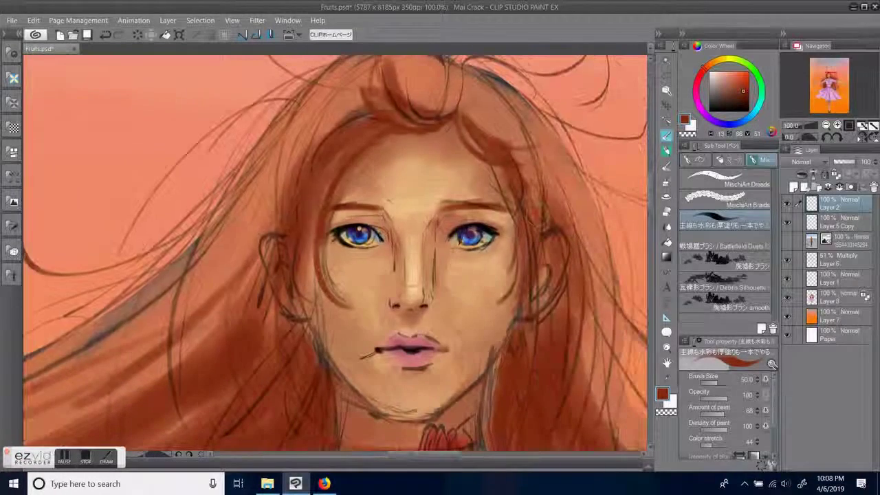
Step: Choose golden yellow (H 39, S 85, V 100) and paint thin highlights along the crown and upper edges of the hair
{"action": "left_click_drag", "start_coordinate": [576, 238], "coordinate": [544, 383]}
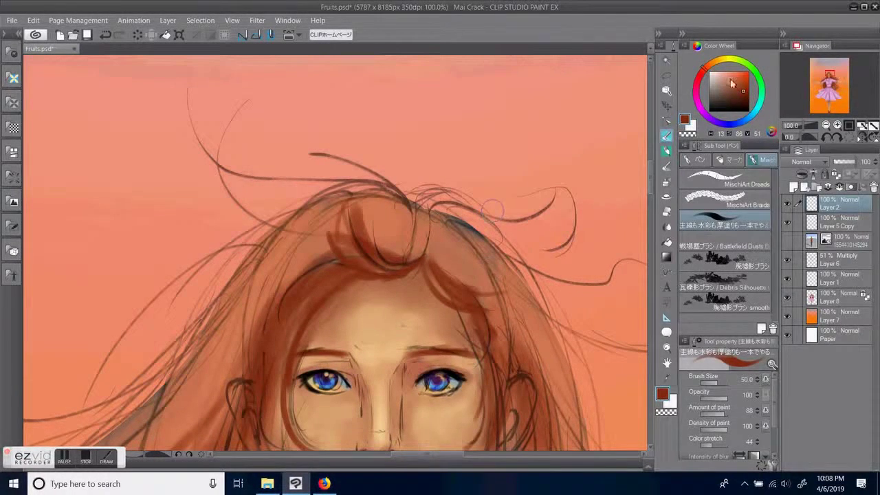
{"action": "left_click", "coordinate": [728, 72]}
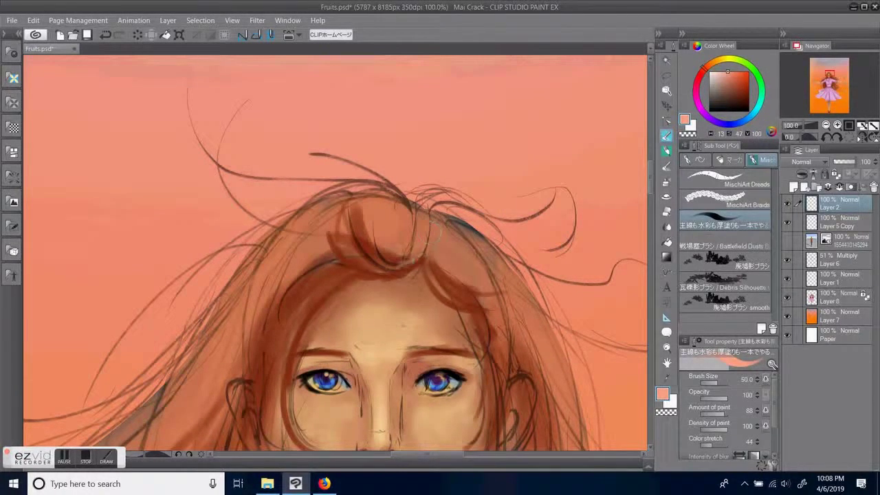
{"action": "left_click", "coordinate": [717, 60]}
{"action": "left_click", "coordinate": [743, 71]}
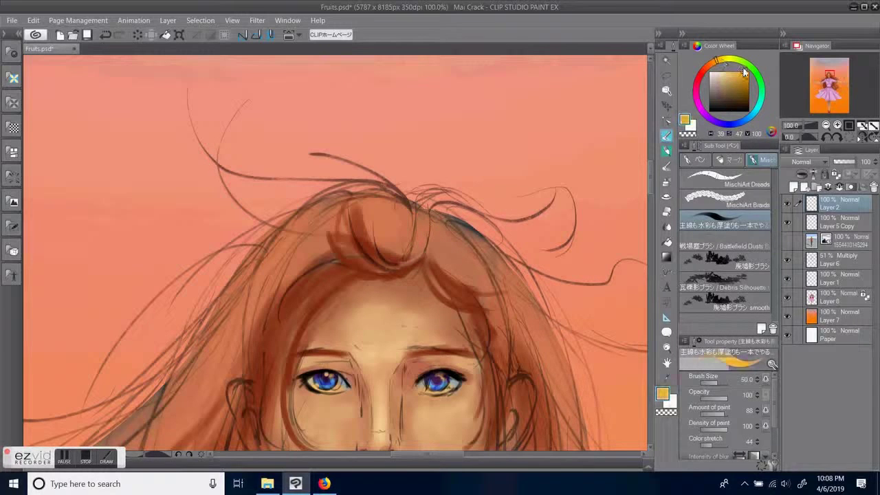
{"action": "mouse_move", "coordinate": [432, 201]}
{"action": "left_mouse_down"}
{"action": "mouse_move", "coordinate": [474, 214]}
{"action": "mouse_move", "coordinate": [484, 233]}
{"action": "left_mouse_up"}
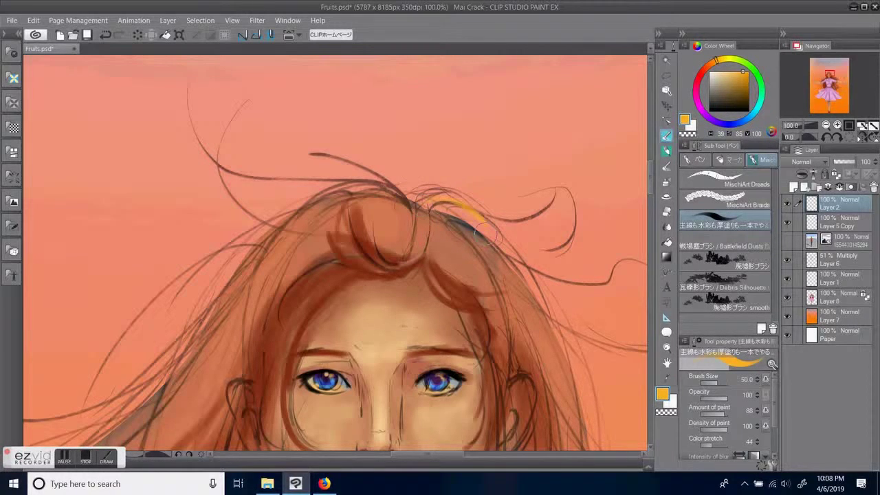
{"action": "left_click_drag", "start_coordinate": [532, 267], "coordinate": [505, 206]}
{"action": "left_click_drag", "start_coordinate": [447, 157], "coordinate": [511, 240]}
{"action": "mouse_move", "coordinate": [493, 202]}
{"action": "left_mouse_down"}
{"action": "mouse_move", "coordinate": [541, 305]}
{"action": "mouse_move", "coordinate": [589, 292]}
{"action": "mouse_move", "coordinate": [603, 303]}
{"action": "left_mouse_up"}
{"action": "left_click_drag", "start_coordinate": [422, 207], "coordinate": [503, 204]}
{"action": "mouse_move", "coordinate": [502, 151]}
{"action": "left_mouse_down"}
{"action": "mouse_move", "coordinate": [412, 160]}
{"action": "mouse_move", "coordinate": [332, 242]}
{"action": "left_mouse_up"}
{"action": "left_click_drag", "start_coordinate": [405, 269], "coordinate": [492, 161]}
Step: Paint a thin golden strand outlining the left windblown hair from the head down to above the arm
{"action": "key", "text": "ctrl+0"}
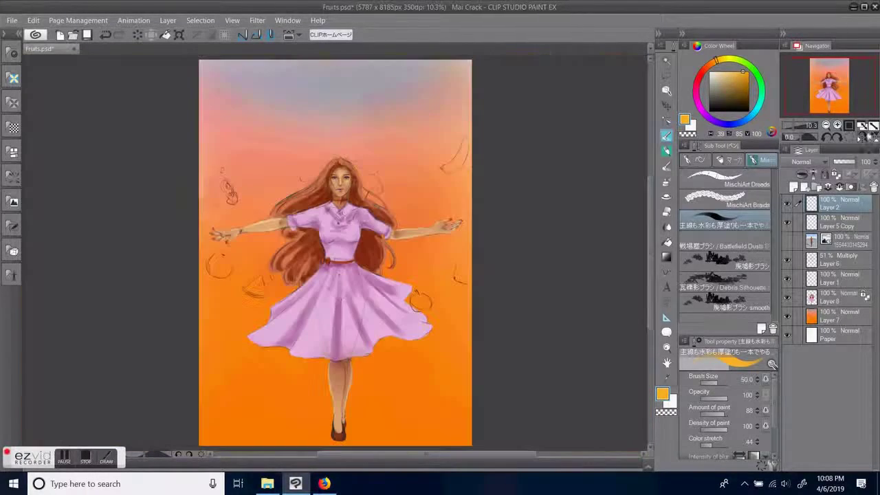
{"action": "scroll", "coordinate": [370, 202], "scroll_direction": "up", "scroll_amount": 4}
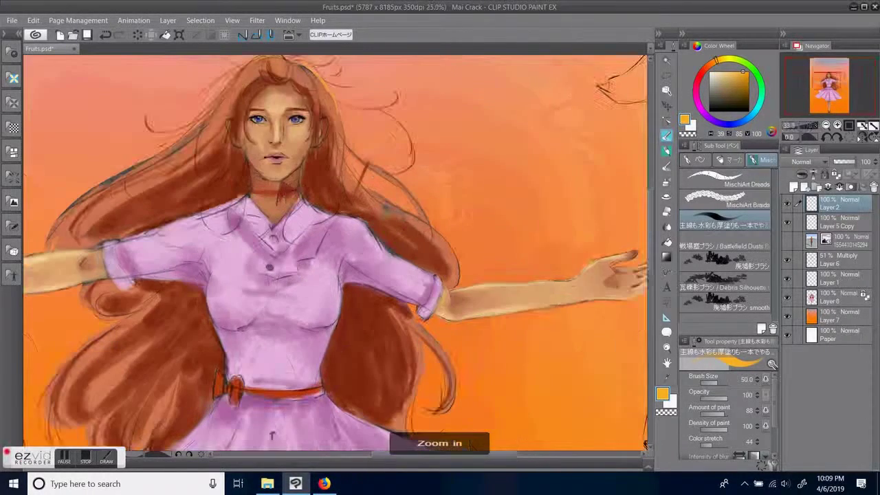
{"action": "left_click_drag", "start_coordinate": [373, 232], "coordinate": [589, 276]}
{"action": "left_click_drag", "start_coordinate": [446, 134], "coordinate": [249, 274]}
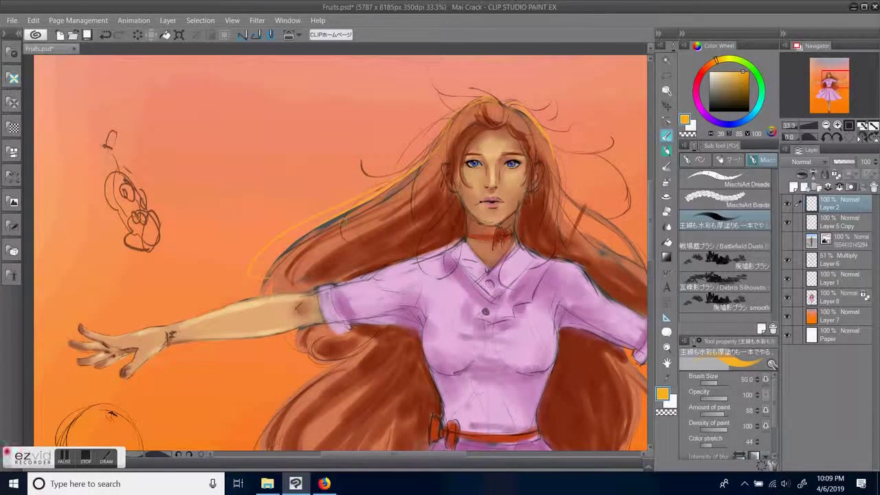
Step: Enlarge the brush to size 150 and thicken the golden highlight along the left windblown hair
{"action": "scroll", "coordinate": [387, 225], "scroll_direction": "up", "scroll_amount": 1}
{"action": "scroll", "coordinate": [387, 257], "scroll_direction": "down", "scroll_amount": 1}
{"action": "key", "text": "bracketright"}
{"action": "key", "text": "bracketright"}
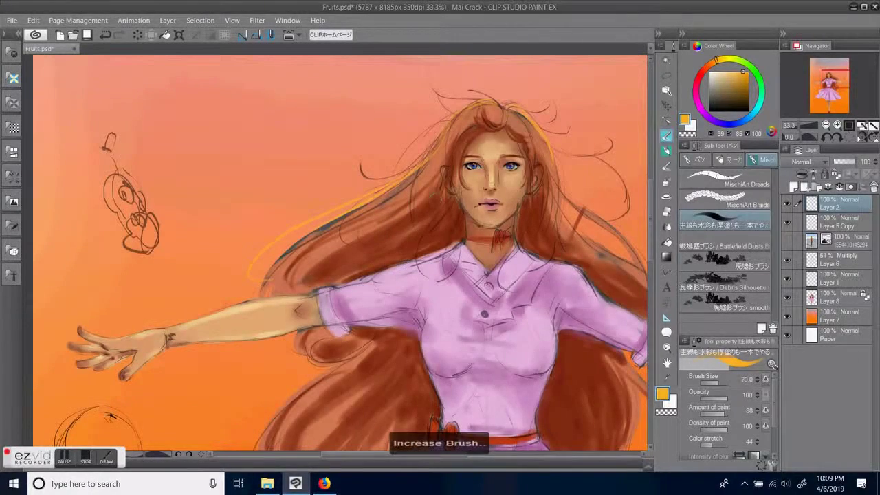
{"action": "key", "text": "bracketright"}
{"action": "key", "text": "bracketright"}
{"action": "key", "text": "bracketright"}
{"action": "key", "text": "bracketright"}
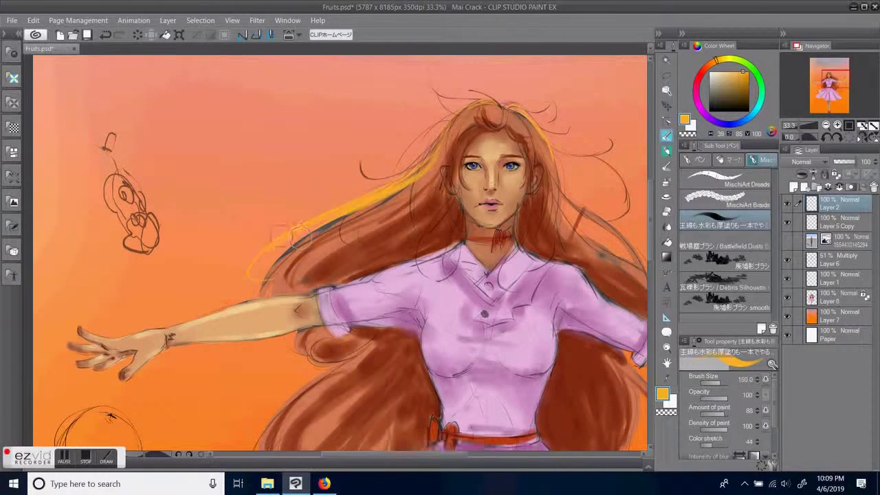
{"action": "left_click_drag", "start_coordinate": [378, 212], "coordinate": [419, 176]}
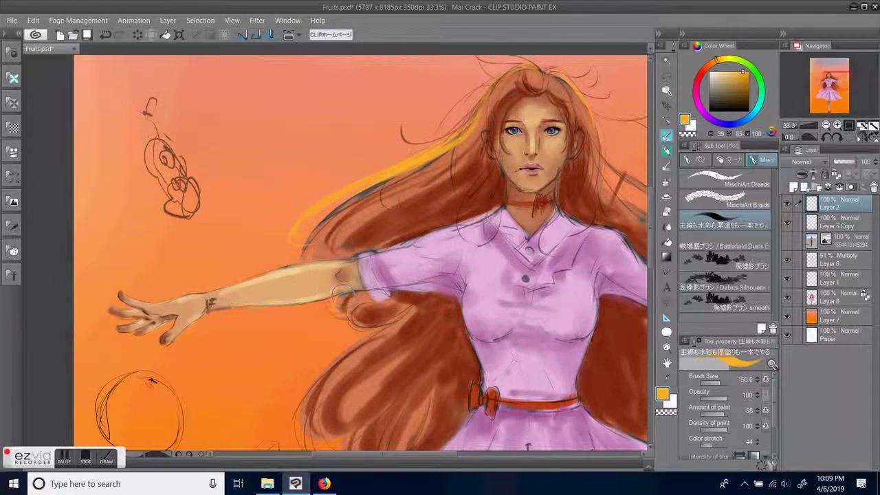
Step: Paint golden highlight strands through the lower hair hanging below the arms on both sides of the torso
{"action": "left_click_drag", "start_coordinate": [398, 328], "coordinate": [447, 253]}
{"action": "left_click_drag", "start_coordinate": [384, 287], "coordinate": [353, 356]}
{"action": "left_click_drag", "start_coordinate": [448, 398], "coordinate": [429, 323]}
{"action": "left_click_drag", "start_coordinate": [379, 291], "coordinate": [417, 331]}
{"action": "left_click_drag", "start_coordinate": [479, 358], "coordinate": [211, 423]}
{"action": "mouse_move", "coordinate": [431, 250]}
{"action": "left_mouse_down"}
{"action": "mouse_move", "coordinate": [473, 321]}
{"action": "mouse_move", "coordinate": [464, 336]}
{"action": "left_mouse_up"}
{"action": "left_click_drag", "start_coordinate": [442, 268], "coordinate": [423, 362]}
{"action": "mouse_move", "coordinate": [489, 294]}
{"action": "left_mouse_down"}
{"action": "mouse_move", "coordinate": [493, 308]}
{"action": "mouse_move", "coordinate": [468, 379]}
{"action": "left_mouse_up"}
Step: Paint golden highlights over the crown, the curl above the forehead and the hair framing the face
{"action": "mouse_move", "coordinate": [330, 124]}
{"action": "left_mouse_down"}
{"action": "mouse_move", "coordinate": [338, 186]}
{"action": "mouse_move", "coordinate": [393, 225]}
{"action": "mouse_move", "coordinate": [450, 286]}
{"action": "left_mouse_up"}
{"action": "left_click_drag", "start_coordinate": [359, 178], "coordinate": [433, 231]}
{"action": "left_click_drag", "start_coordinate": [370, 126], "coordinate": [396, 169]}
{"action": "left_click_drag", "start_coordinate": [319, 120], "coordinate": [349, 172]}
{"action": "left_click_drag", "start_coordinate": [275, 132], "coordinate": [256, 167]}
{"action": "left_click_drag", "start_coordinate": [303, 129], "coordinate": [264, 165]}
{"action": "left_click_drag", "start_coordinate": [302, 114], "coordinate": [291, 132]}
Step: Add golden strands to the upper hair flowing out over the shoulders
{"action": "left_click_drag", "start_coordinate": [476, 239], "coordinate": [550, 221]}
{"action": "mouse_move", "coordinate": [292, 197]}
{"action": "left_mouse_down"}
{"action": "mouse_move", "coordinate": [171, 273]}
{"action": "mouse_move", "coordinate": [163, 288]}
{"action": "left_mouse_up"}
{"action": "left_click_drag", "start_coordinate": [184, 253], "coordinate": [170, 283]}
{"action": "left_click_drag", "start_coordinate": [421, 219], "coordinate": [454, 288]}
{"action": "left_click_drag", "start_coordinate": [338, 219], "coordinate": [277, 240]}
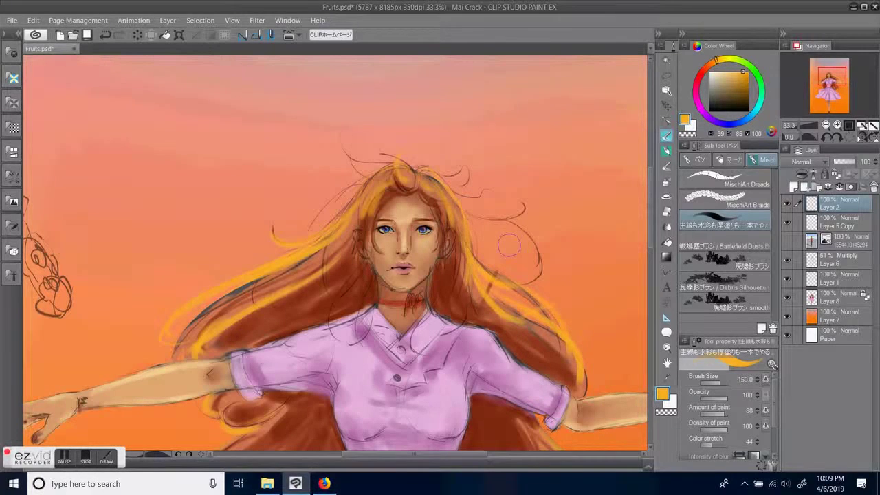
Step: Paint more golden strands along the outer edge of the hair on the right, undoing one misplaced stroke
{"action": "left_click_drag", "start_coordinate": [552, 342], "coordinate": [526, 286]}
{"action": "left_click_drag", "start_coordinate": [563, 233], "coordinate": [553, 302]}
{"action": "key", "text": "ctrl+z"}
{"action": "left_click_drag", "start_coordinate": [548, 398], "coordinate": [557, 291]}
{"action": "mouse_move", "coordinate": [579, 379]}
{"action": "left_mouse_down"}
{"action": "mouse_move", "coordinate": [534, 369]}
{"action": "mouse_move", "coordinate": [550, 387]}
{"action": "left_mouse_up"}
Step: Set the brush size to 300, choose orange (H 29, S 89, V 100) and start blending it into the lower hair
{"action": "key", "text": "bracketright"}
{"action": "key", "text": "bracketright"}
{"action": "key", "text": "bracketright"}
{"action": "key", "text": "bracketright"}
{"action": "left_click", "coordinate": [711, 62]}
{"action": "left_click", "coordinate": [745, 73]}
{"action": "key", "text": "bracketright"}
{"action": "mouse_move", "coordinate": [479, 279]}
{"action": "left_mouse_down"}
{"action": "mouse_move", "coordinate": [486, 358]}
{"action": "mouse_move", "coordinate": [495, 361]}
{"action": "left_mouse_up"}
{"action": "mouse_move", "coordinate": [192, 286]}
{"action": "left_mouse_down"}
{"action": "mouse_move", "coordinate": [152, 350]}
{"action": "mouse_move", "coordinate": [147, 337]}
{"action": "mouse_move", "coordinate": [150, 373]}
{"action": "mouse_move", "coordinate": [193, 411]}
{"action": "left_mouse_up"}
{"action": "left_click_drag", "start_coordinate": [233, 389], "coordinate": [229, 427]}
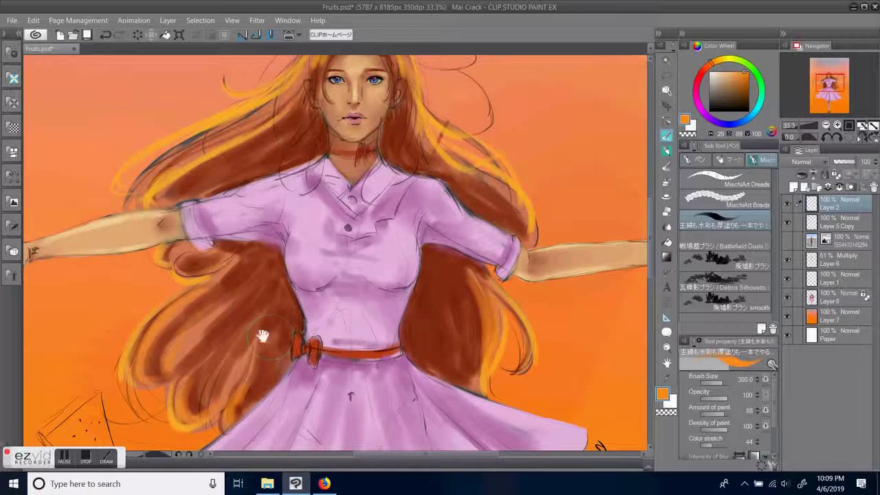
Step: Blend broad orange strokes into the golden highlights of the left windblown hair and around the head
{"action": "left_click_drag", "start_coordinate": [264, 338], "coordinate": [299, 412]}
{"action": "mouse_move", "coordinate": [277, 196]}
{"action": "left_mouse_down"}
{"action": "mouse_move", "coordinate": [193, 249]}
{"action": "mouse_move", "coordinate": [200, 277]}
{"action": "left_mouse_up"}
{"action": "mouse_move", "coordinate": [319, 198]}
{"action": "left_mouse_down"}
{"action": "mouse_move", "coordinate": [213, 259]}
{"action": "mouse_move", "coordinate": [221, 264]}
{"action": "left_mouse_up"}
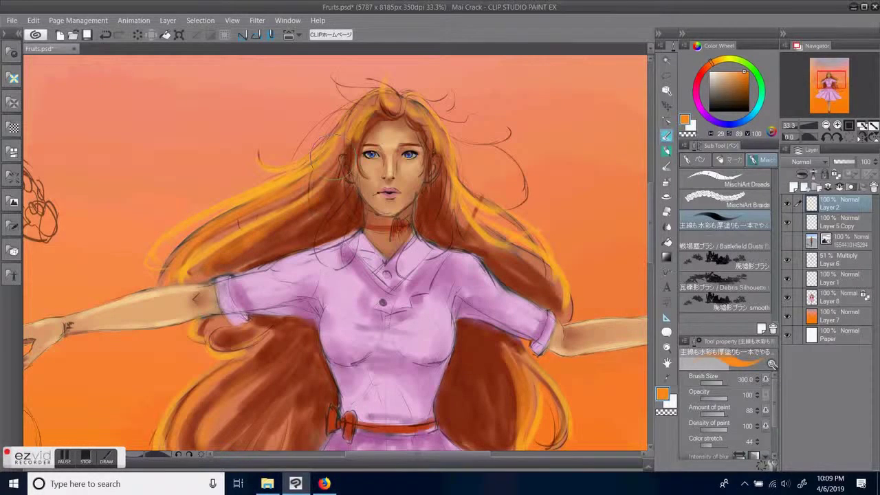
{"action": "left_click_drag", "start_coordinate": [381, 224], "coordinate": [363, 269]}
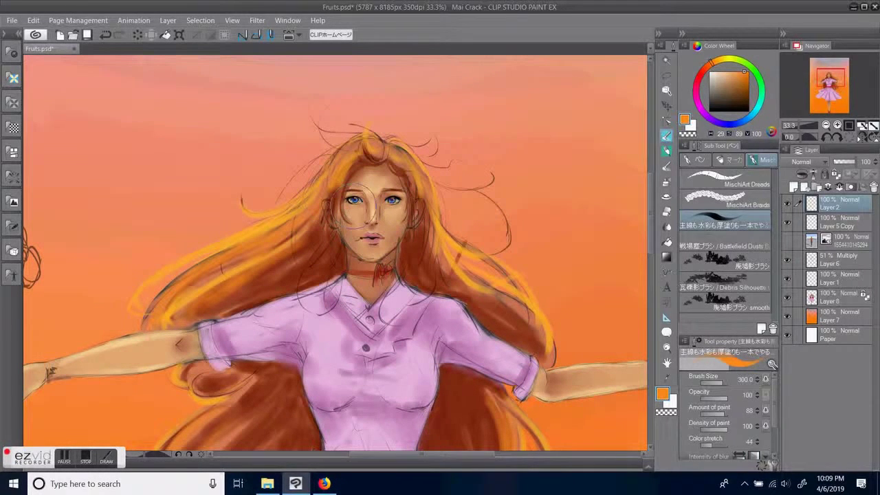
Step: Blend broad orange strokes into the upper hair sweeping over the right shoulder
{"action": "left_click_drag", "start_coordinate": [460, 275], "coordinate": [455, 254]}
{"action": "mouse_move", "coordinate": [491, 296]}
{"action": "left_mouse_down"}
{"action": "mouse_move", "coordinate": [521, 314]}
{"action": "mouse_move", "coordinate": [540, 359]}
{"action": "left_mouse_up"}
{"action": "left_click_drag", "start_coordinate": [546, 309], "coordinate": [511, 219]}
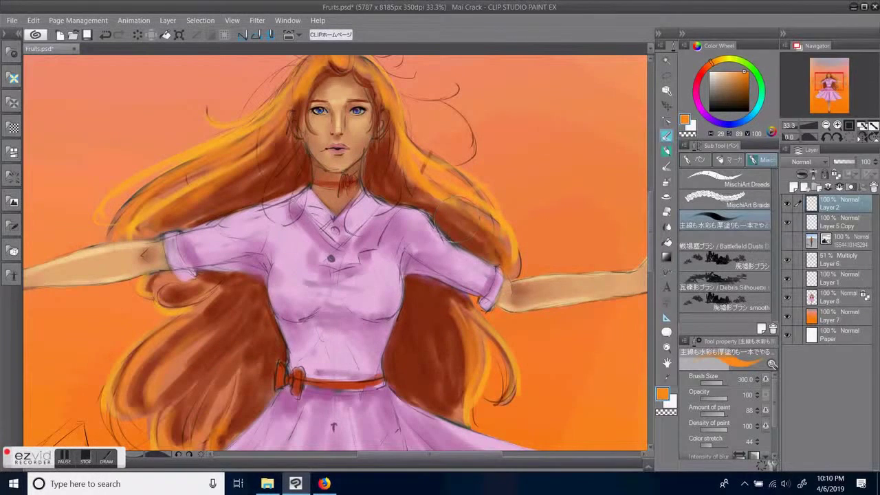
Step: Brush orange midtones through the lower hair beside the waist on both sides
{"action": "left_click_drag", "start_coordinate": [575, 355], "coordinate": [551, 262]}
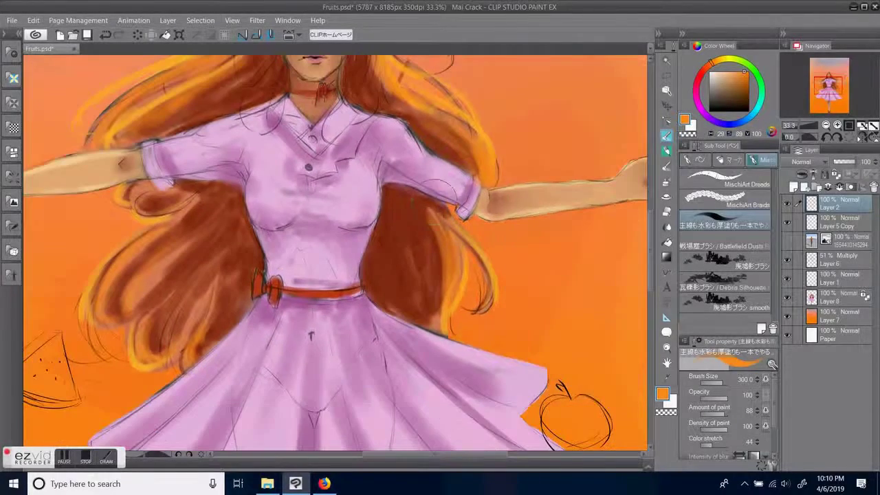
{"action": "left_click_drag", "start_coordinate": [428, 197], "coordinate": [438, 156]}
{"action": "left_click_drag", "start_coordinate": [457, 257], "coordinate": [446, 284]}
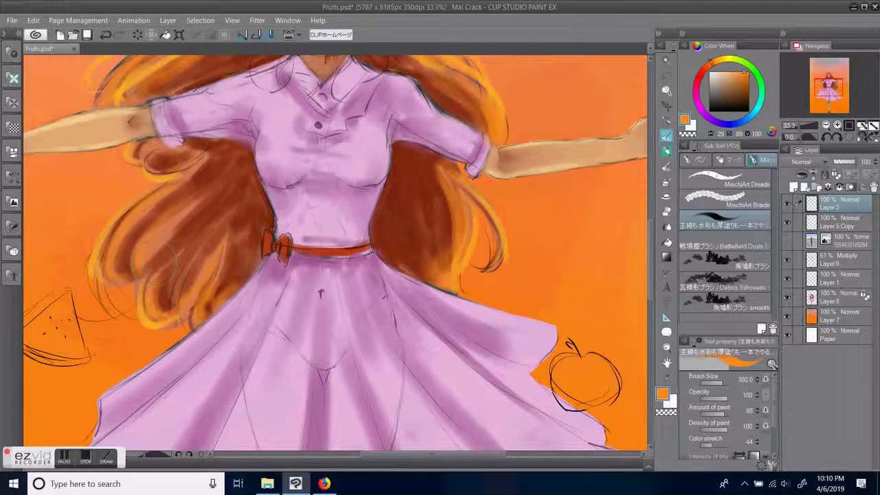
{"action": "left_click_drag", "start_coordinate": [178, 285], "coordinate": [218, 351]}
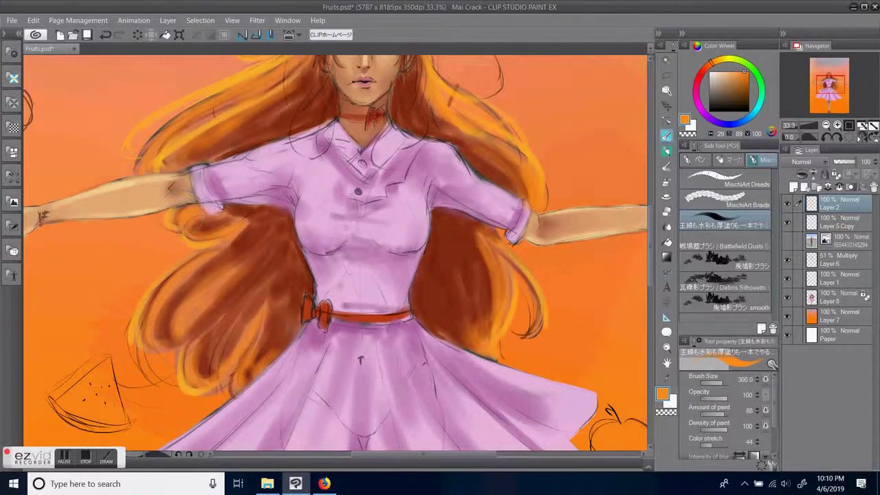
{"action": "left_click_drag", "start_coordinate": [182, 227], "coordinate": [225, 304]}
Step: Deepen the orange midtones in the upper hair over both shoulders, softening the golden strands into the brown
{"action": "left_click_drag", "start_coordinate": [257, 174], "coordinate": [175, 239]}
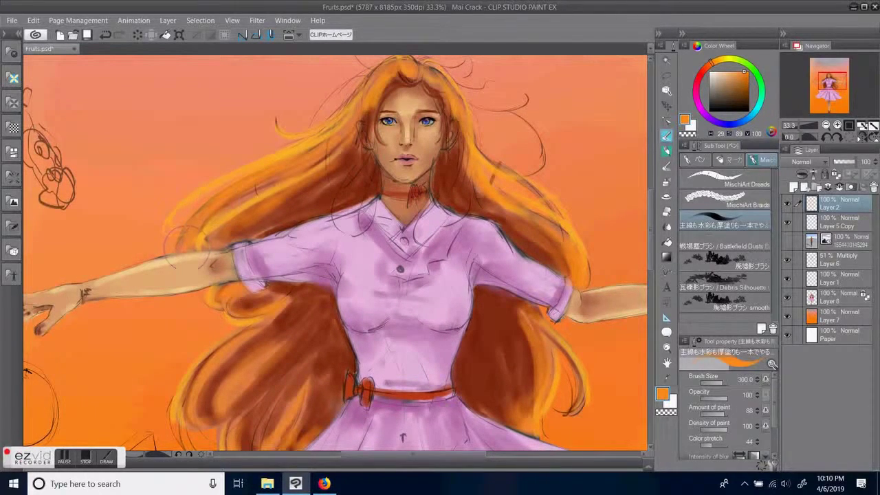
{"action": "left_click_drag", "start_coordinate": [474, 184], "coordinate": [386, 294]}
{"action": "left_click_drag", "start_coordinate": [337, 177], "coordinate": [365, 196]}
{"action": "left_click_drag", "start_coordinate": [502, 310], "coordinate": [519, 223]}
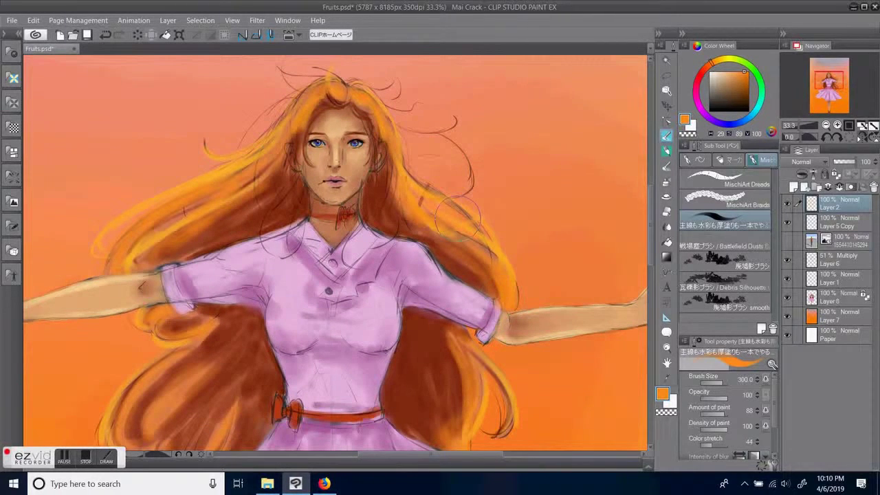
{"action": "left_click_drag", "start_coordinate": [453, 209], "coordinate": [477, 173]}
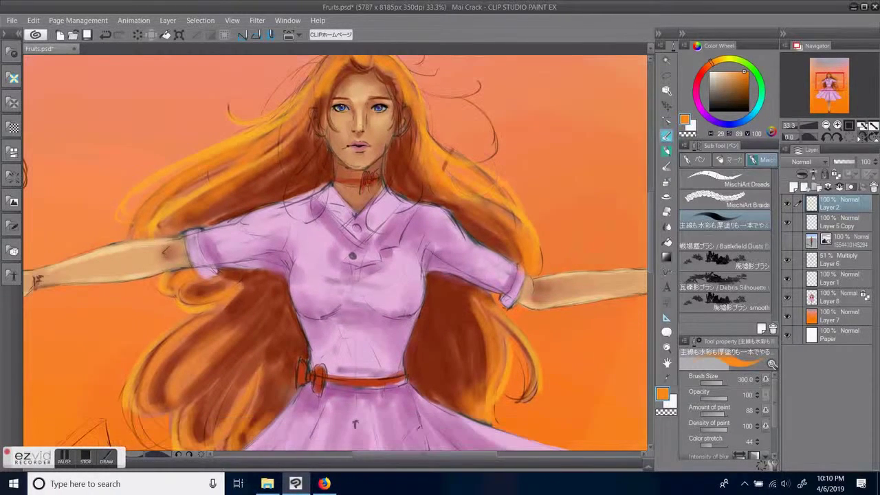
Step: Brush orange midtones through the brown hair beside the neck, above the woman's outstretched sleeve
{"action": "left_click_drag", "start_coordinate": [304, 146], "coordinate": [256, 195]}
{"action": "mouse_move", "coordinate": [295, 163]}
{"action": "left_mouse_down"}
{"action": "mouse_move", "coordinate": [212, 207]}
{"action": "mouse_move", "coordinate": [298, 179]}
{"action": "left_mouse_up"}
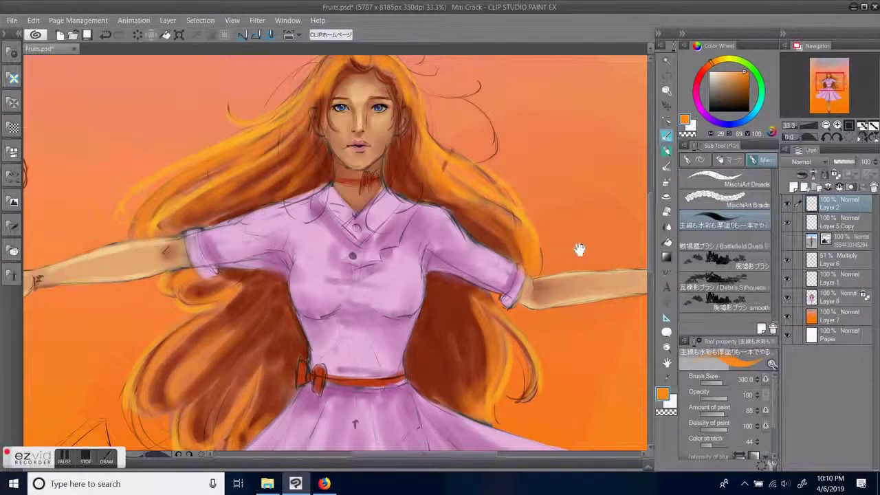
{"action": "left_click_drag", "start_coordinate": [580, 249], "coordinate": [569, 354]}
{"action": "left_click_drag", "start_coordinate": [543, 310], "coordinate": [562, 265]}
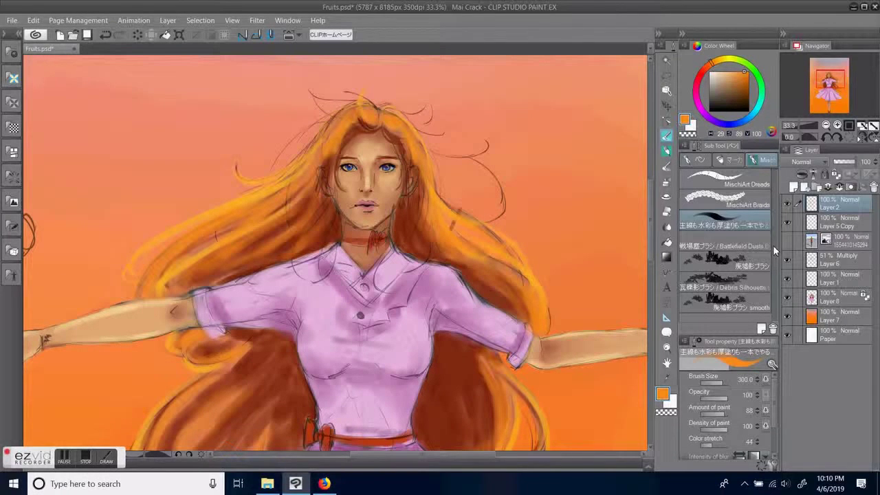
Step: Create a new layer directly above Layer 5 Copy and set the brush size to 170
{"action": "left_click", "coordinate": [837, 221]}
{"action": "key", "text": "ctrl+shift+n"}
{"action": "key", "text": "bracketleft"}
{"action": "key", "text": "bracketleft"}
{"action": "key", "text": "bracketleft"}
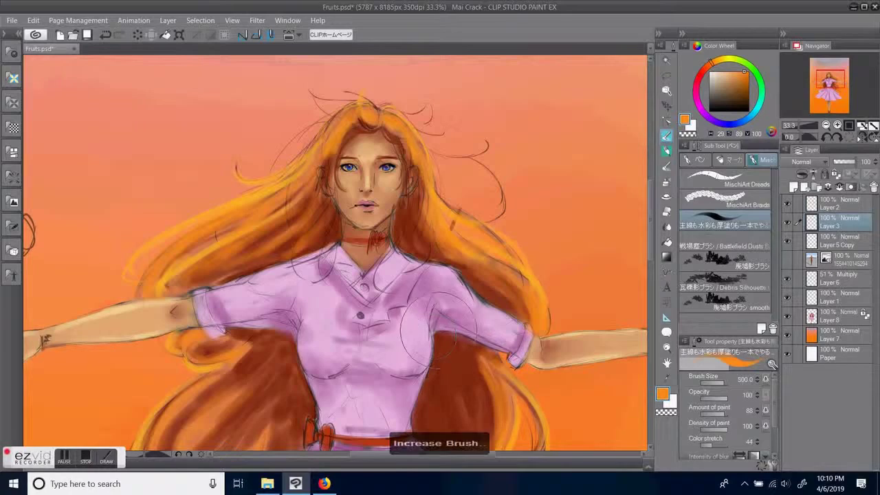
{"action": "scroll", "coordinate": [441, 330], "scroll_direction": "up", "scroll_amount": 2}
{"action": "scroll", "coordinate": [426, 334], "scroll_direction": "up", "scroll_amount": 2}
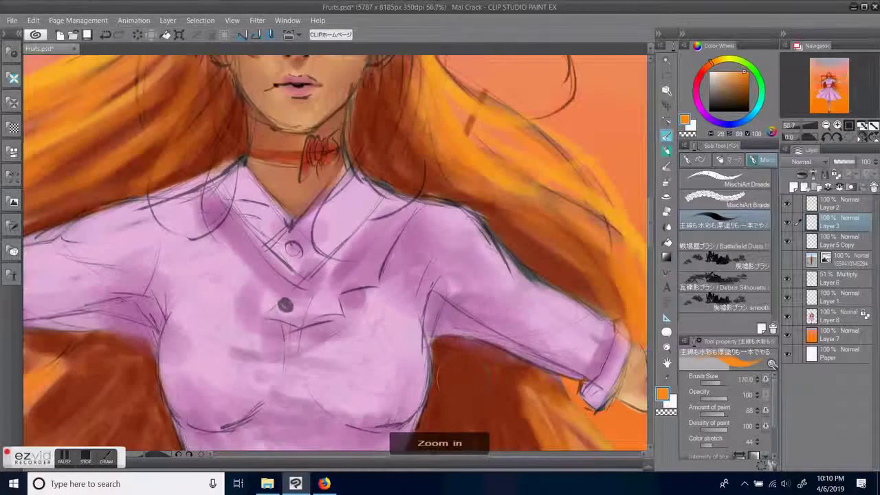
{"action": "scroll", "coordinate": [527, 364], "scroll_direction": "down", "scroll_amount": 1}
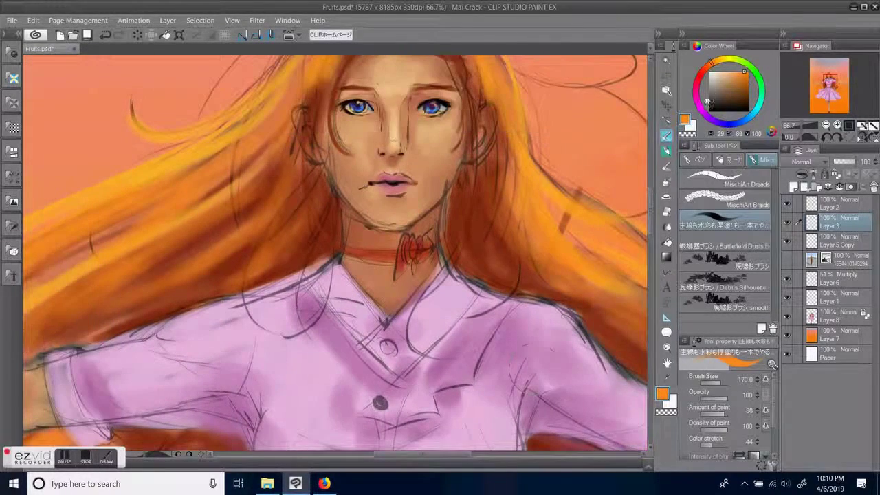
Step: Mark the collar's outer corner beside the neck on the right with a dark blue stroke
{"action": "left_click", "coordinate": [744, 125]}
{"action": "left_click_drag", "start_coordinate": [736, 80], "coordinate": [725, 89]}
{"action": "left_click_drag", "start_coordinate": [523, 348], "coordinate": [473, 297]}
{"action": "left_click_drag", "start_coordinate": [401, 217], "coordinate": [429, 239]}
{"action": "left_click", "coordinate": [407, 227], "text": "alt"}
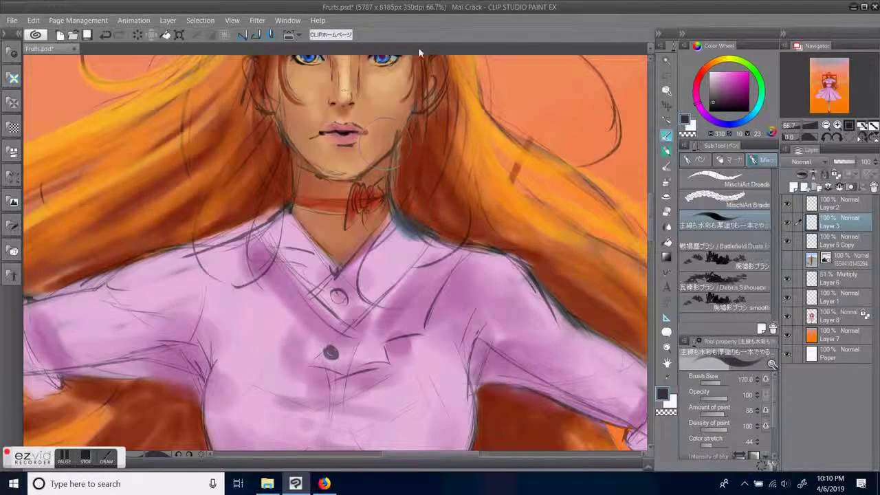
Step: Choose a light blue and paint the right flap of the collar down to the crossing at the neckline
{"action": "left_click", "coordinate": [750, 116]}
{"action": "left_click_drag", "start_coordinate": [730, 93], "coordinate": [723, 82]}
{"action": "mouse_move", "coordinate": [397, 211]}
{"action": "left_mouse_down"}
{"action": "mouse_move", "coordinate": [433, 240]}
{"action": "mouse_move", "coordinate": [377, 303]}
{"action": "mouse_move", "coordinate": [343, 276]}
{"action": "left_mouse_up"}
{"action": "mouse_move", "coordinate": [390, 228]}
{"action": "left_mouse_down"}
{"action": "mouse_move", "coordinate": [359, 272]}
{"action": "mouse_move", "coordinate": [317, 291]}
{"action": "mouse_move", "coordinate": [342, 320]}
{"action": "left_mouse_up"}
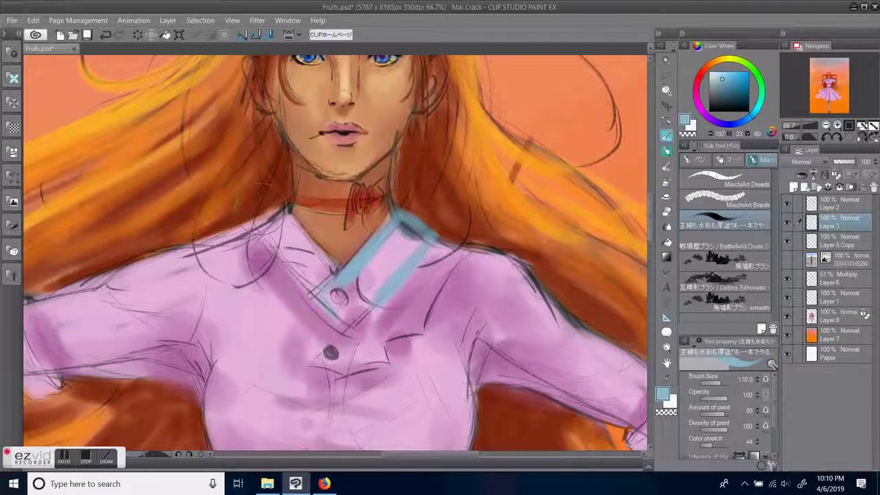
Step: Paint the left collar flap light blue and fill in the overlap at the neckline
{"action": "left_click_drag", "start_coordinate": [290, 216], "coordinate": [338, 269]}
{"action": "mouse_move", "coordinate": [288, 209]}
{"action": "left_mouse_down"}
{"action": "mouse_move", "coordinate": [257, 225]}
{"action": "mouse_move", "coordinate": [305, 280]}
{"action": "left_mouse_up"}
{"action": "left_click_drag", "start_coordinate": [266, 234], "coordinate": [336, 300]}
{"action": "left_click_drag", "start_coordinate": [420, 244], "coordinate": [346, 317]}
{"action": "left_click_drag", "start_coordinate": [492, 358], "coordinate": [489, 336]}
{"action": "mouse_move", "coordinate": [281, 206]}
{"action": "left_mouse_down"}
{"action": "mouse_move", "coordinate": [321, 245]}
{"action": "mouse_move", "coordinate": [321, 258]}
{"action": "mouse_move", "coordinate": [377, 242]}
{"action": "mouse_move", "coordinate": [401, 220]}
{"action": "mouse_move", "coordinate": [388, 226]}
{"action": "left_mouse_up"}
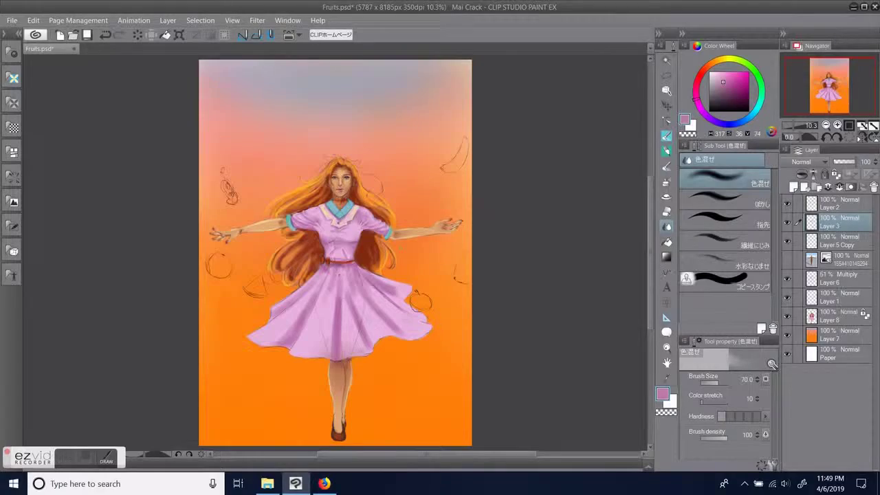
Step: Enlarge the color-mixing brush to size 120 for work on the dress bodice
{"action": "key", "text": "bracketright"}
{"action": "key", "text": "bracketright"}
{"action": "key", "text": "bracketright"}
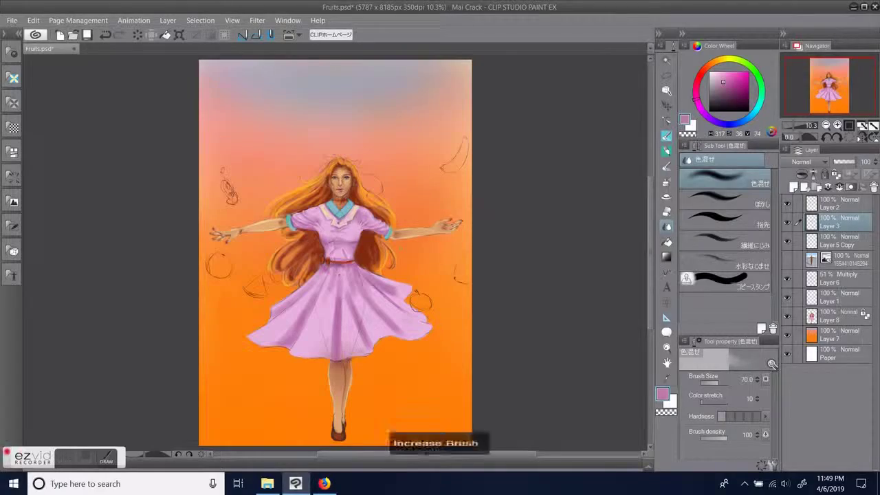
{"action": "scroll", "coordinate": [407, 263], "scroll_direction": "up", "scroll_amount": 5}
{"action": "scroll", "coordinate": [407, 260], "scroll_direction": "up", "scroll_amount": 1}
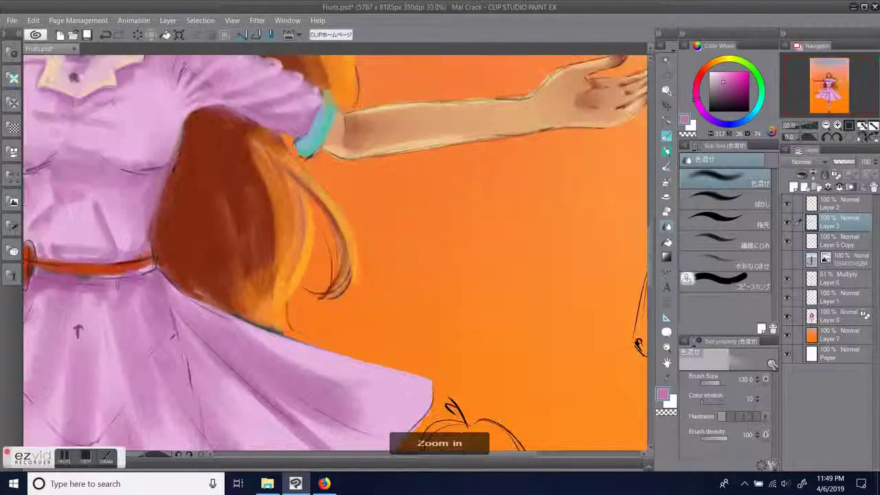
{"action": "left_click_drag", "start_coordinate": [844, 89], "coordinate": [837, 88]}
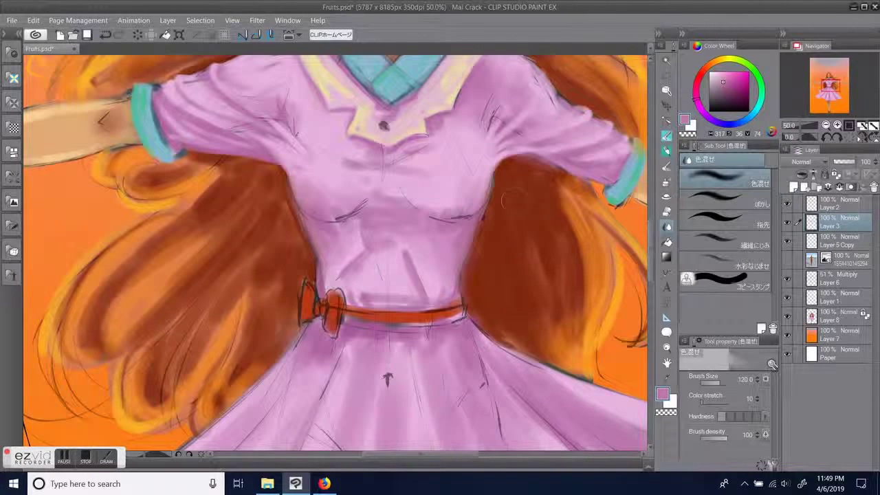
Step: Paint a mauve shadow beneath the bust and extend it into the upper waist folds with the size 120 brush
{"action": "left_click", "coordinate": [436, 124], "text": "alt"}
{"action": "left_click", "coordinate": [675, 136]}
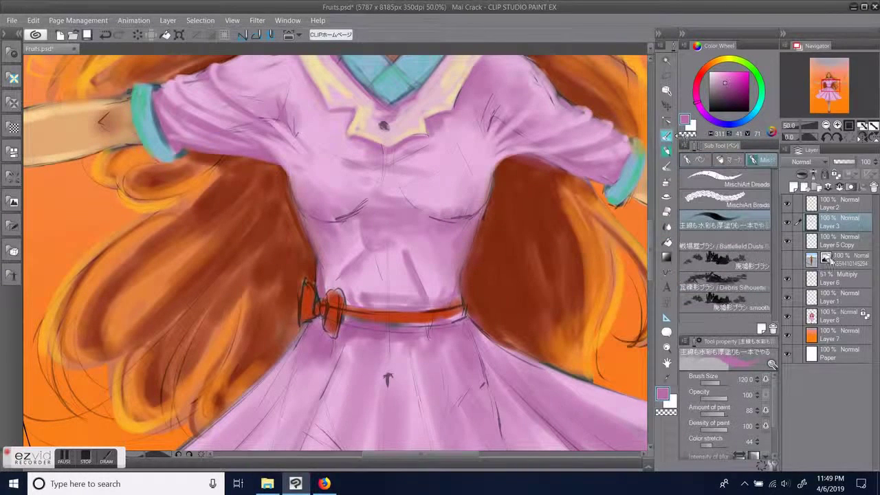
{"action": "left_click", "coordinate": [788, 205]}
{"action": "left_click", "coordinate": [788, 205]}
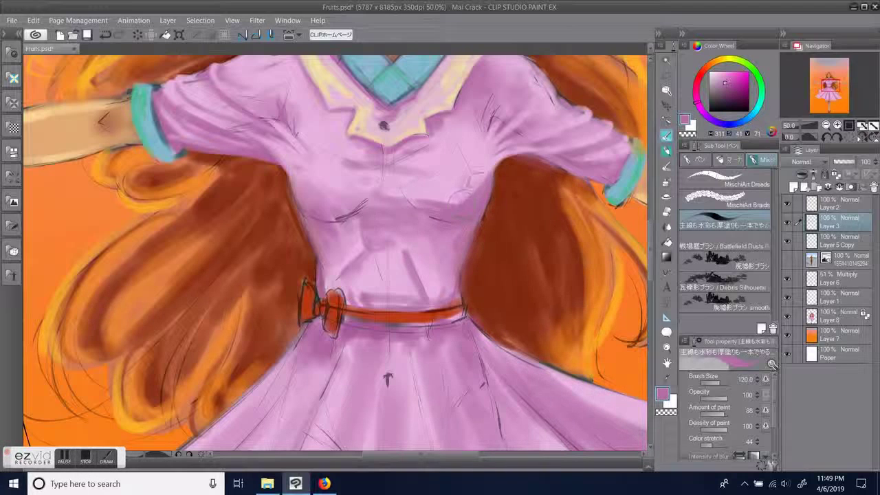
{"action": "mouse_move", "coordinate": [371, 196]}
{"action": "left_mouse_down"}
{"action": "mouse_move", "coordinate": [447, 194]}
{"action": "mouse_move", "coordinate": [436, 200]}
{"action": "mouse_move", "coordinate": [395, 192]}
{"action": "left_mouse_up"}
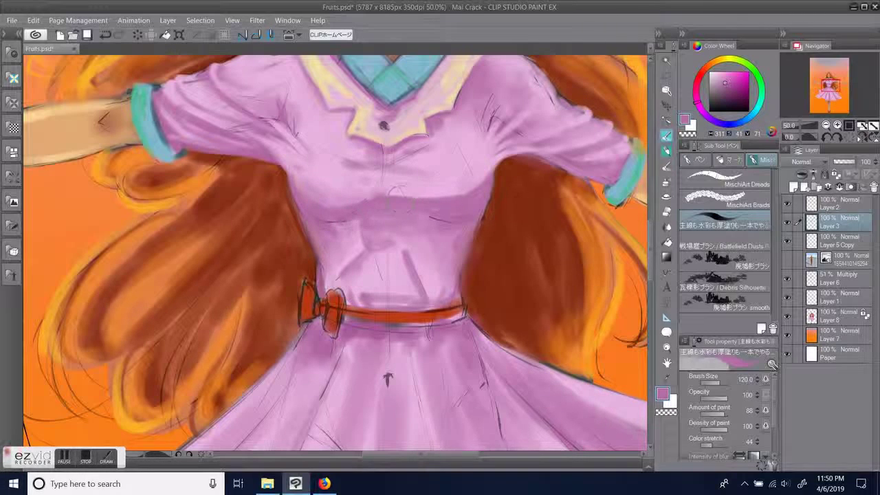
{"action": "left_click_drag", "start_coordinate": [440, 232], "coordinate": [456, 260]}
{"action": "mouse_move", "coordinate": [346, 217]}
{"action": "left_mouse_down"}
{"action": "mouse_move", "coordinate": [359, 244]}
{"action": "mouse_move", "coordinate": [349, 230]}
{"action": "left_mouse_up"}
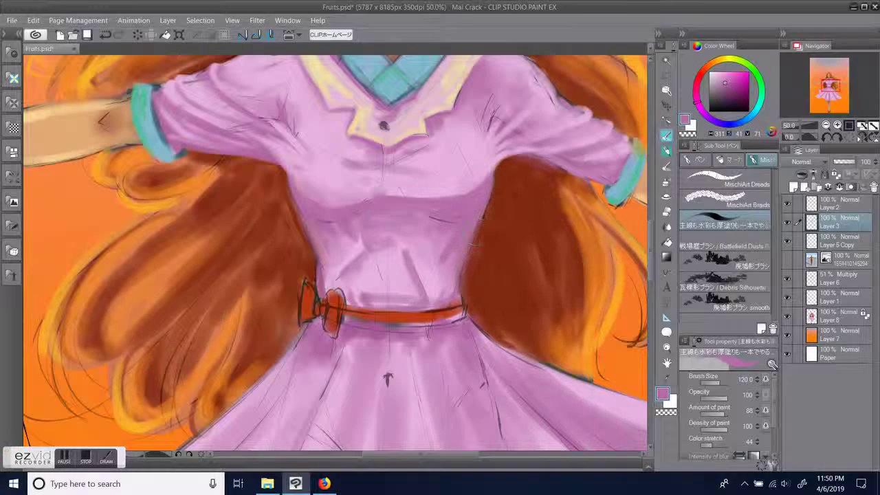
Step: Set the brush size to 200 and paint soft mauve midtones across the bodice over the sketch lines
{"action": "scroll", "coordinate": [522, 146], "scroll_direction": "up", "scroll_amount": 2}
{"action": "scroll", "coordinate": [517, 158], "scroll_direction": "down", "scroll_amount": 1}
{"action": "key", "text": "]"}
{"action": "key", "text": "]"}
{"action": "key", "text": "]"}
{"action": "left_click_drag", "start_coordinate": [521, 228], "coordinate": [547, 322]}
{"action": "mouse_move", "coordinate": [530, 167]}
{"action": "left_mouse_down"}
{"action": "mouse_move", "coordinate": [441, 289]}
{"action": "mouse_move", "coordinate": [484, 278]}
{"action": "mouse_move", "coordinate": [410, 294]}
{"action": "left_mouse_up"}
{"action": "mouse_move", "coordinate": [484, 251]}
{"action": "left_mouse_down"}
{"action": "mouse_move", "coordinate": [414, 287]}
{"action": "mouse_move", "coordinate": [351, 273]}
{"action": "mouse_move", "coordinate": [321, 244]}
{"action": "mouse_move", "coordinate": [236, 190]}
{"action": "mouse_move", "coordinate": [240, 171]}
{"action": "mouse_move", "coordinate": [268, 223]}
{"action": "left_mouse_up"}
{"action": "left_click_drag", "start_coordinate": [435, 260], "coordinate": [429, 278]}
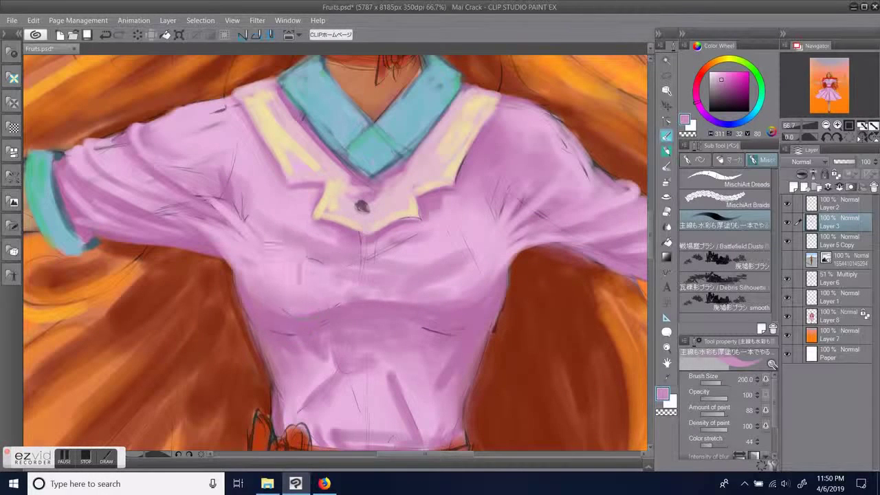
Step: Model the left side of the chest with sampled mauve shadows and pale pink highlights
{"action": "mouse_move", "coordinate": [282, 265]}
{"action": "left_mouse_down"}
{"action": "mouse_move", "coordinate": [337, 279]}
{"action": "mouse_move", "coordinate": [323, 295]}
{"action": "left_mouse_up"}
{"action": "left_click", "coordinate": [359, 313], "text": "alt"}
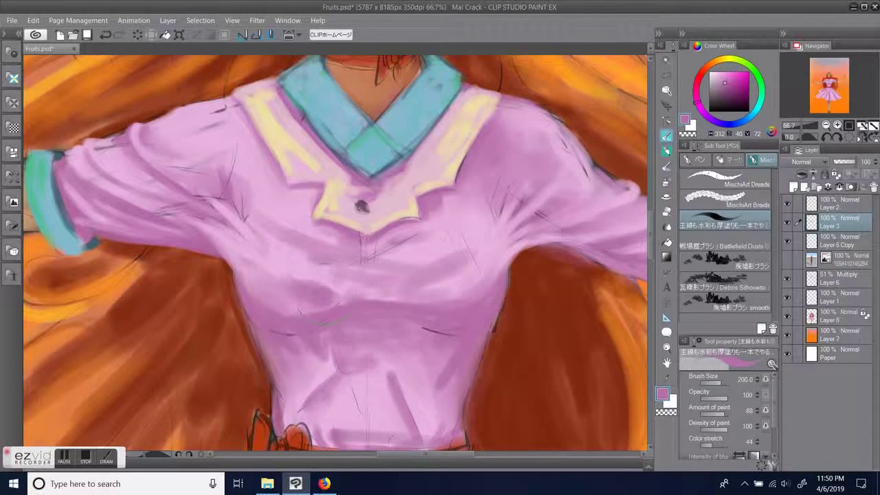
{"action": "left_click_drag", "start_coordinate": [296, 264], "coordinate": [344, 295]}
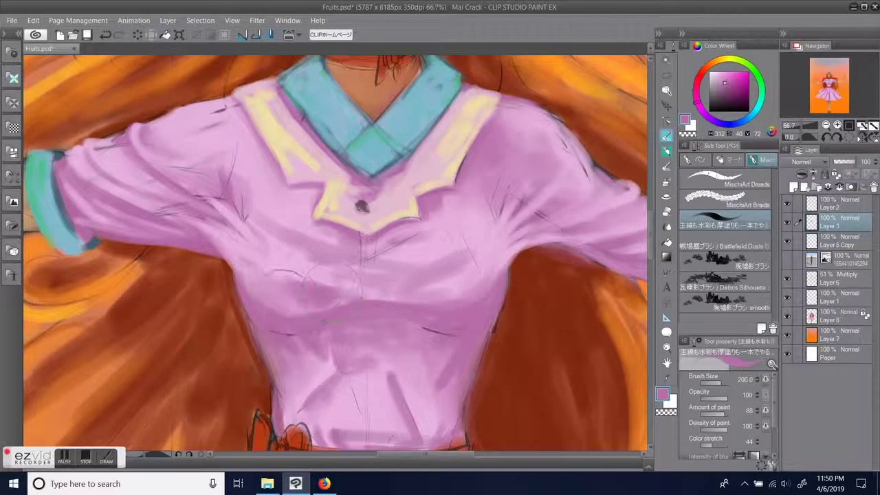
{"action": "left_click", "coordinate": [428, 272], "text": "alt"}
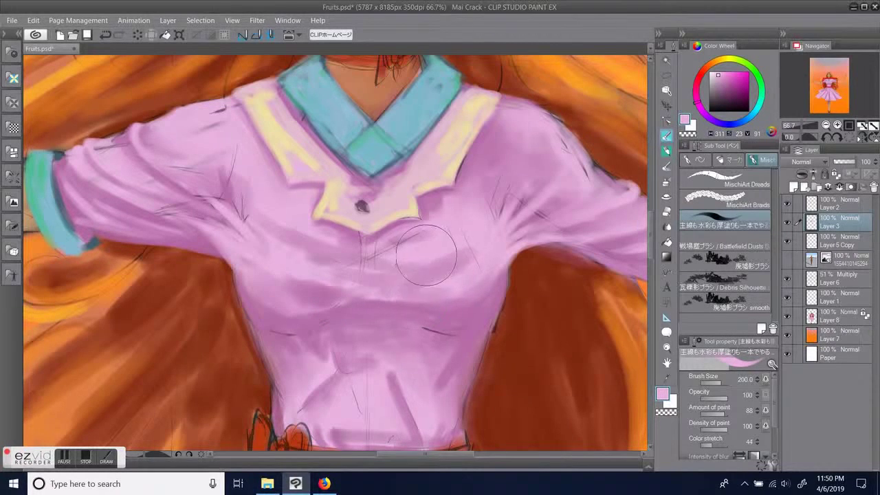
{"action": "mouse_move", "coordinate": [269, 202]}
{"action": "left_mouse_down"}
{"action": "mouse_move", "coordinate": [321, 254]}
{"action": "mouse_move", "coordinate": [314, 287]}
{"action": "mouse_move", "coordinate": [341, 291]}
{"action": "mouse_move", "coordinate": [368, 264]}
{"action": "left_mouse_up"}
{"action": "left_click_drag", "start_coordinate": [292, 265], "coordinate": [255, 232]}
Step: Reduce the brush size to 170 and soften the hard waist folds above the belt with medium pink
{"action": "key", "text": "bracketleft"}
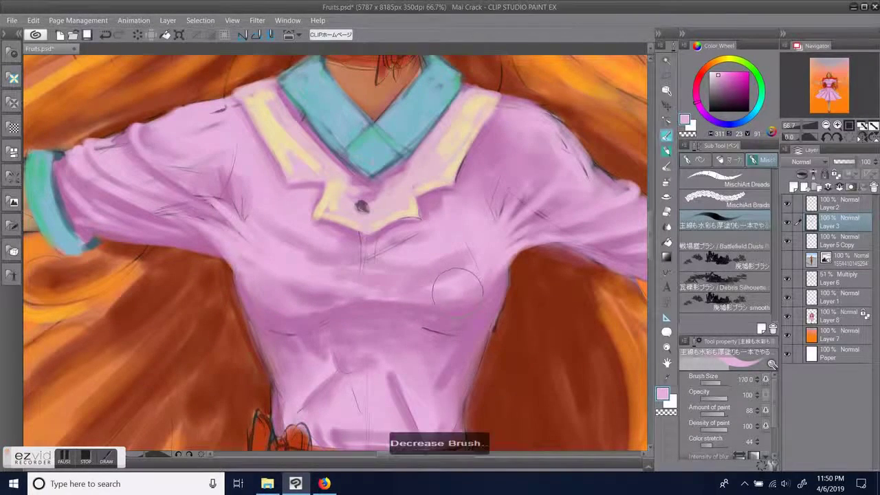
{"action": "mouse_move", "coordinate": [563, 362]}
{"action": "left_mouse_down"}
{"action": "mouse_move", "coordinate": [574, 299]}
{"action": "mouse_move", "coordinate": [566, 277]}
{"action": "left_mouse_up"}
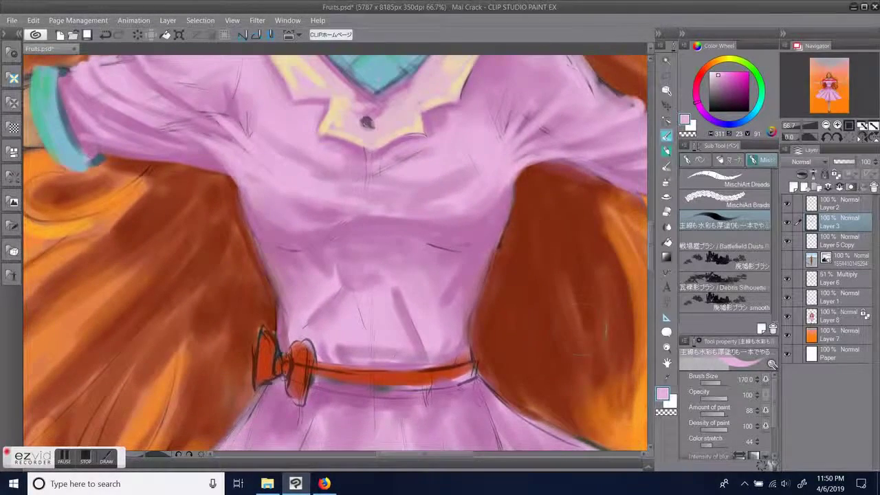
{"action": "left_click", "coordinate": [462, 169], "text": "alt"}
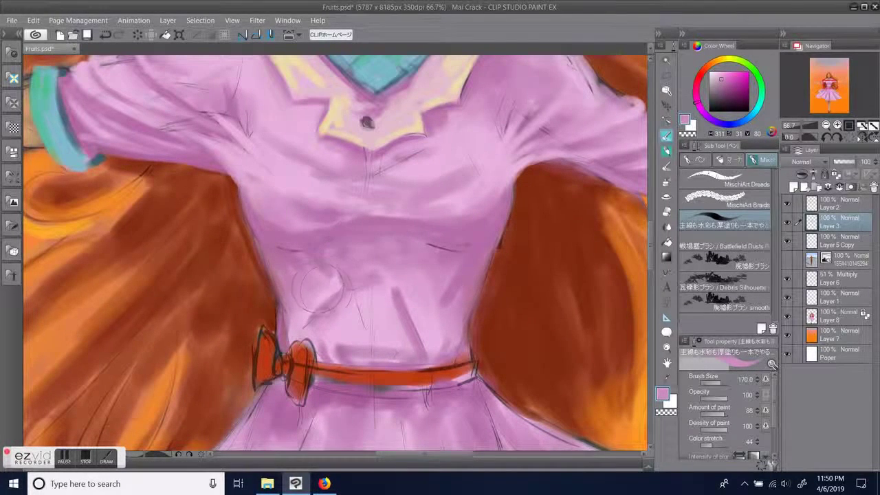
{"action": "left_click_drag", "start_coordinate": [330, 281], "coordinate": [304, 315]}
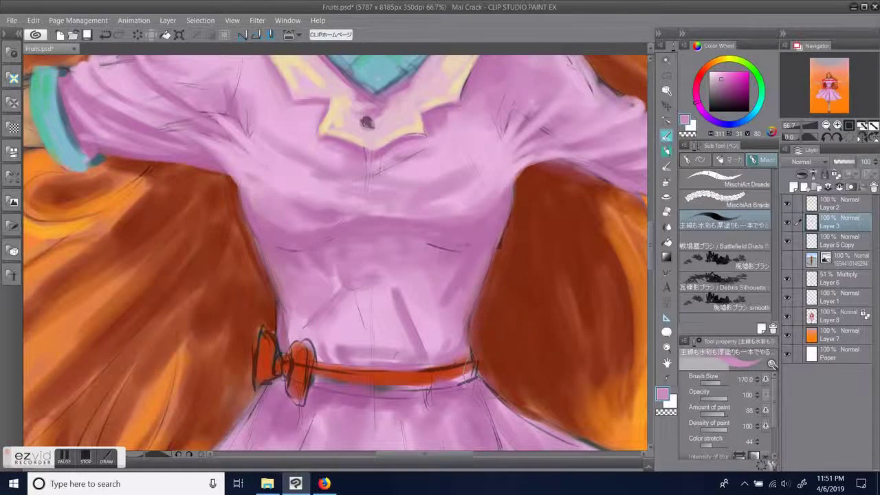
{"action": "left_click_drag", "start_coordinate": [421, 317], "coordinate": [431, 350]}
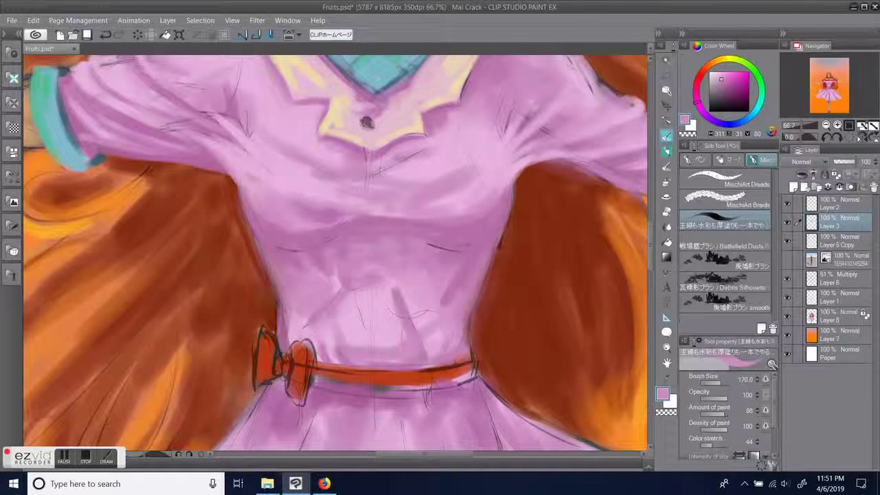
Step: Sample a pale pink from the bodice and paint highlights between the waist folds
{"action": "left_click", "coordinate": [474, 134], "text": "alt"}
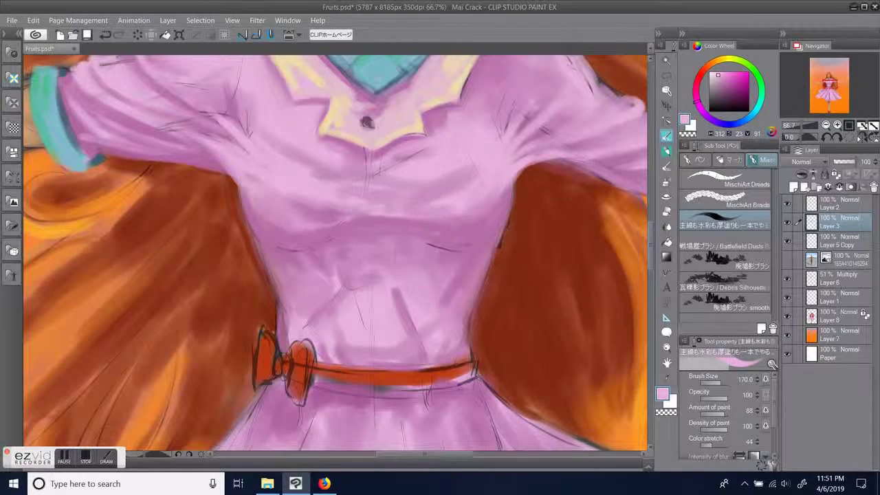
{"action": "left_click_drag", "start_coordinate": [410, 282], "coordinate": [416, 329]}
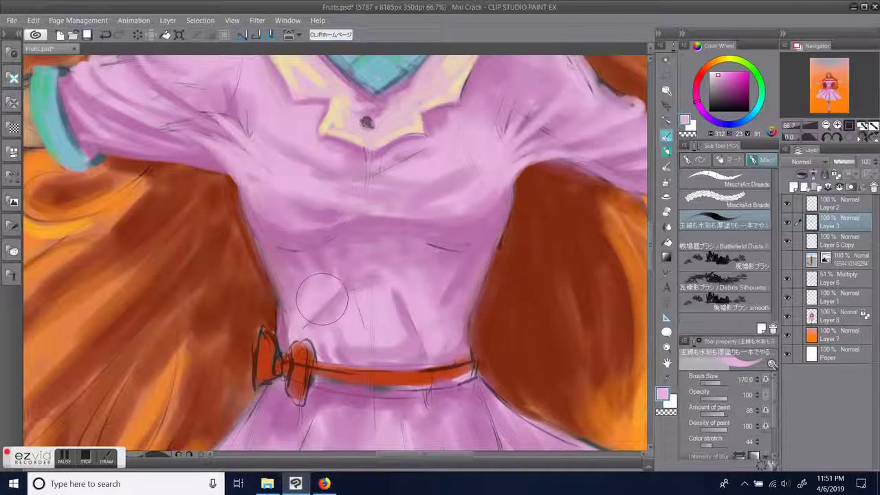
{"action": "mouse_move", "coordinate": [466, 290]}
{"action": "left_mouse_down"}
{"action": "mouse_move", "coordinate": [458, 309]}
{"action": "mouse_move", "coordinate": [479, 302]}
{"action": "mouse_move", "coordinate": [462, 283]}
{"action": "left_mouse_up"}
{"action": "left_click_drag", "start_coordinate": [383, 290], "coordinate": [376, 302]}
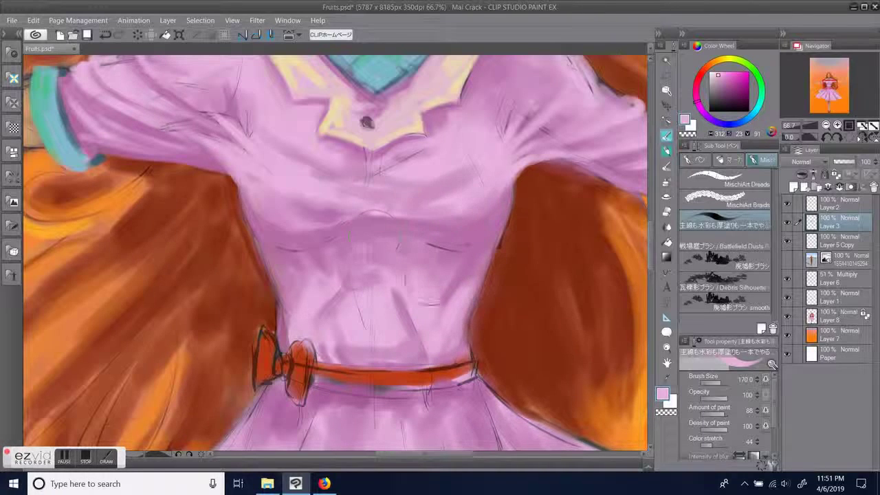
Step: Smooth the shading on the left bust and the waist folds with the color-mixing brush
{"action": "key", "text": "j"}
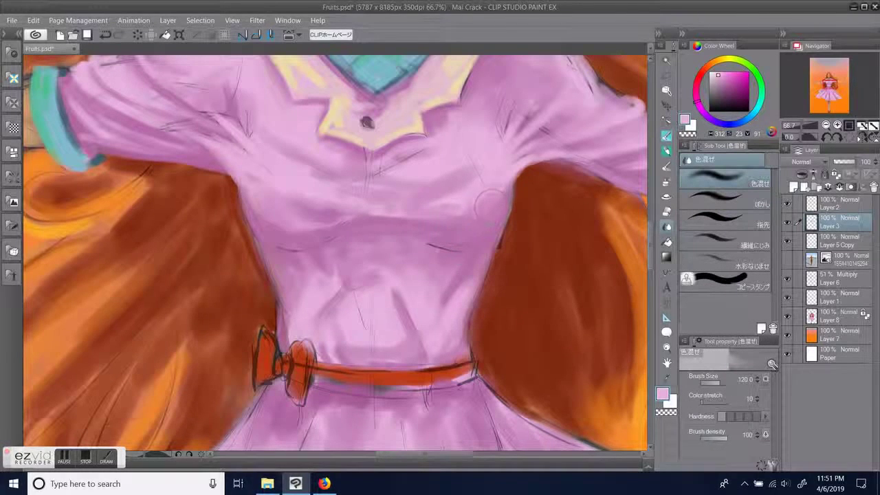
{"action": "mouse_move", "coordinate": [273, 196]}
{"action": "left_mouse_down"}
{"action": "mouse_move", "coordinate": [270, 207]}
{"action": "mouse_move", "coordinate": [291, 235]}
{"action": "left_mouse_up"}
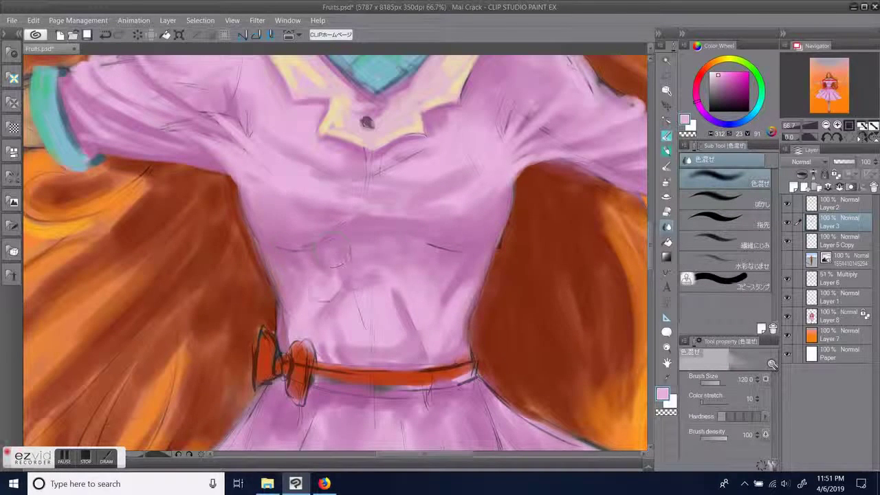
{"action": "mouse_move", "coordinate": [395, 319]}
{"action": "left_mouse_down"}
{"action": "mouse_move", "coordinate": [391, 289]}
{"action": "mouse_move", "coordinate": [416, 269]}
{"action": "mouse_move", "coordinate": [384, 260]}
{"action": "mouse_move", "coordinate": [353, 278]}
{"action": "left_mouse_up"}
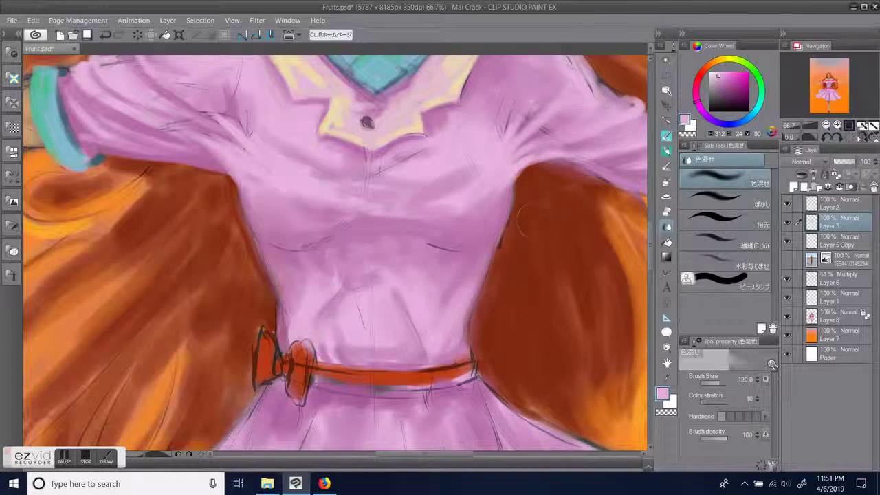
Step: Select Layer 8 and blend the skirt's shading just below the belt
{"action": "key", "text": "h"}
{"action": "left_click_drag", "start_coordinate": [559, 255], "coordinate": [598, 180]}
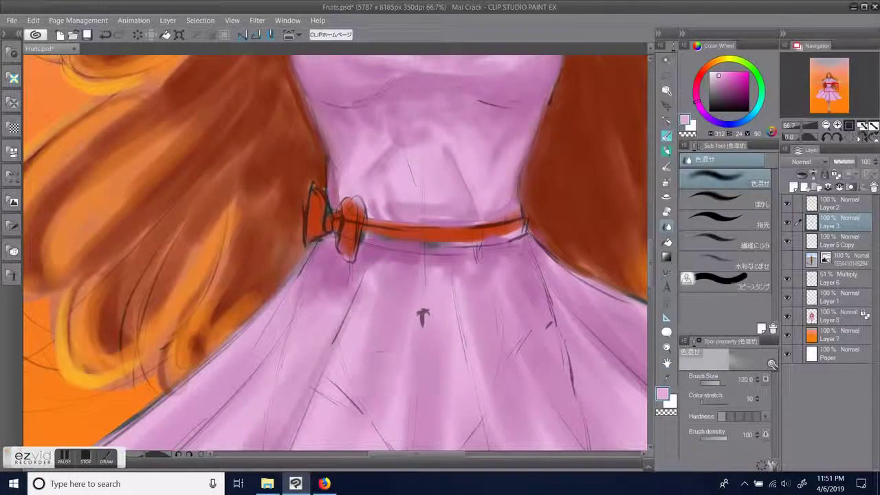
{"action": "left_click", "coordinate": [834, 318]}
{"action": "mouse_move", "coordinate": [412, 288]}
{"action": "left_mouse_down"}
{"action": "mouse_move", "coordinate": [375, 279]}
{"action": "mouse_move", "coordinate": [368, 288]}
{"action": "mouse_move", "coordinate": [364, 275]}
{"action": "mouse_move", "coordinate": [426, 258]}
{"action": "left_mouse_up"}
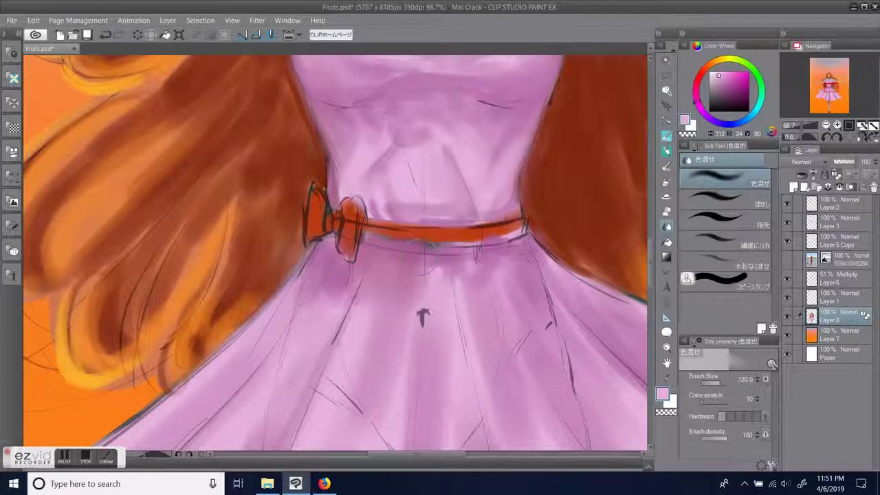
Step: Paint sampled dark mauve shadows along the belt's lower edge and down the skirt's left folds
{"action": "key", "text": "p"}
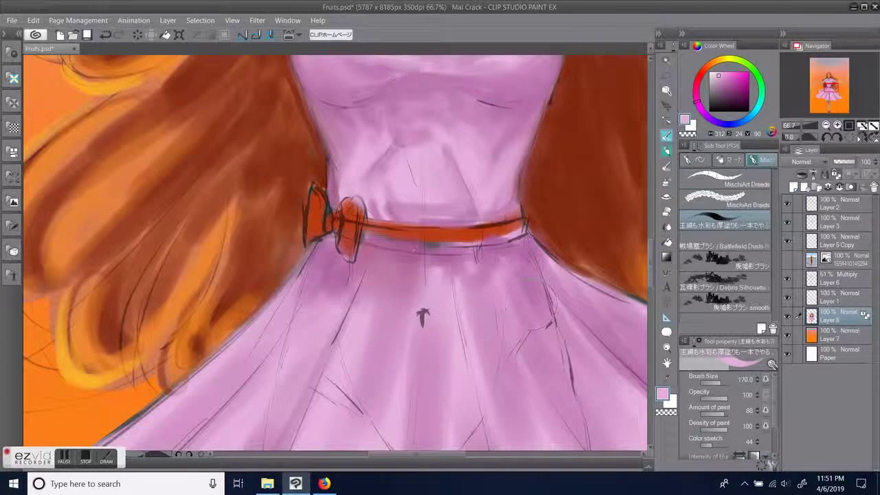
{"action": "left_click", "coordinate": [413, 251], "text": "alt"}
{"action": "mouse_move", "coordinate": [437, 244]}
{"action": "left_mouse_down"}
{"action": "mouse_move", "coordinate": [527, 242]}
{"action": "mouse_move", "coordinate": [519, 233]}
{"action": "left_mouse_up"}
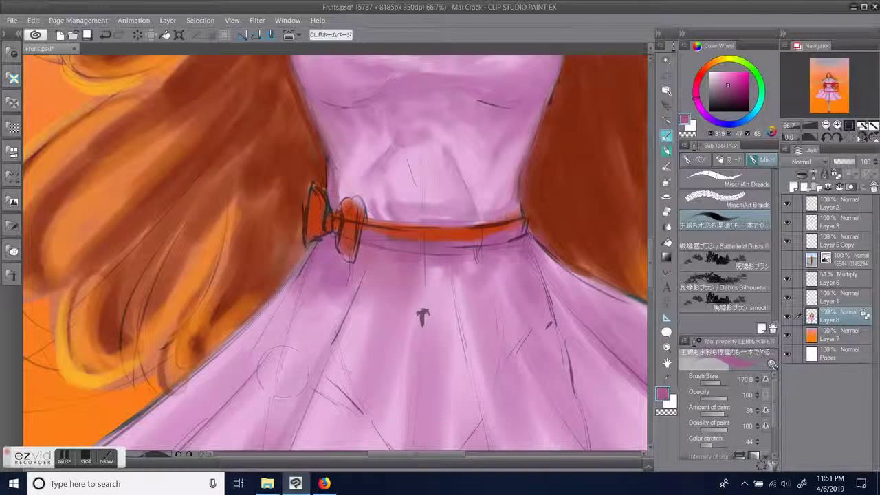
{"action": "left_click_drag", "start_coordinate": [306, 284], "coordinate": [274, 333]}
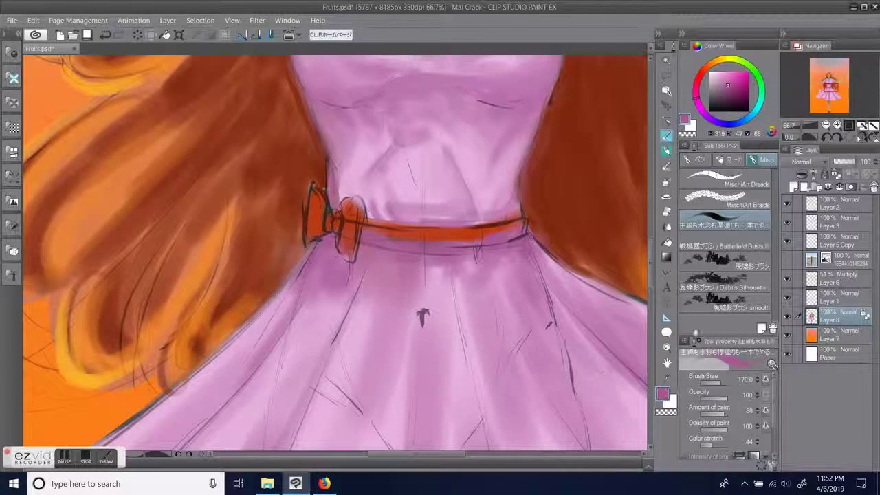
Step: Set the brush size to 200 and sample mauve from the shaded fold at the skirt's center
{"action": "left_click", "coordinate": [873, 127]}
{"action": "key", "text": "]"}
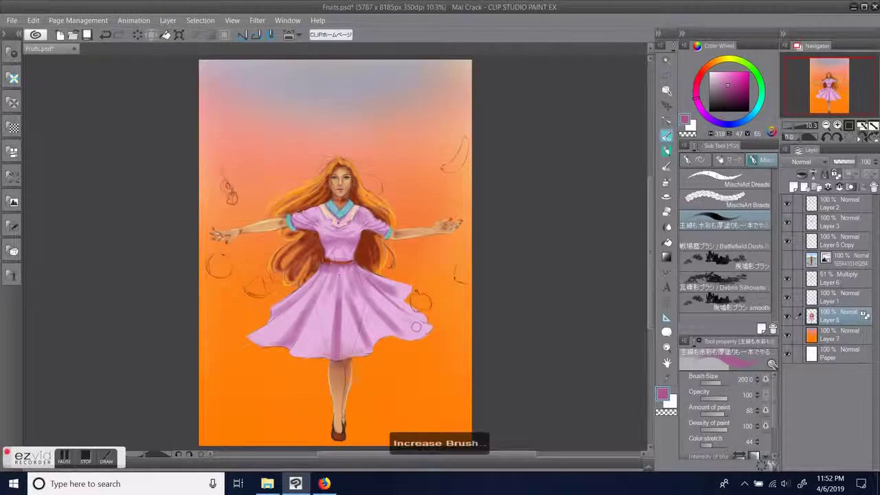
{"action": "key", "text": "ctrl+plus"}
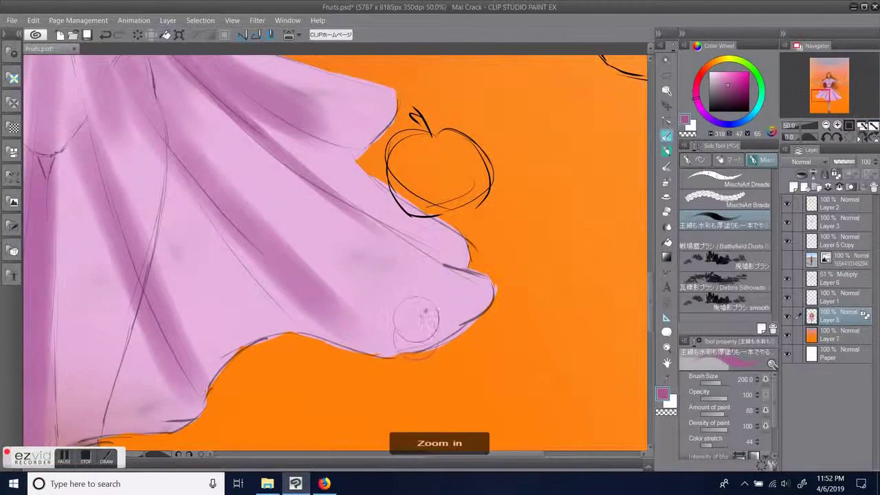
{"action": "left_click", "coordinate": [555, 355], "text": "alt"}
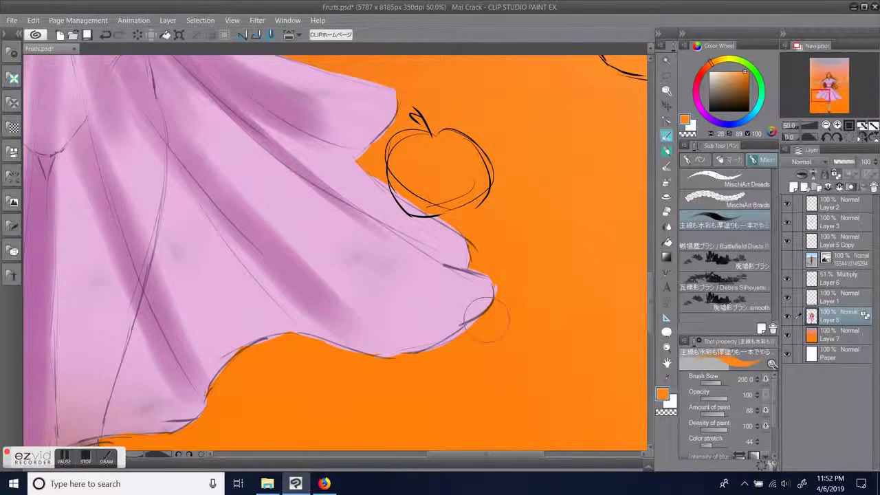
{"action": "mouse_move", "coordinate": [314, 242]}
{"action": "left_mouse_down"}
{"action": "mouse_move", "coordinate": [521, 310]}
{"action": "mouse_move", "coordinate": [517, 293]}
{"action": "left_mouse_up"}
{"action": "left_click", "coordinate": [283, 334], "text": "alt"}
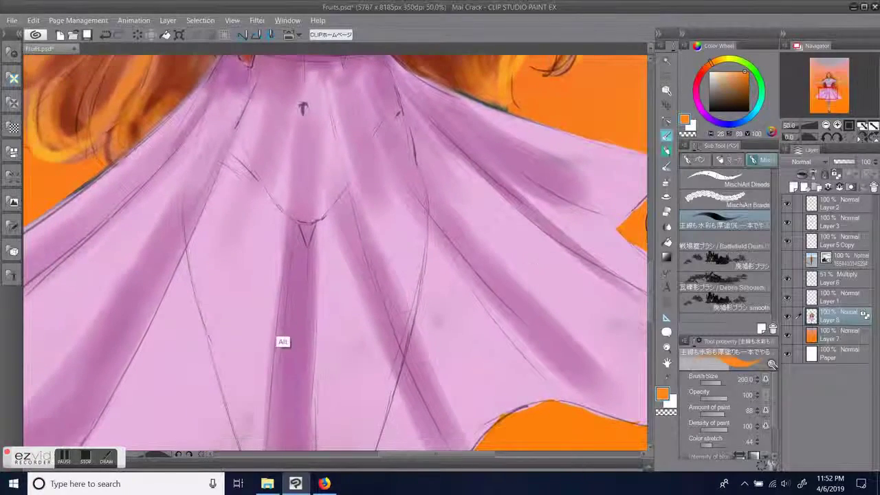
Step: Paint mauve shadows along the skirt's upper right folds out to the notch in the hem beside the fruit sketch
{"action": "left_click_drag", "start_coordinate": [536, 352], "coordinate": [470, 385]}
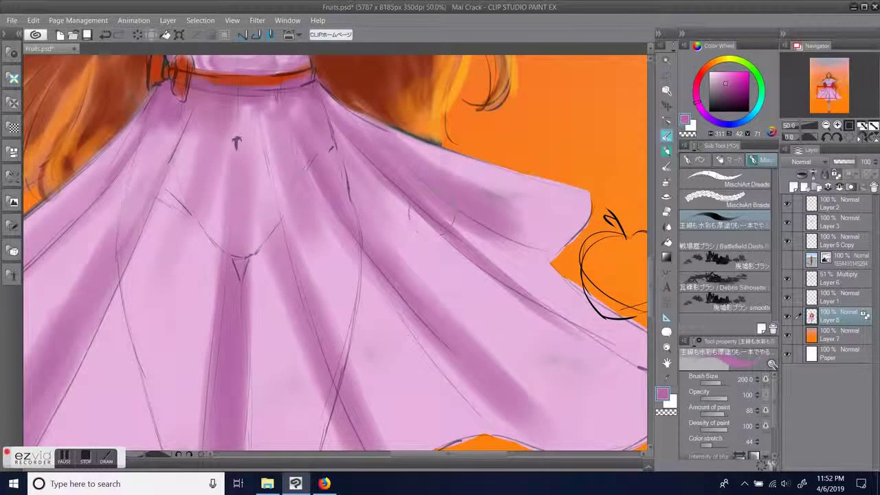
{"action": "left_click_drag", "start_coordinate": [408, 165], "coordinate": [424, 175]}
{"action": "mouse_move", "coordinate": [499, 223]}
{"action": "left_mouse_down"}
{"action": "mouse_move", "coordinate": [550, 255]}
{"action": "mouse_move", "coordinate": [493, 224]}
{"action": "left_mouse_up"}
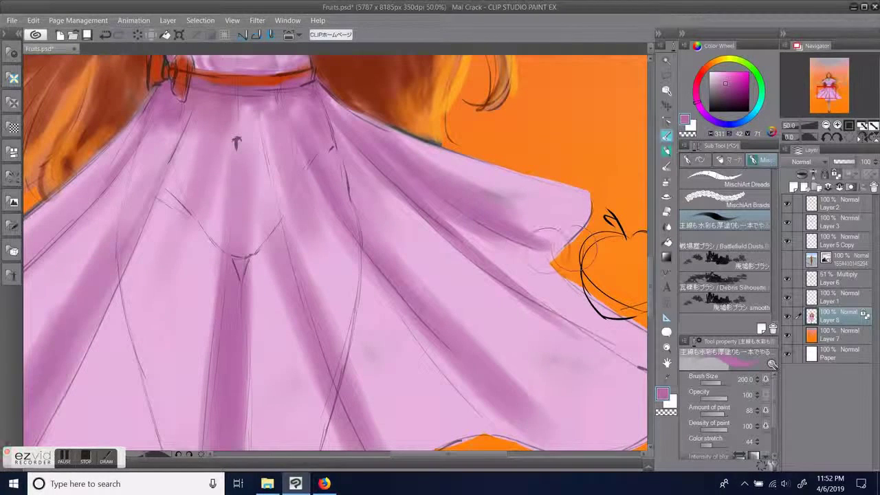
{"action": "left_click_drag", "start_coordinate": [552, 251], "coordinate": [551, 253]}
{"action": "key", "text": "ctrl+z"}
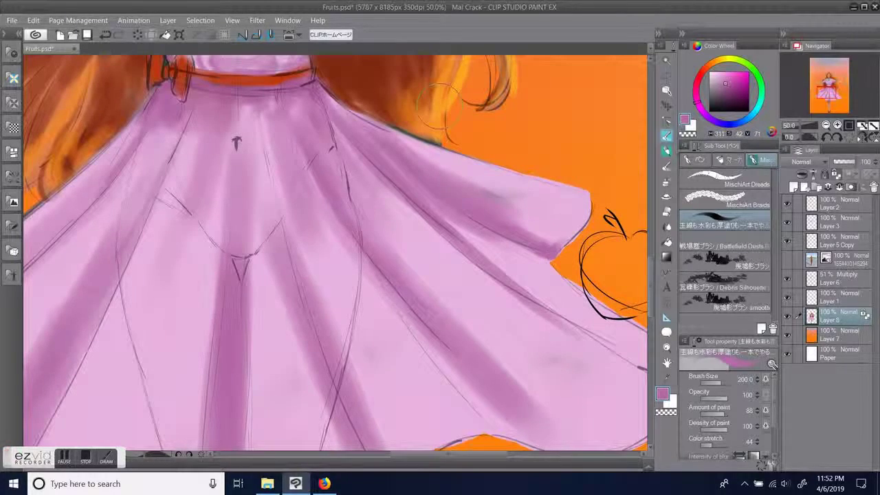
Step: Deepen the mauve shading along the skirt's outermost left fold down to its edge
{"action": "key", "text": "space"}
{"action": "left_click_drag", "start_coordinate": [339, 367], "coordinate": [527, 293]}
{"action": "left_click_drag", "start_coordinate": [413, 342], "coordinate": [561, 330]}
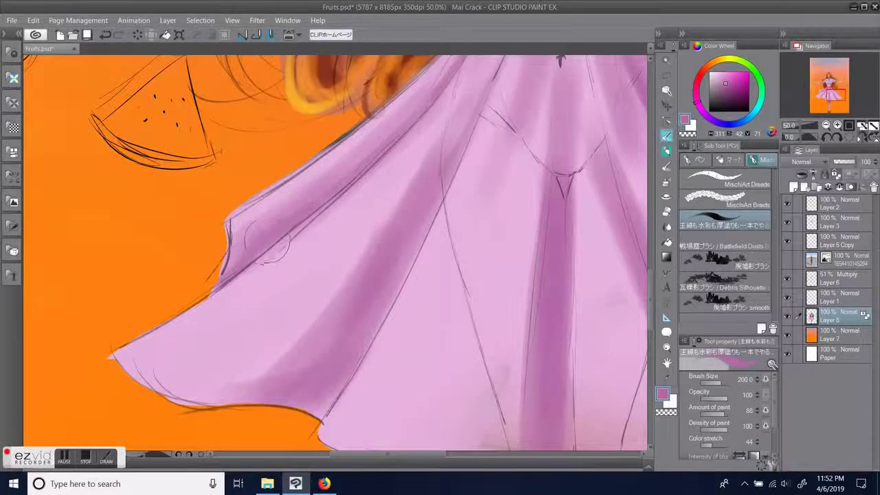
{"action": "key", "text": "space"}
{"action": "left_click_drag", "start_coordinate": [554, 159], "coordinate": [479, 291]}
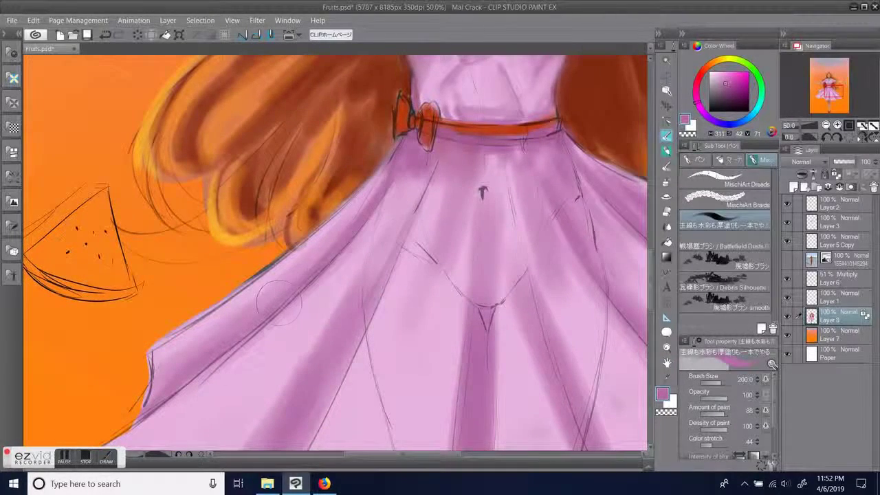
Step: Shade the wide left fold of the skirt in mauve from below the waist to the hem
{"action": "key", "text": "space"}
{"action": "left_click_drag", "start_coordinate": [456, 369], "coordinate": [497, 271]}
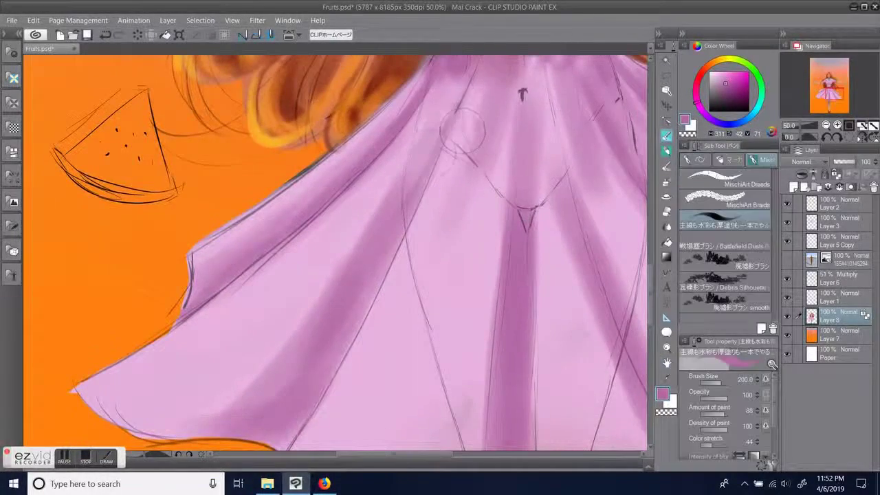
{"action": "key", "text": "space"}
{"action": "mouse_move", "coordinate": [376, 284]}
{"action": "left_mouse_down"}
{"action": "mouse_move", "coordinate": [441, 161]}
{"action": "mouse_move", "coordinate": [432, 197]}
{"action": "mouse_move", "coordinate": [377, 282]}
{"action": "left_mouse_up"}
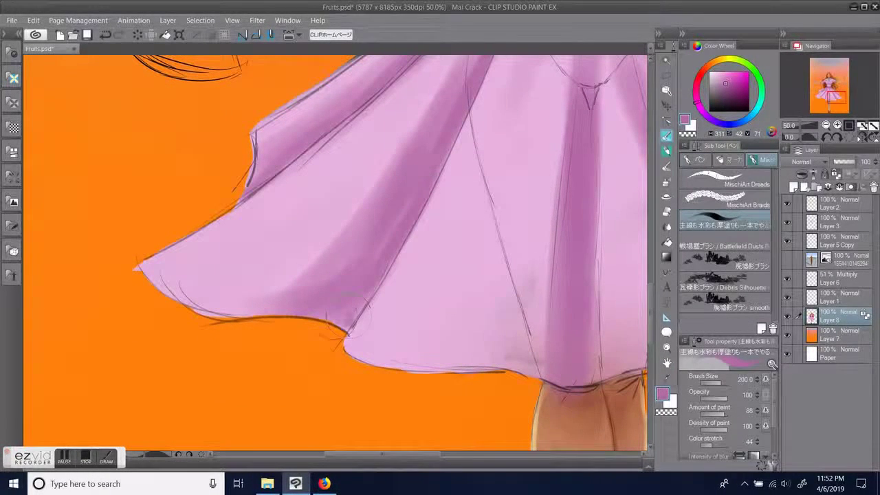
{"action": "key", "text": "space"}
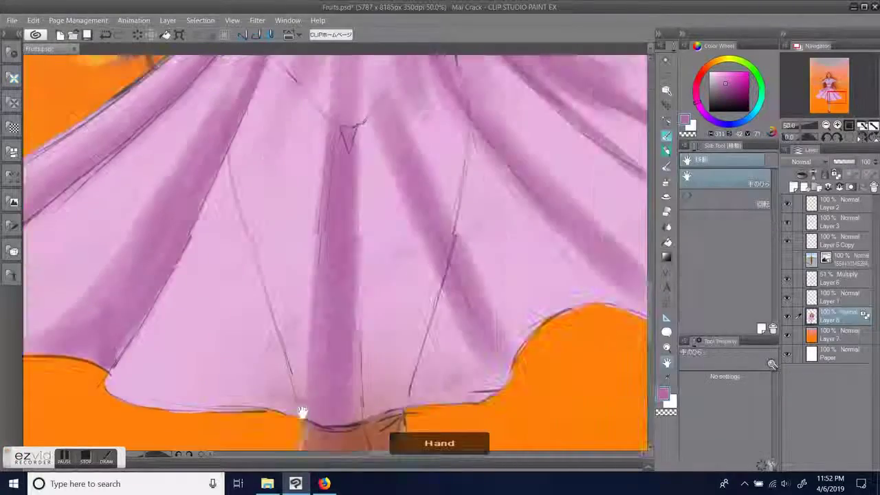